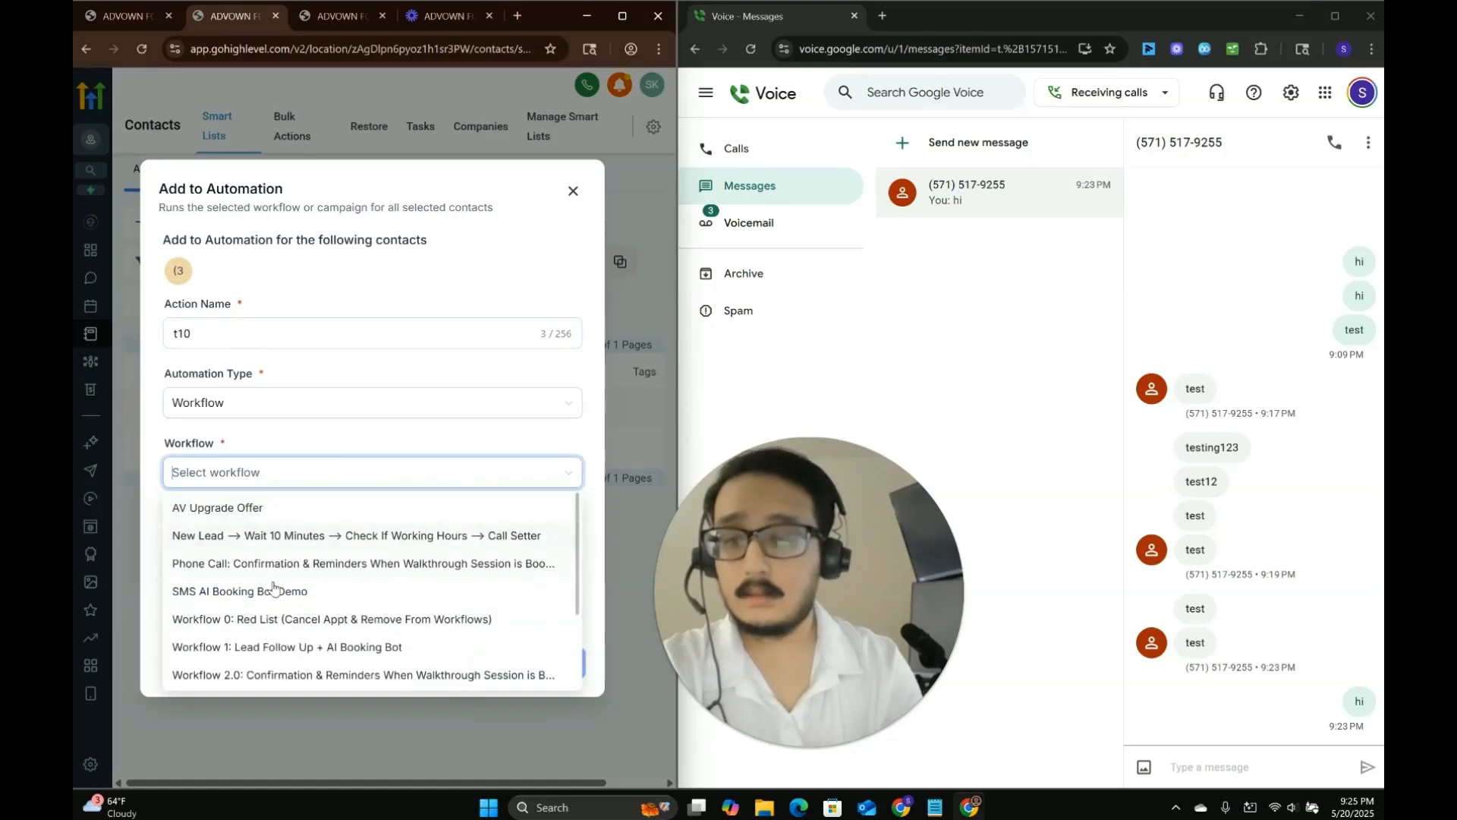
# Add the selected contact to the SMS AI Booking Bot Demo workflow.
pyautogui.click(545, 664)
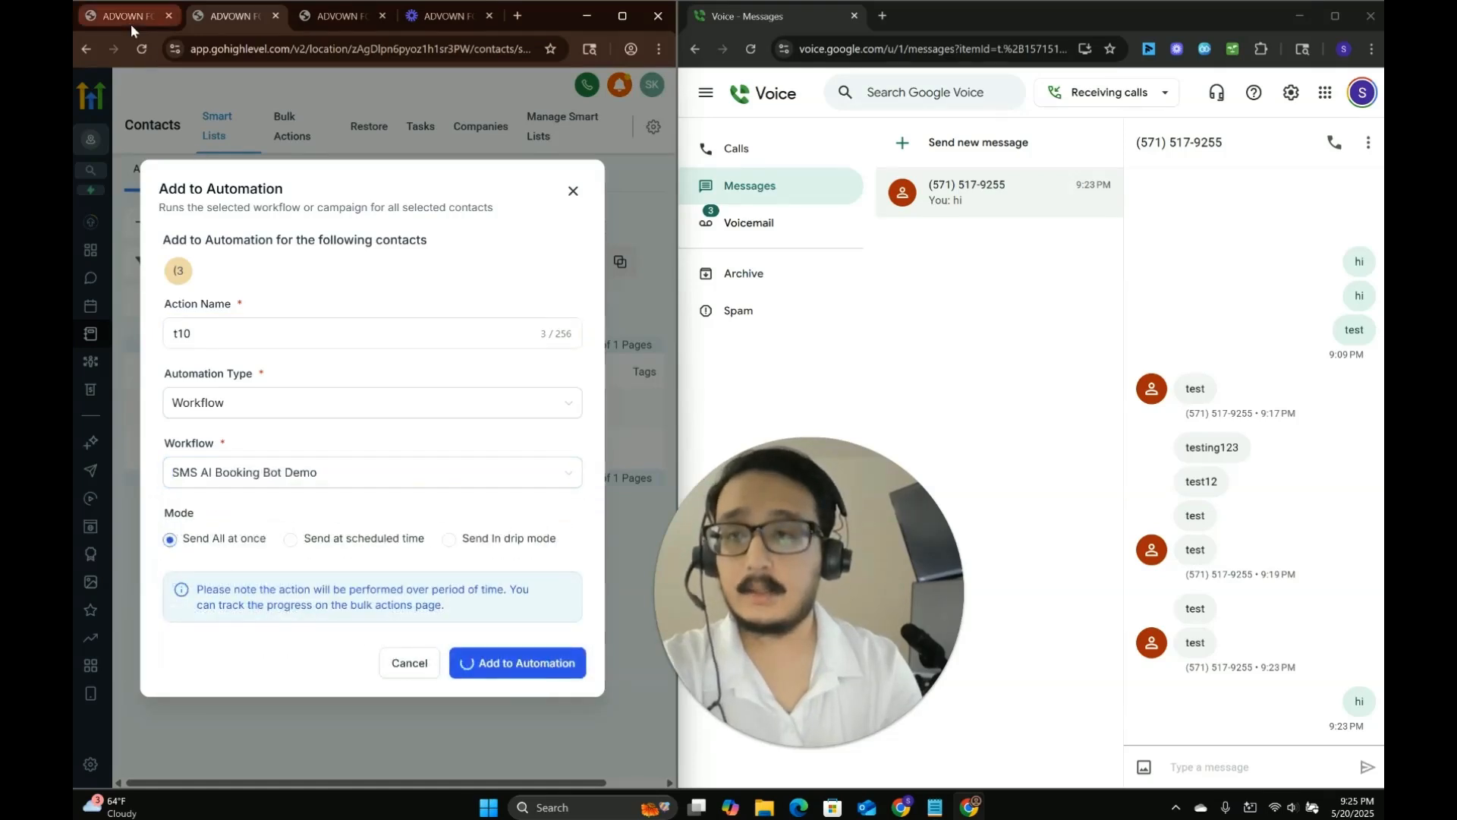
pyautogui.click(522, 472)
pyautogui.click(128, 16)
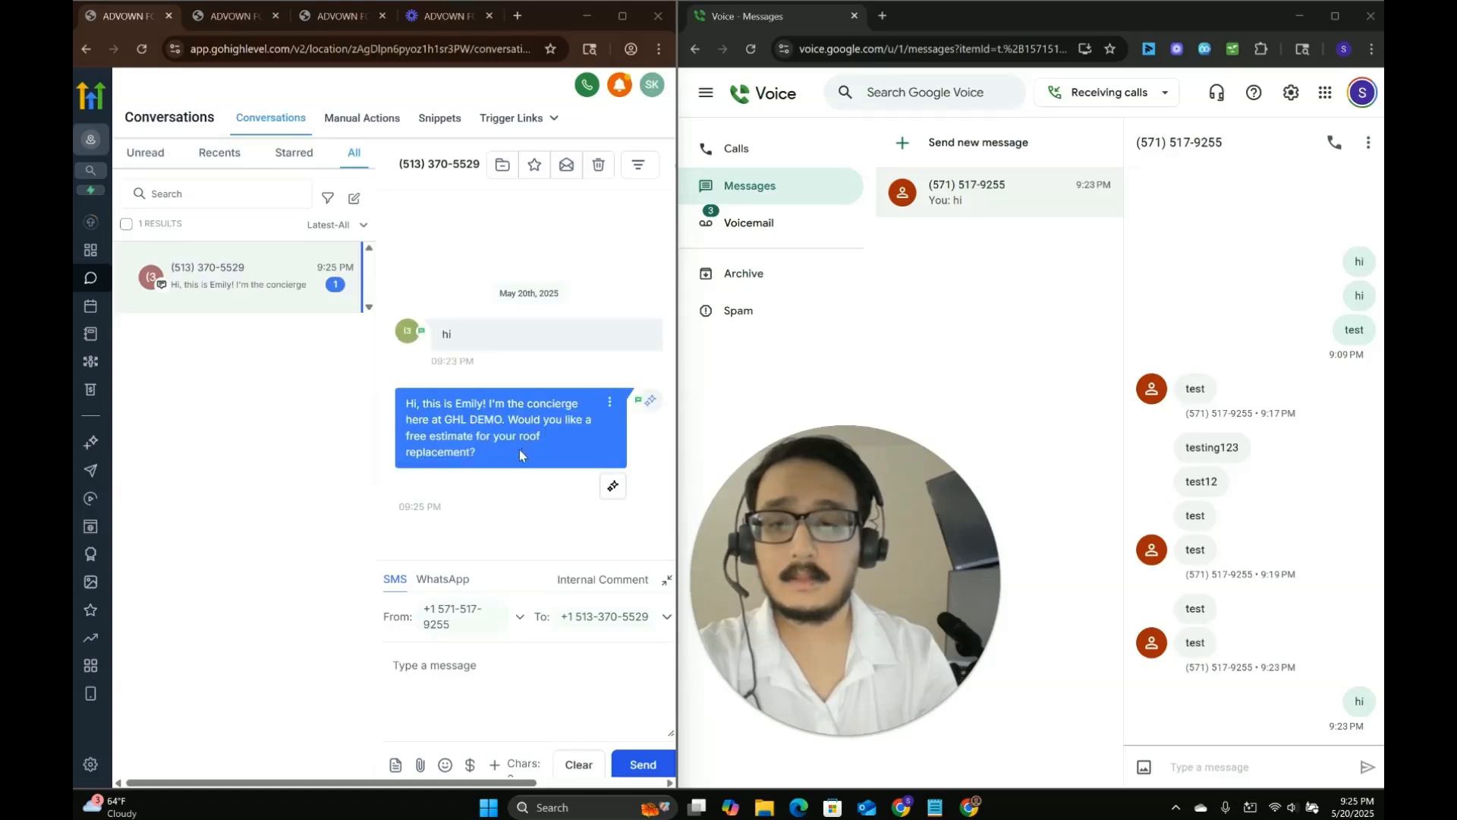
# Review the bot's first outgoing message in the contact's conversation.
pyautogui.tripleClick(520, 455)
pyautogui.click(423, 408)
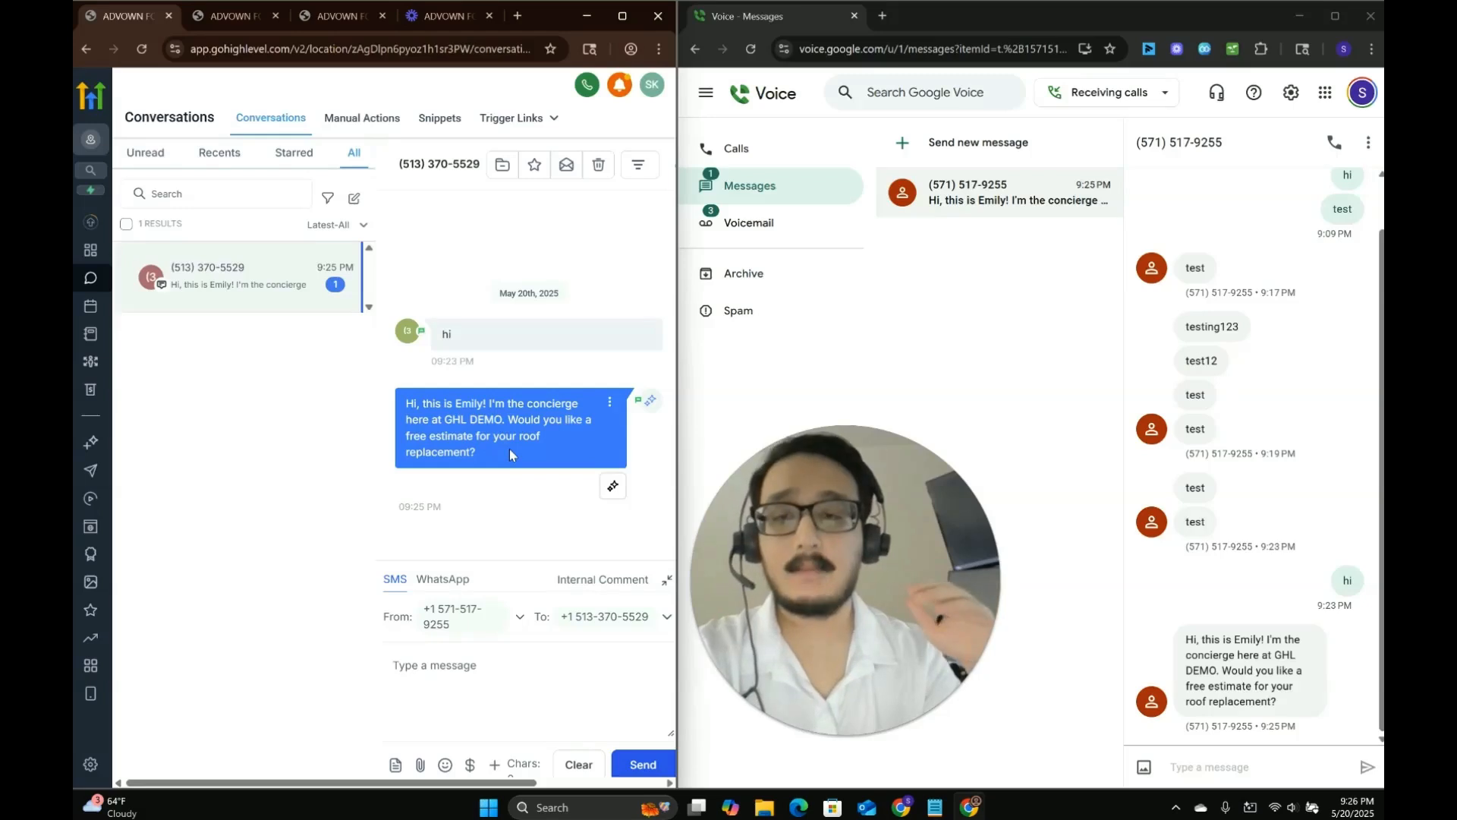
pyautogui.moveTo(408, 411)
pyautogui.mouseDown()
pyautogui.moveTo(482, 451)
pyautogui.moveTo(410, 408)
pyautogui.mouseUp()
pyautogui.click(486, 470)
pyautogui.click(410, 409)
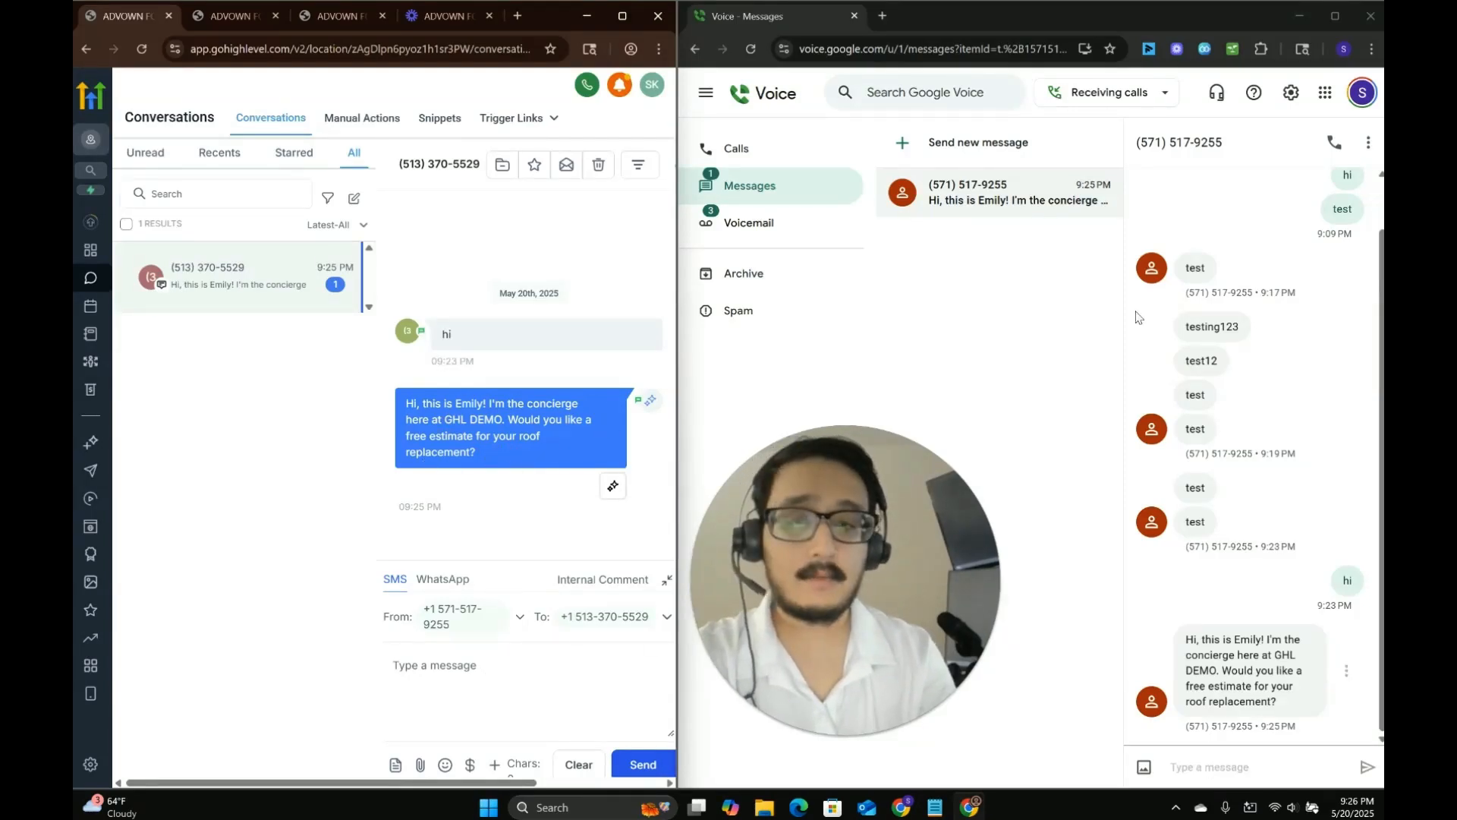
# Reply to the bot from the Google Voice conversation with "yes" and then "yep".
pyautogui.click(1217, 761)
pyautogui.write('yes')
pyautogui.press('Return')
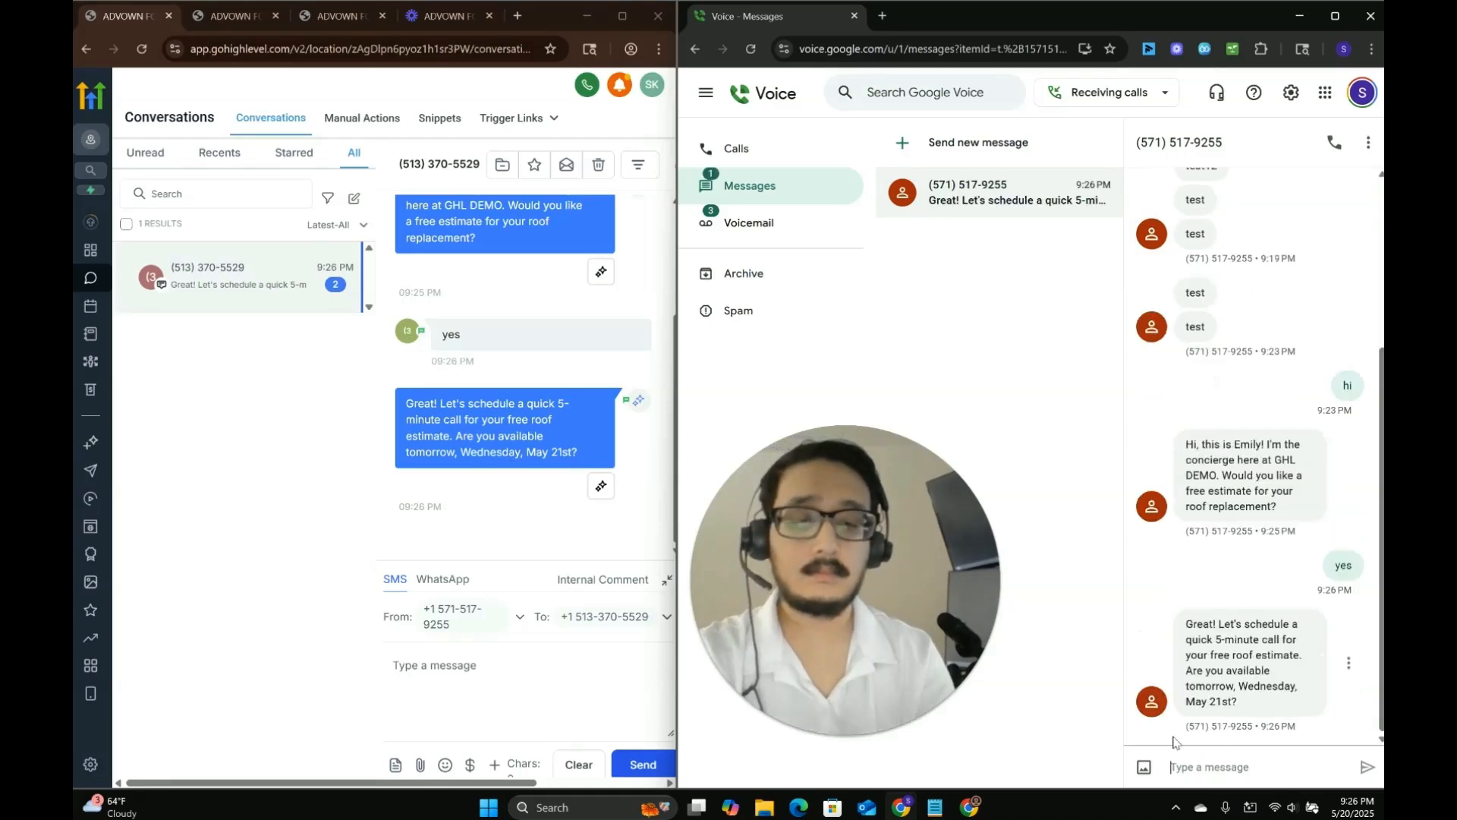
pyautogui.write('yep')
pyautogui.press('Return')
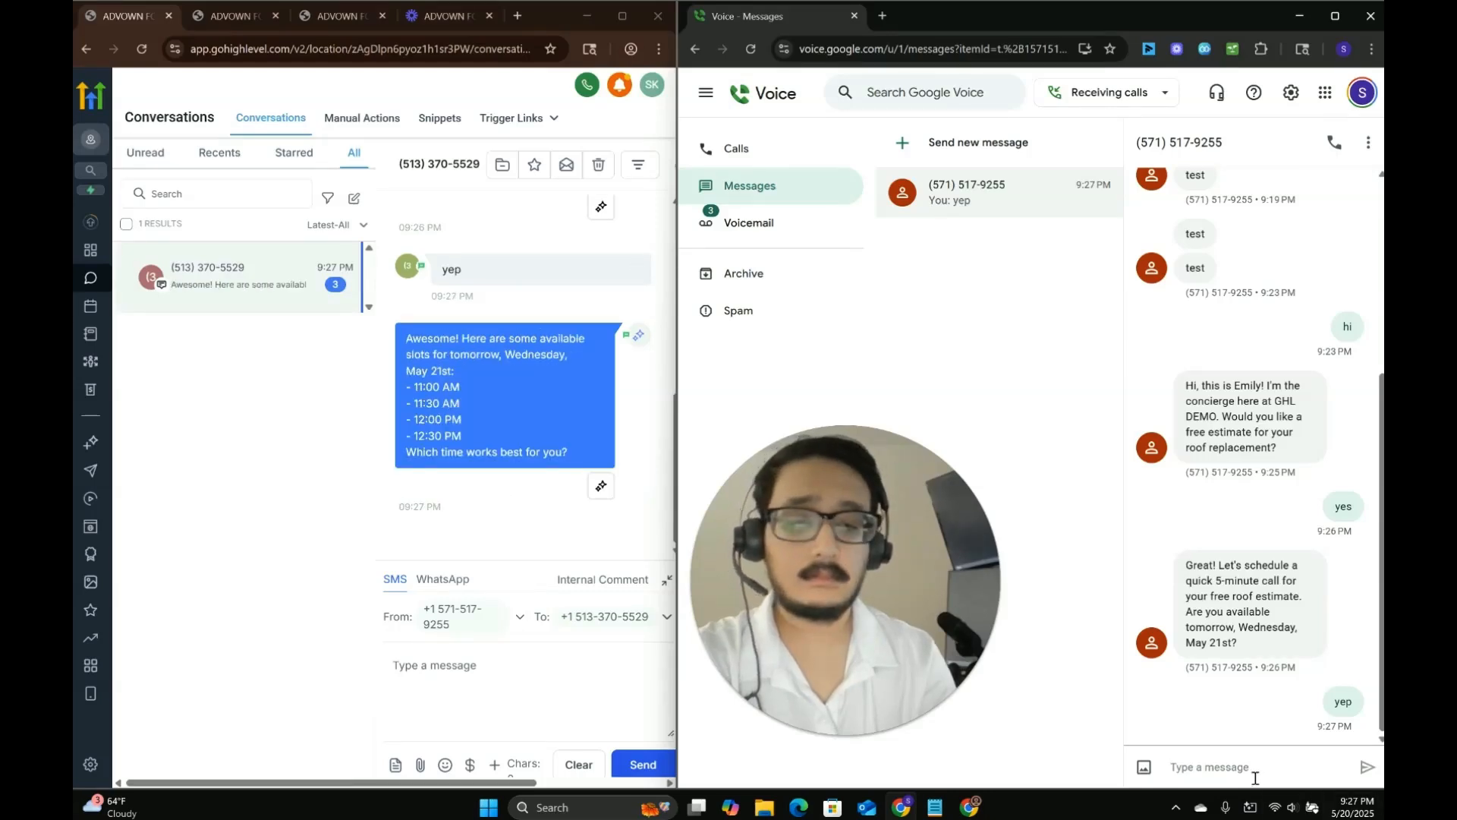
# Reply with "lets do 12 pm tomorrow" to choose a booking slot.
pyautogui.write('lets do 12 pm')
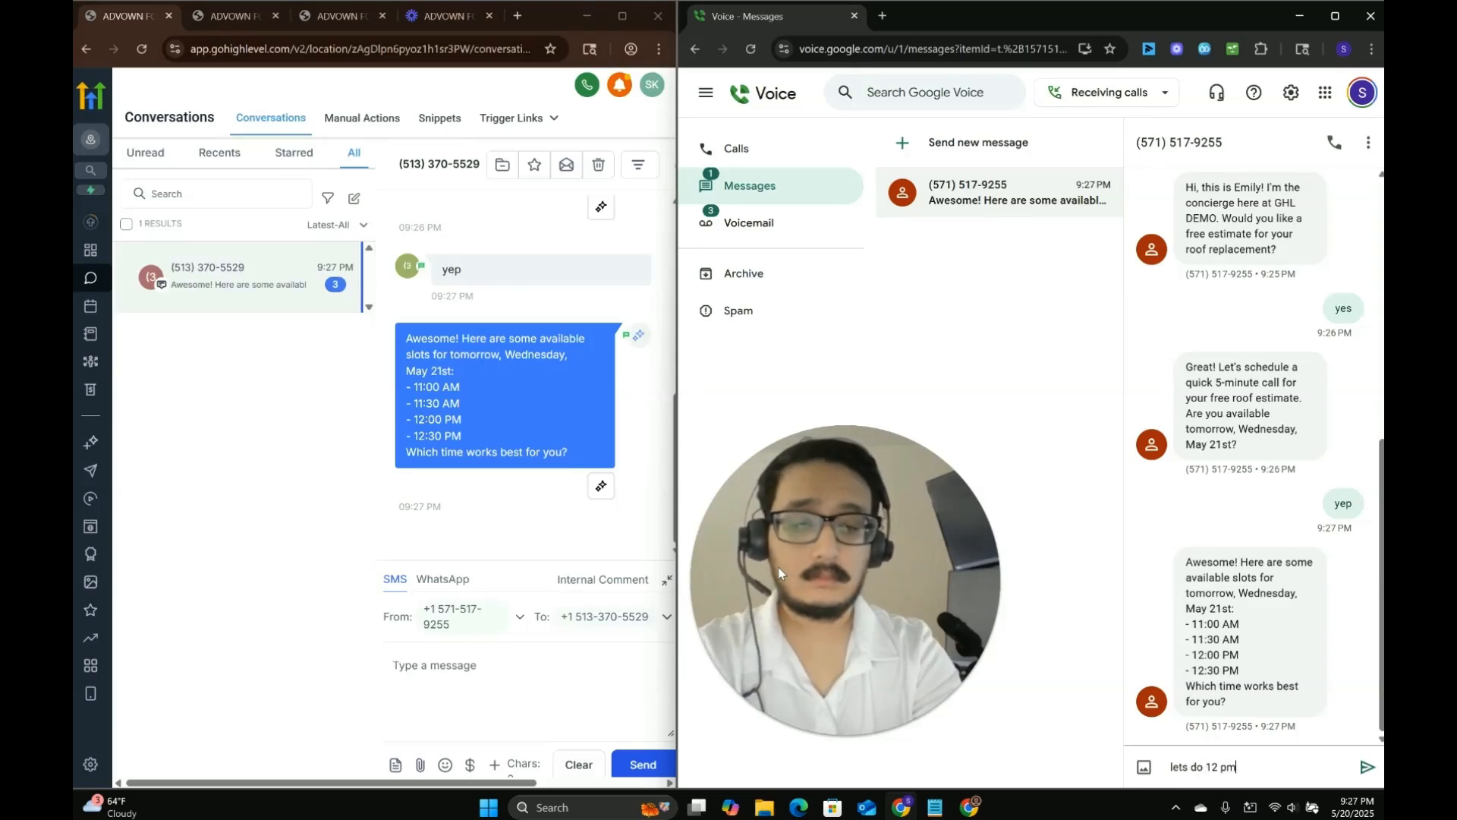
pyautogui.write(' tomorrow')
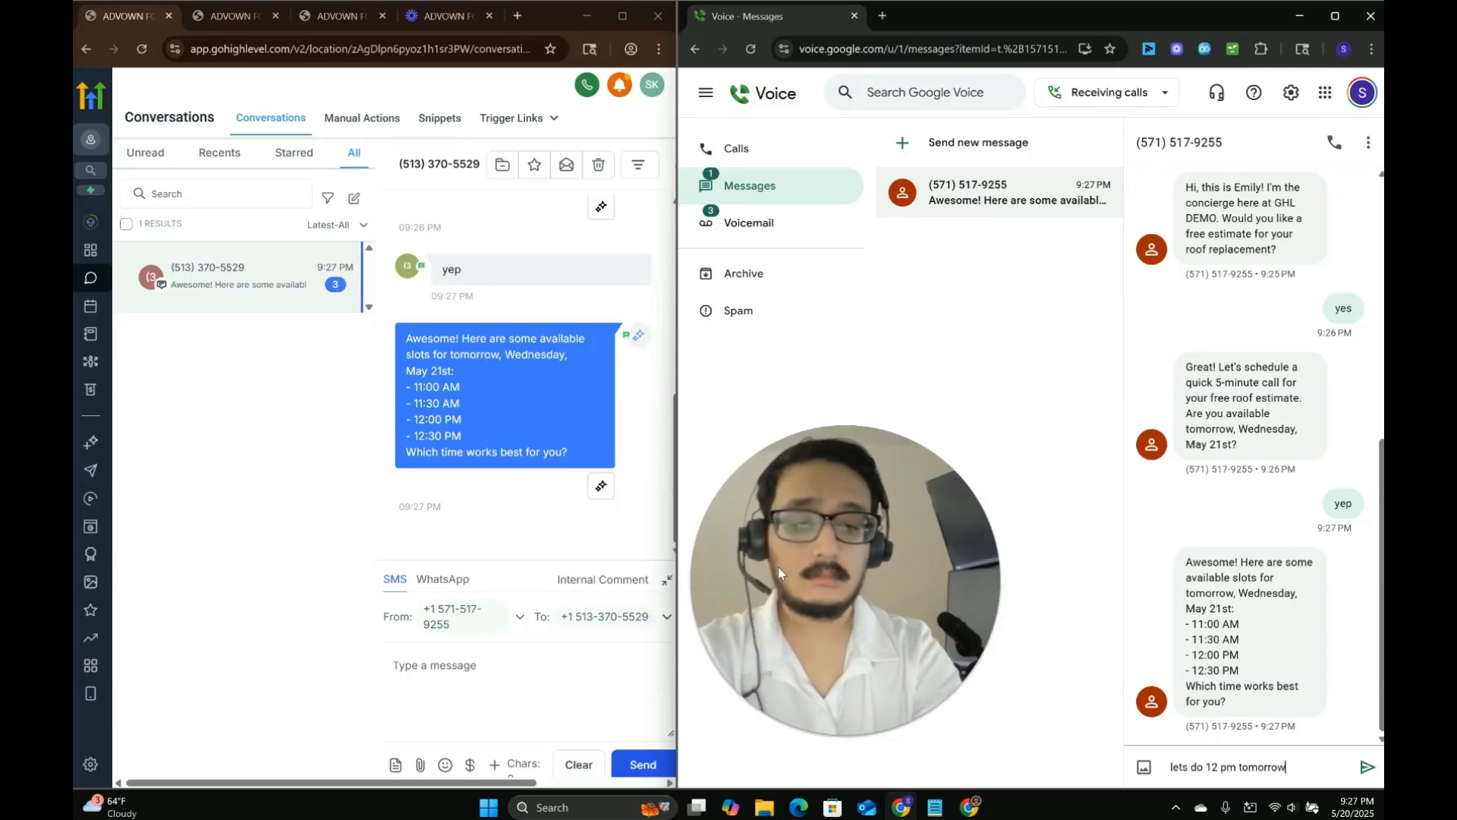
pyautogui.press('Return')
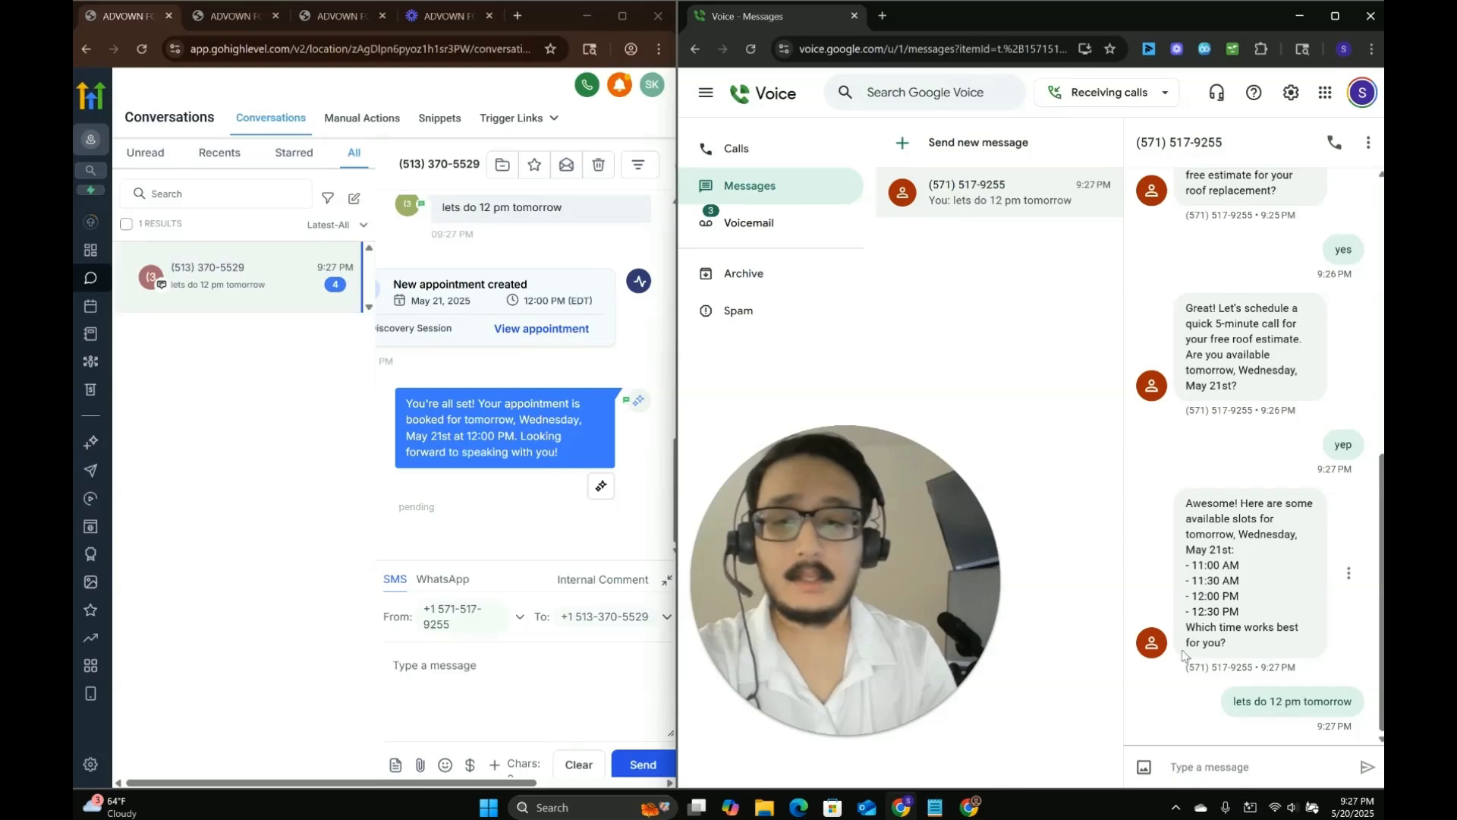
# Review the bot's booking confirmation and the new appointment on the calendar.
pyautogui.moveTo(405, 402); pyautogui.dragTo(585, 465)
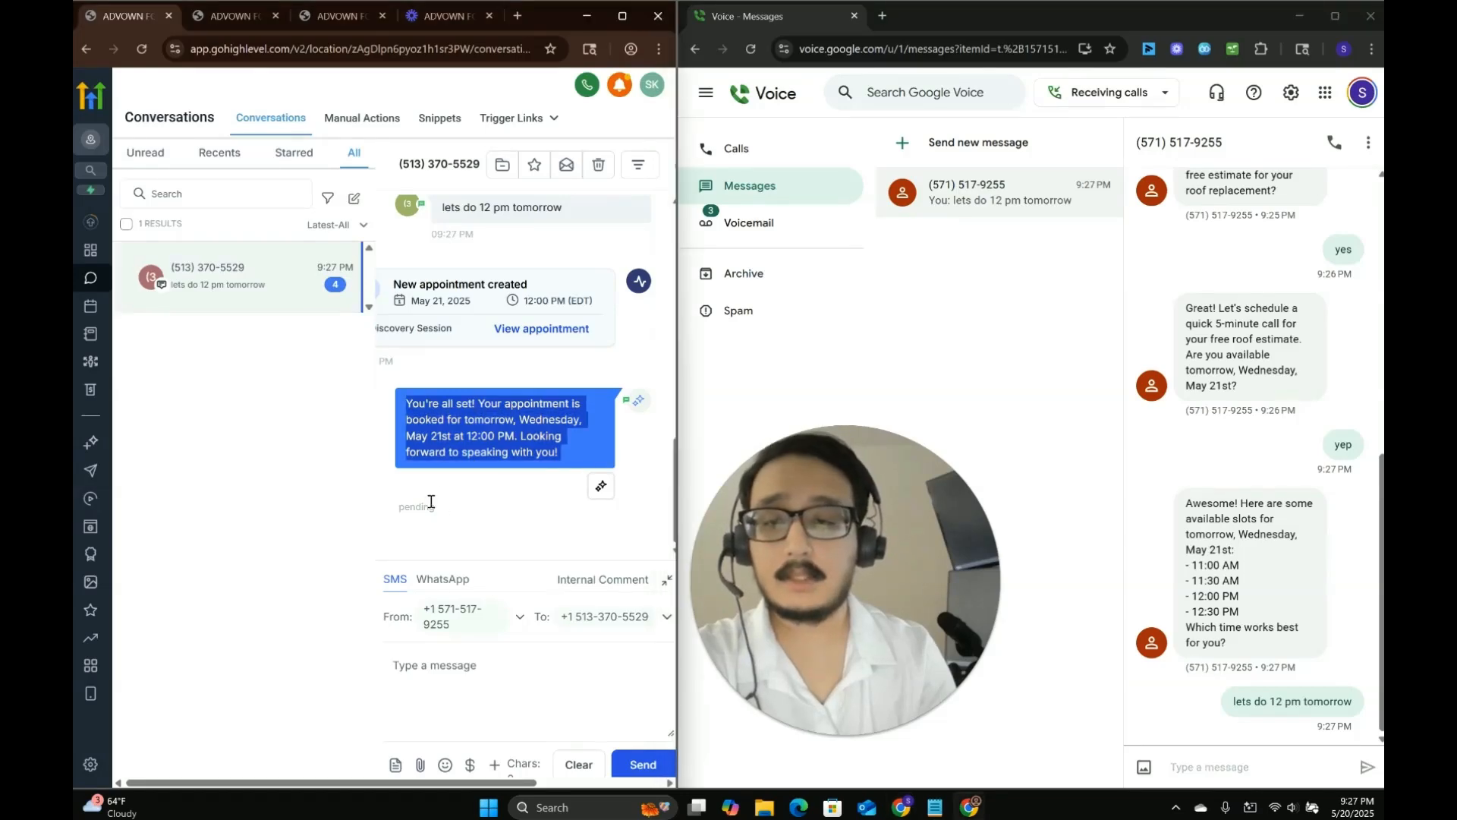
pyautogui.click(622, 15)
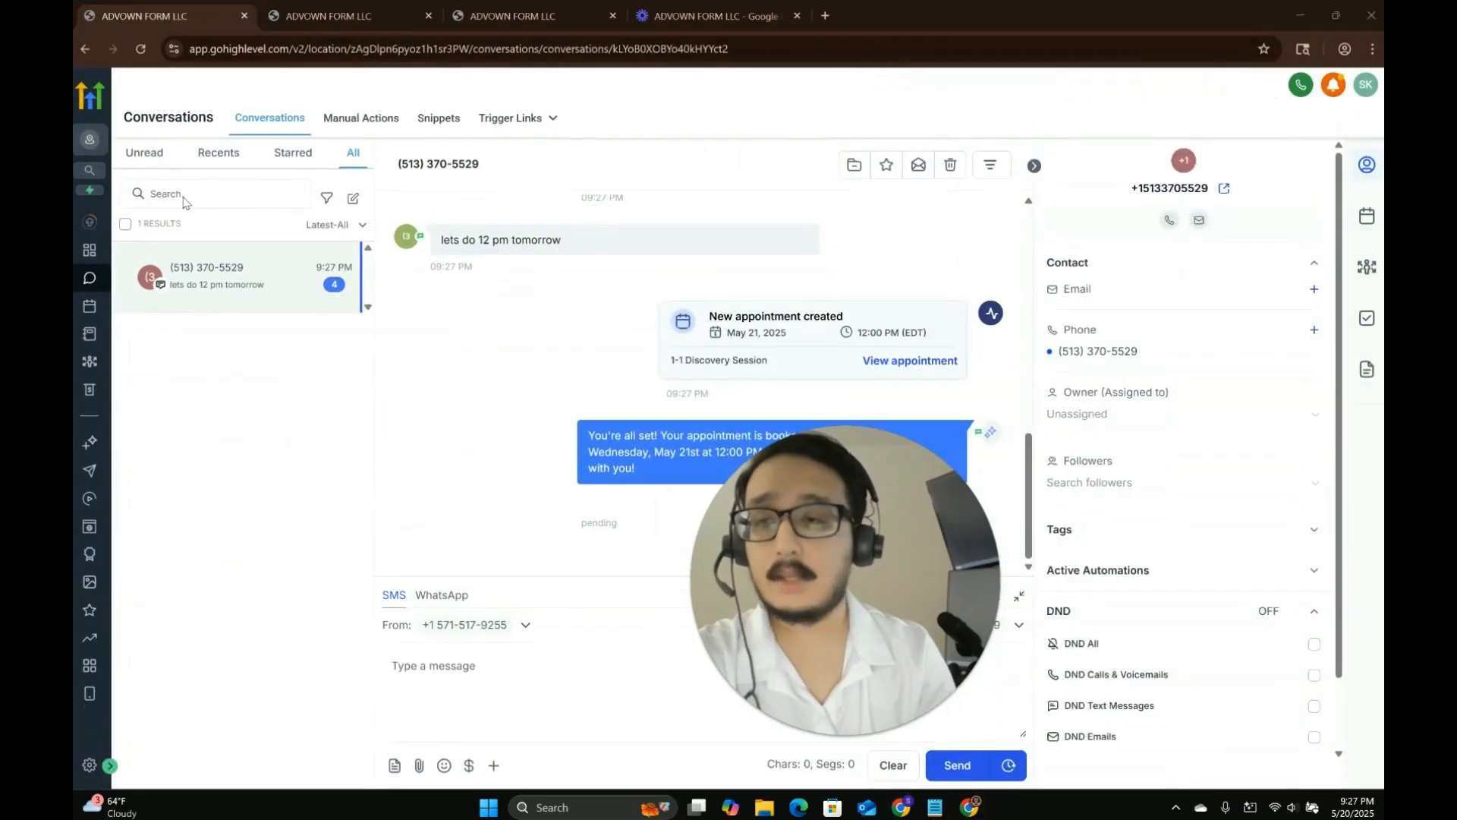
pyautogui.click(139, 51)
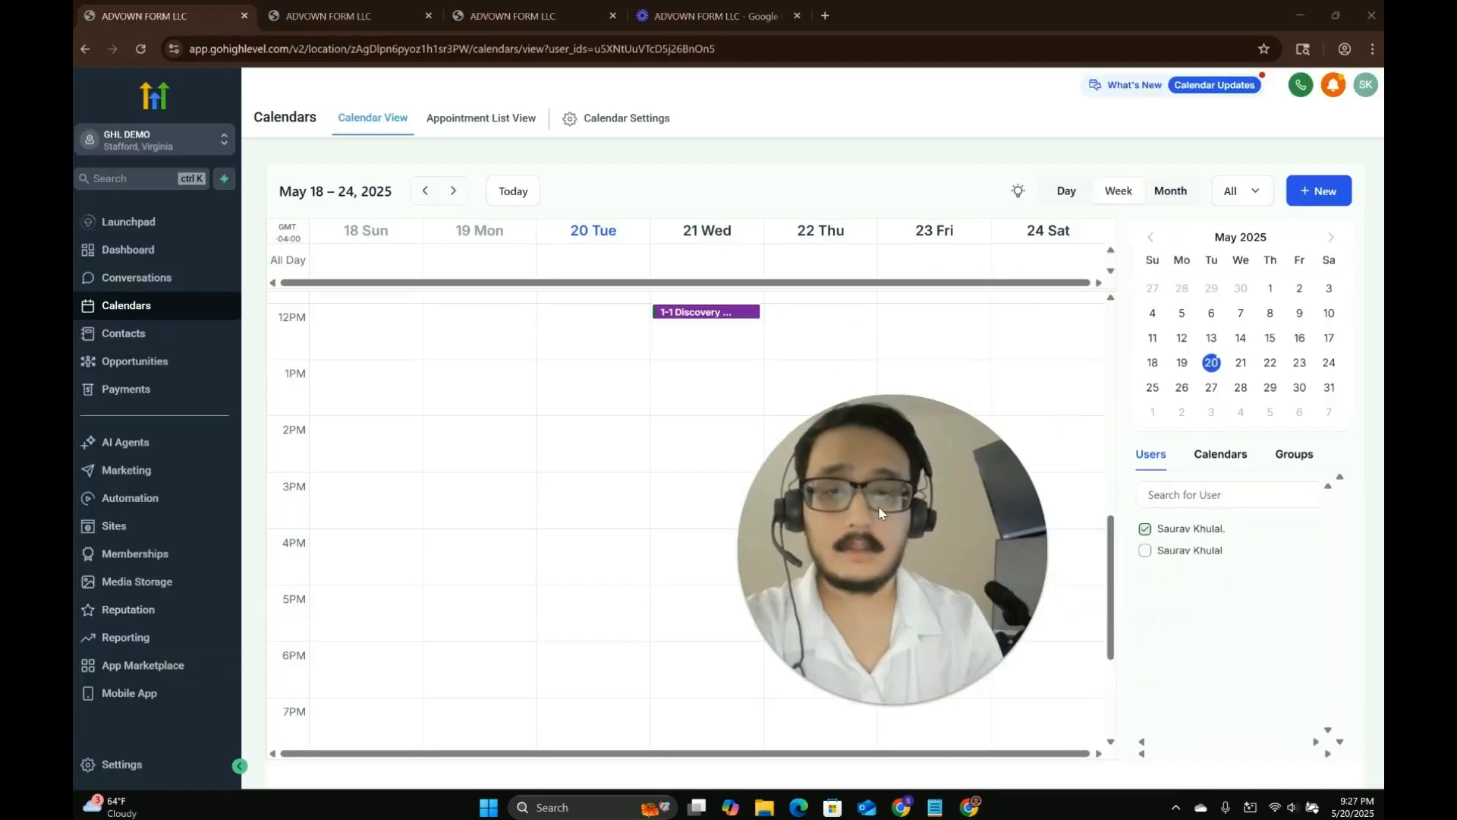
pyautogui.scroll(1, 676, 465)
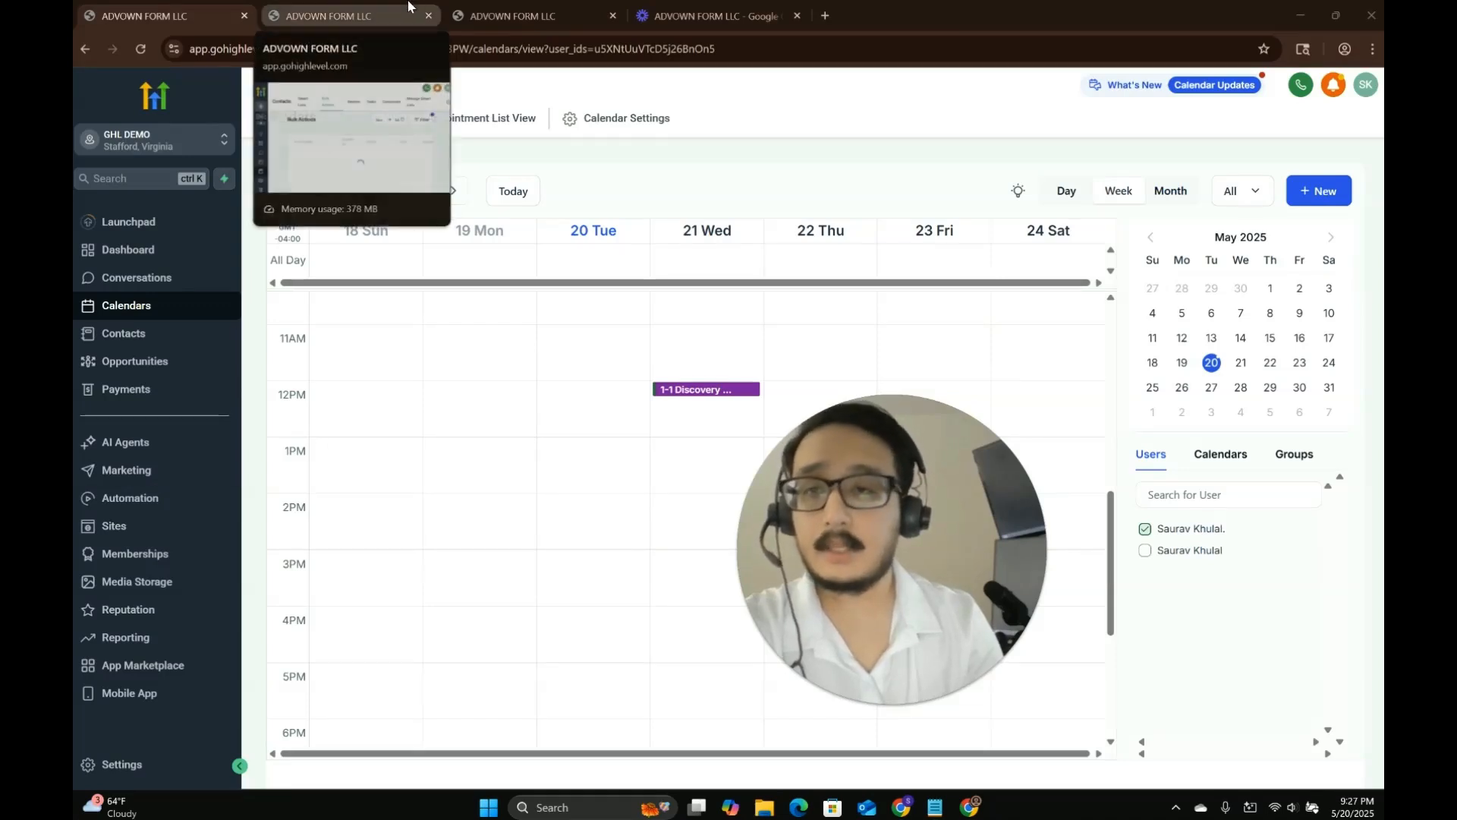
# Create a new workflow from scratch inside the GHL DEMO WORKFLOWS folder.
pyautogui.click(129, 498)
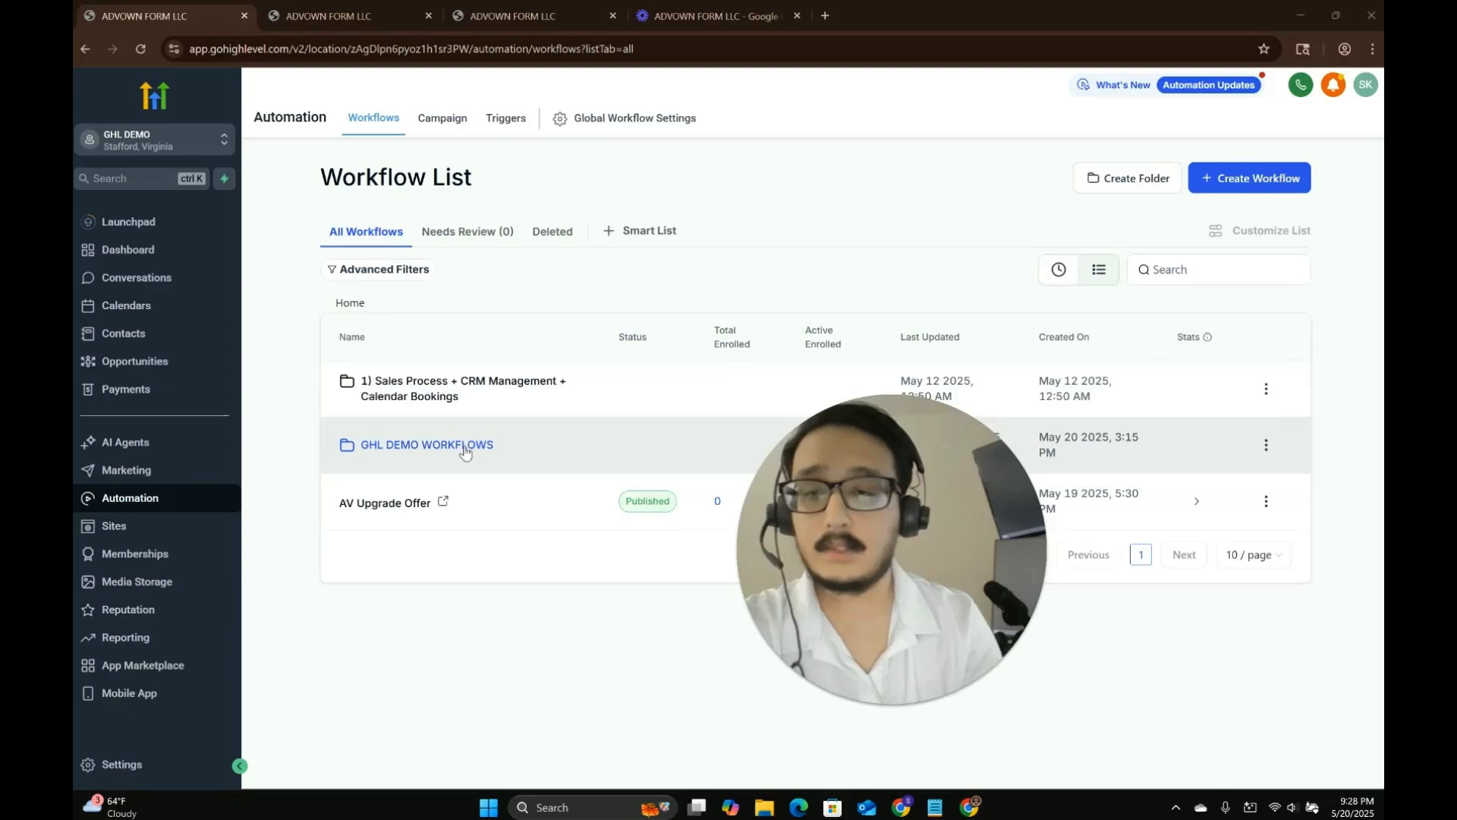
pyautogui.click(466, 443)
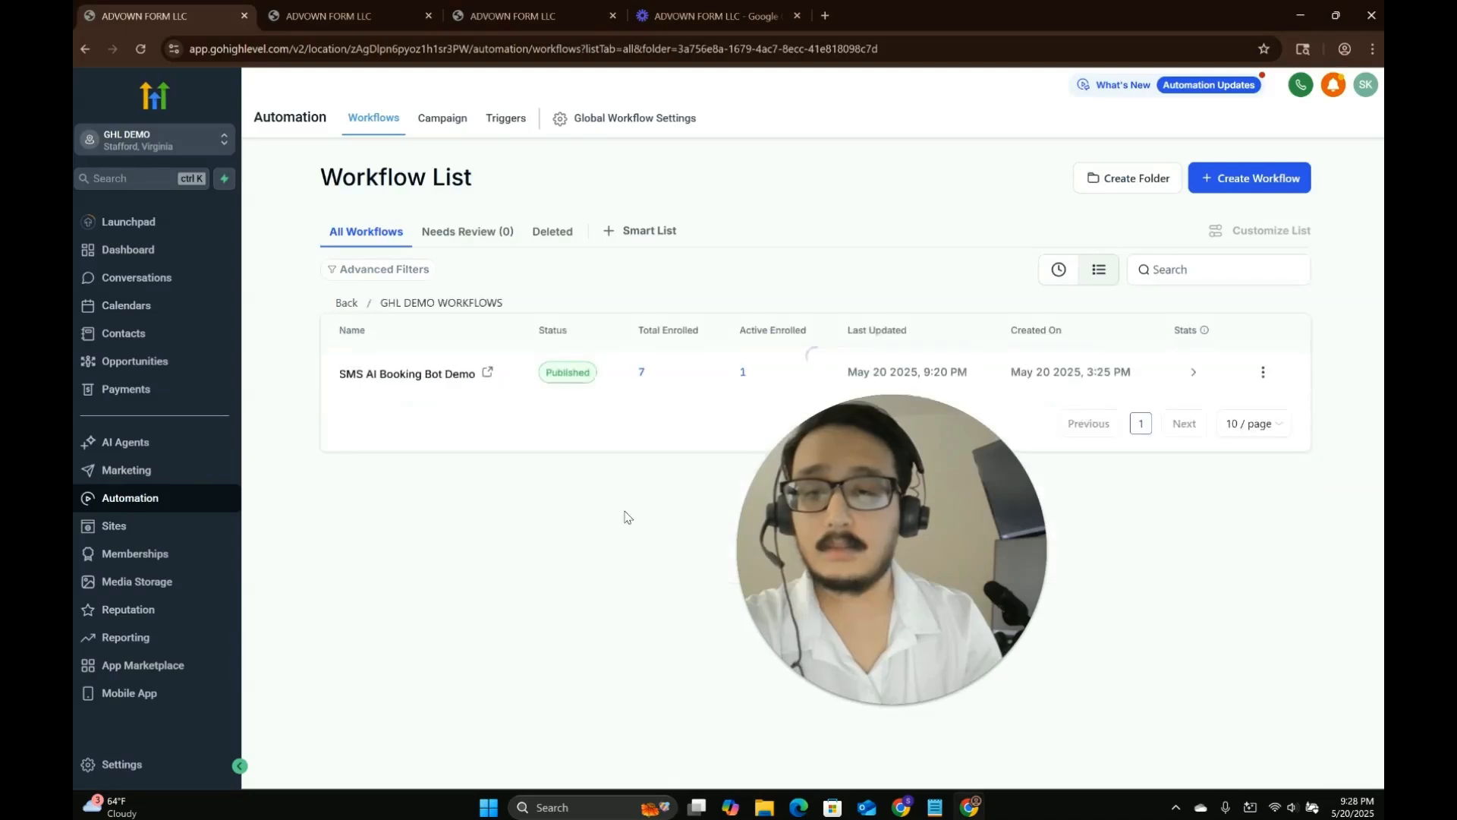
pyautogui.click(1234, 184)
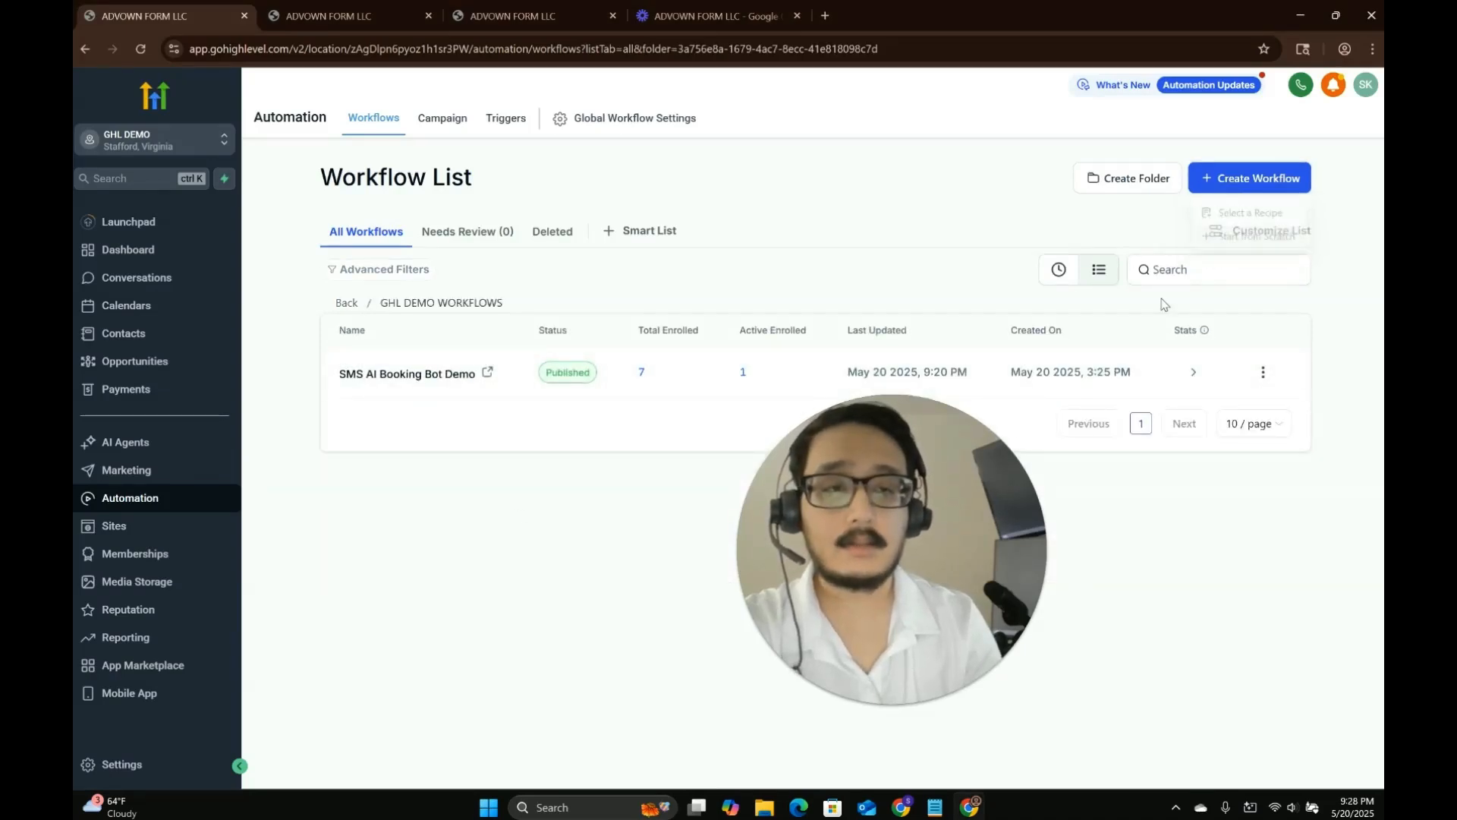
pyautogui.click(1239, 241)
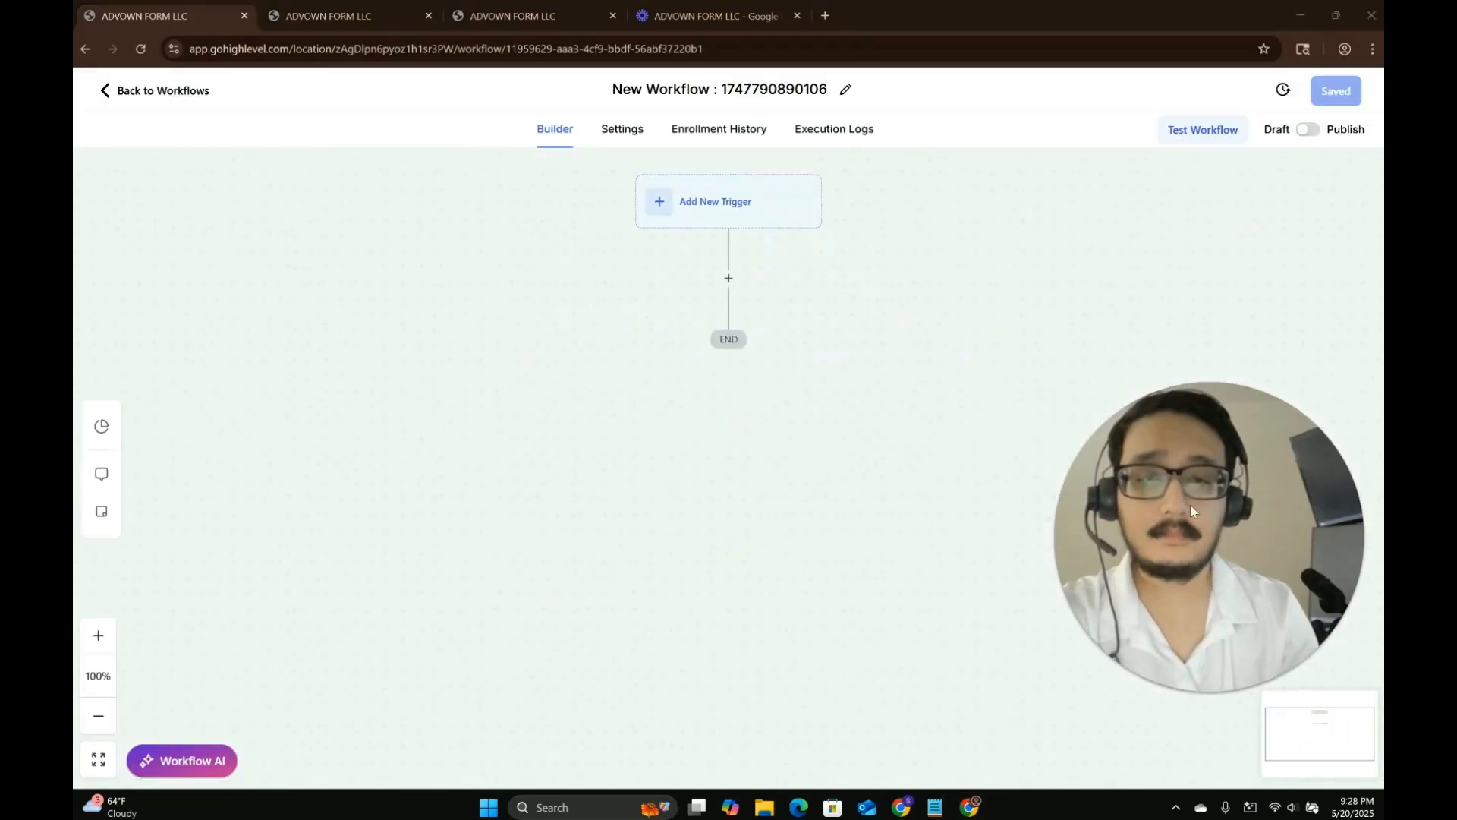
# Open the trigger list and search it for Facebook triggers.
pyautogui.moveTo(821, 433); pyautogui.dragTo(730, 545)
pyautogui.scroll(2, 642, 432)
pyautogui.scroll(-1, 647, 387)
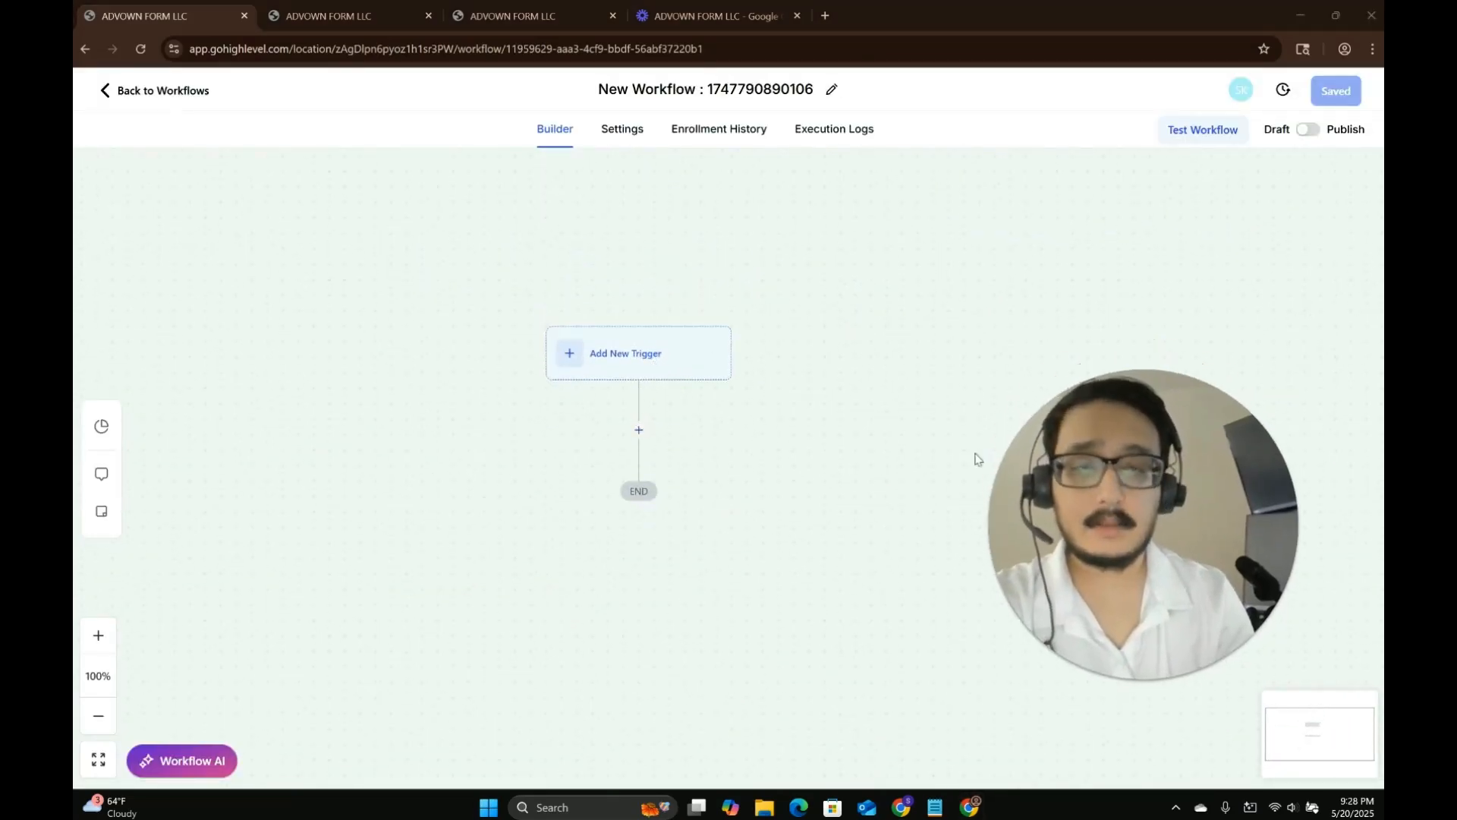
pyautogui.click(579, 369)
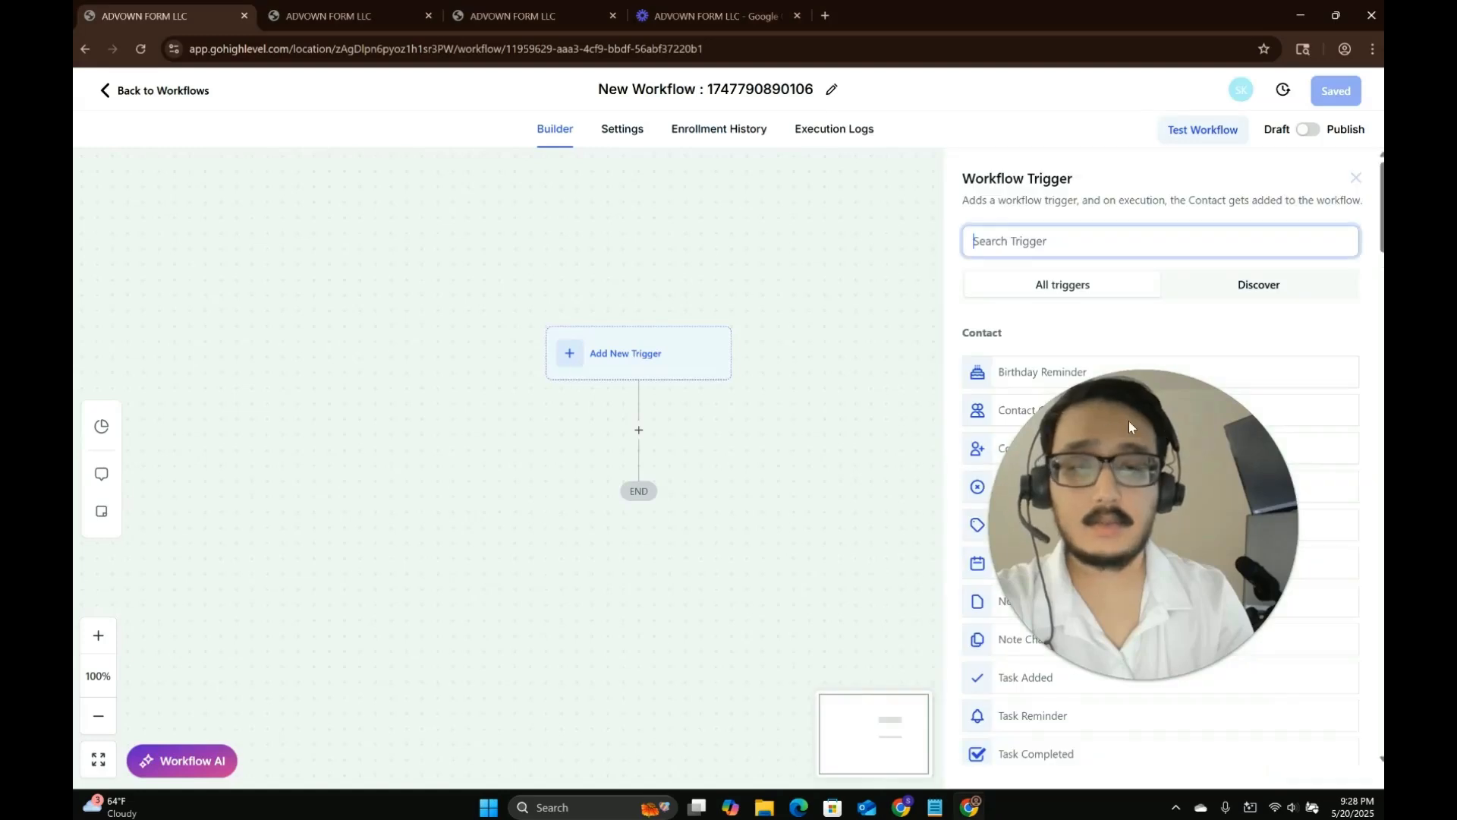
pyautogui.click(1045, 240)
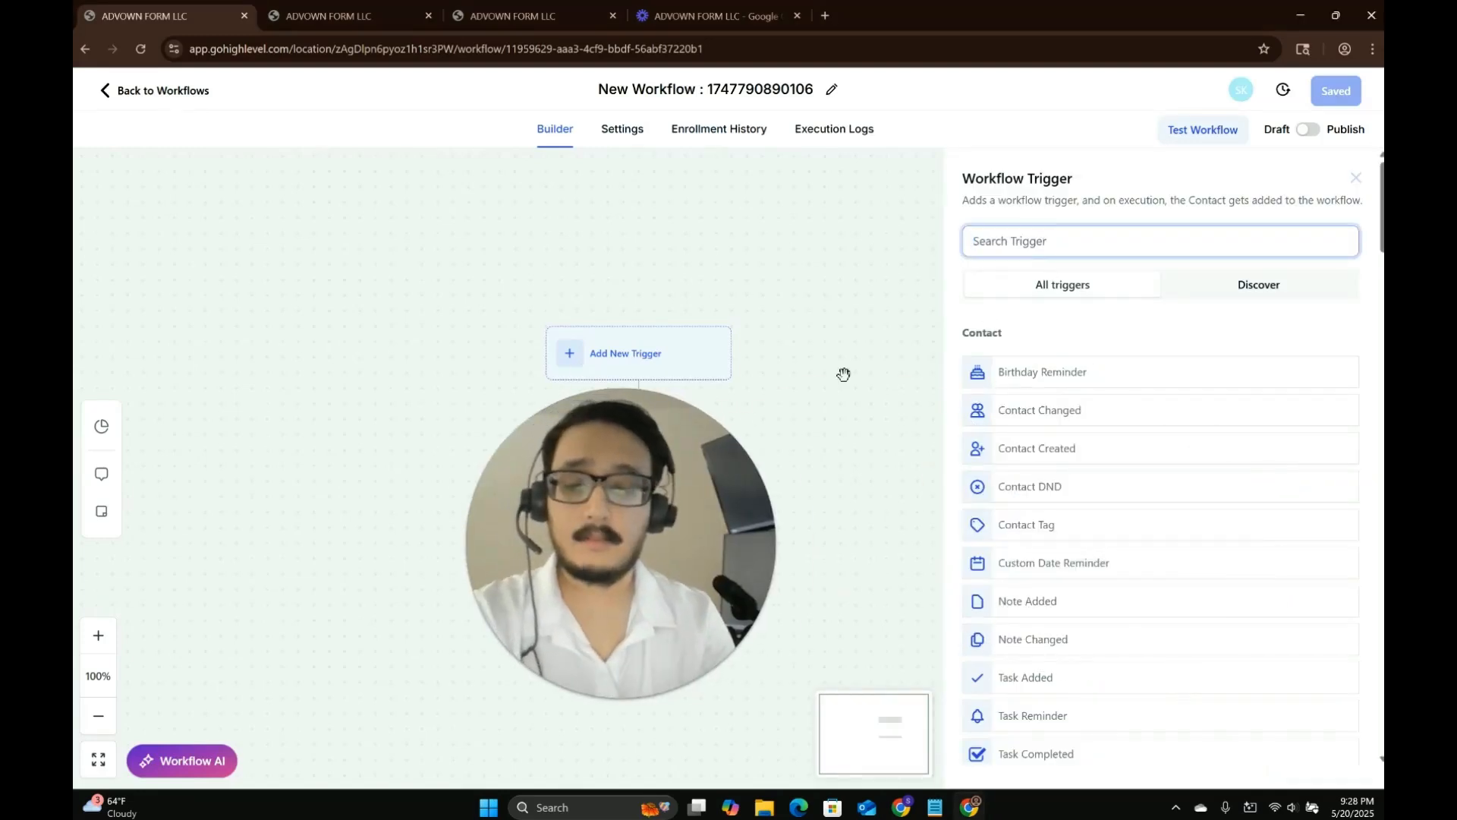
pyautogui.click(598, 698)
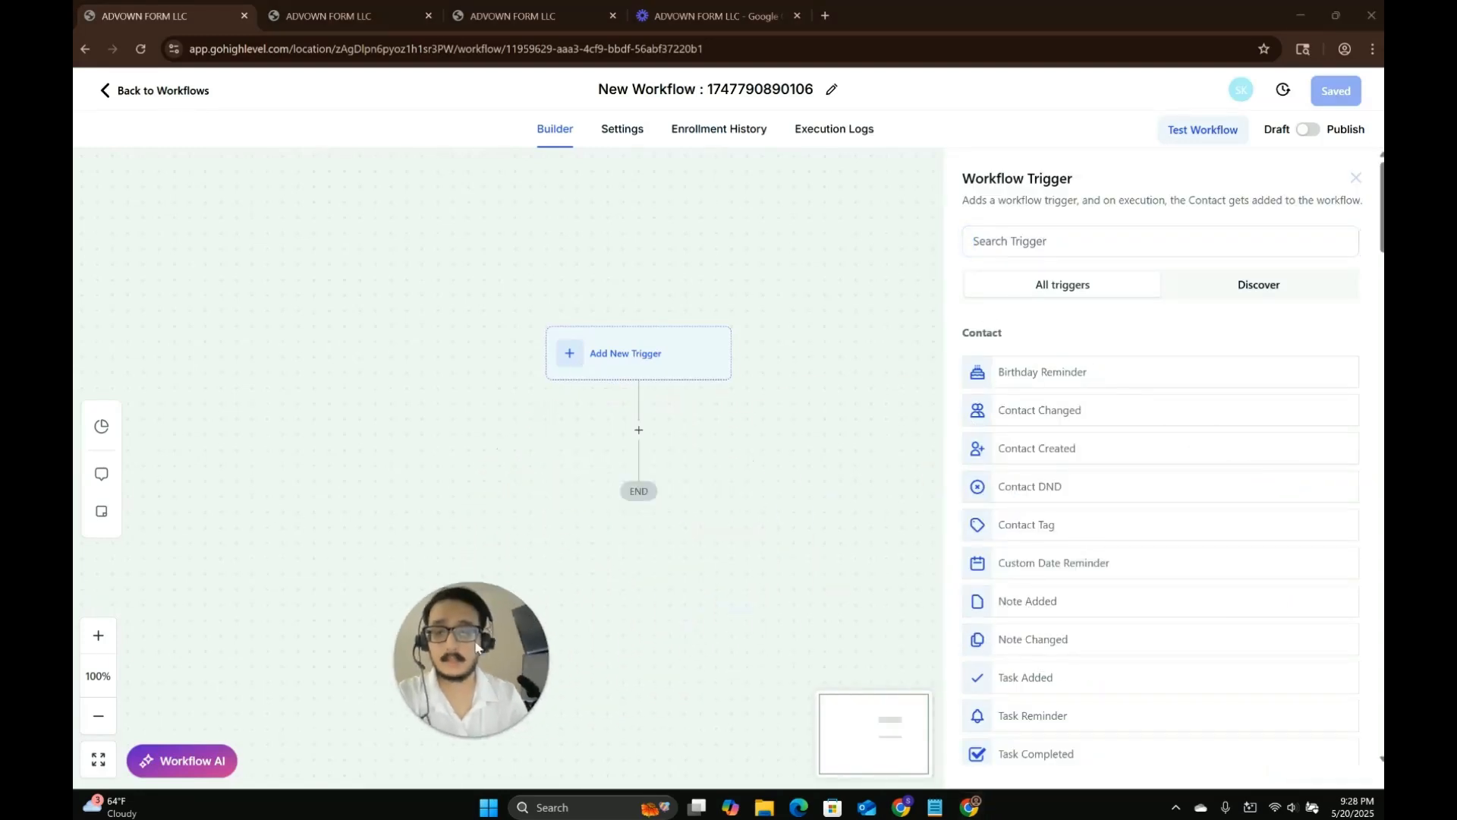
pyautogui.click(1034, 251)
pyautogui.write('face')
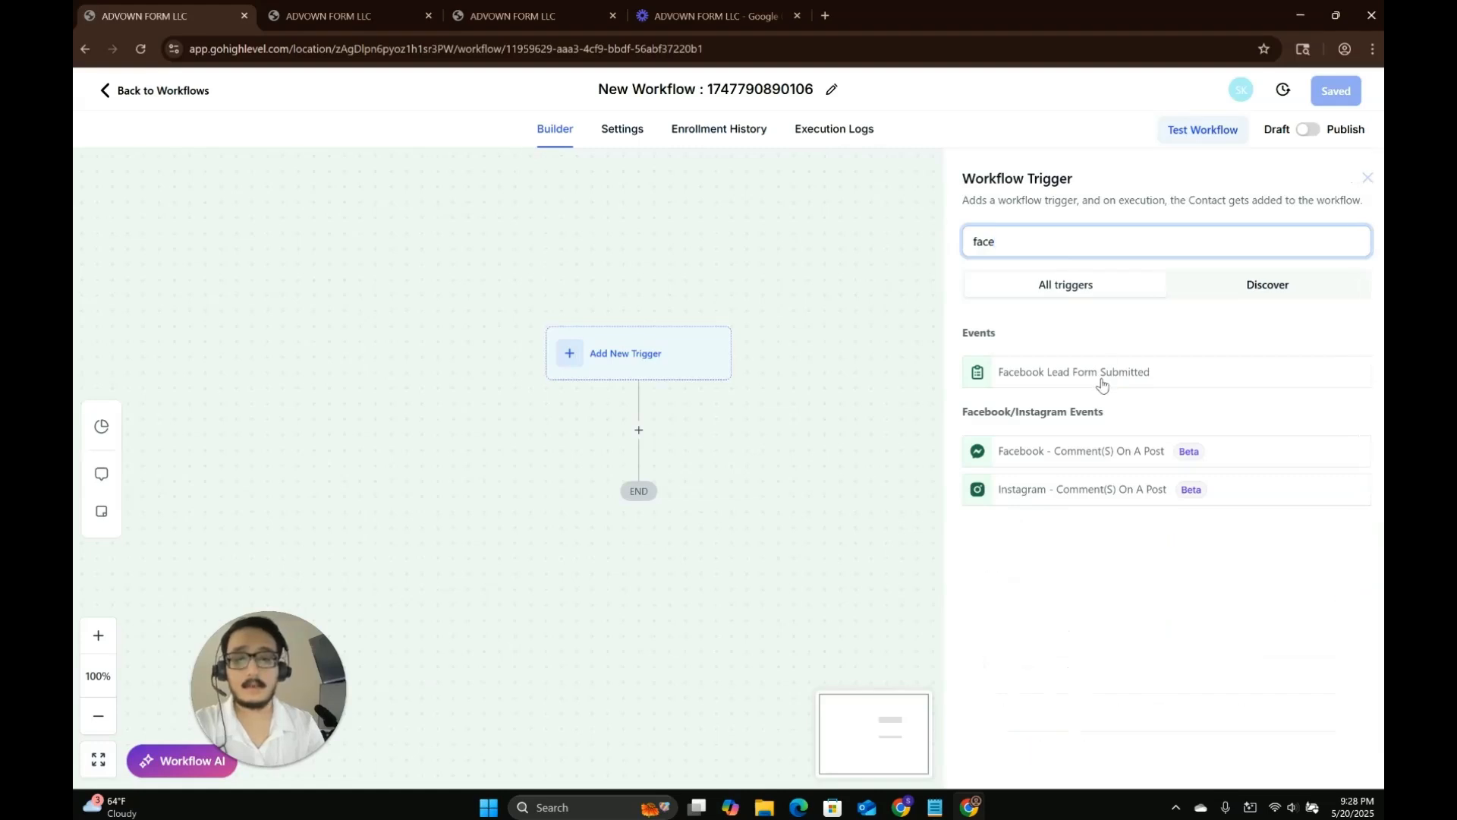
# Add a Facebook Lead Form Submitted trigger to the workflow and save it.
pyautogui.hotkey('ctrl', 'a')
pyautogui.write('web')
pyautogui.hotkey('ctrl', 'a')
pyautogui.write('face')
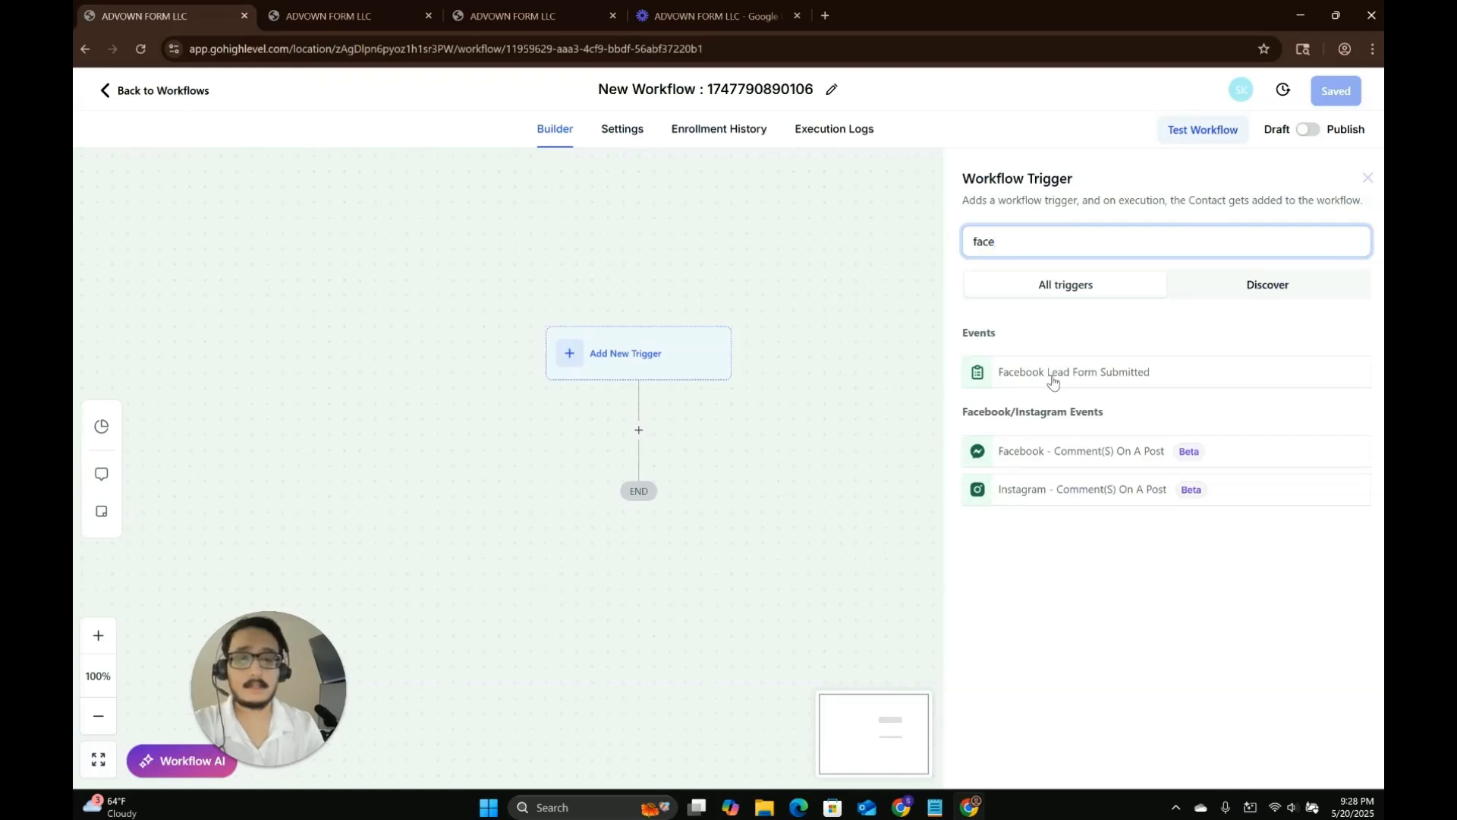
pyautogui.click(1052, 373)
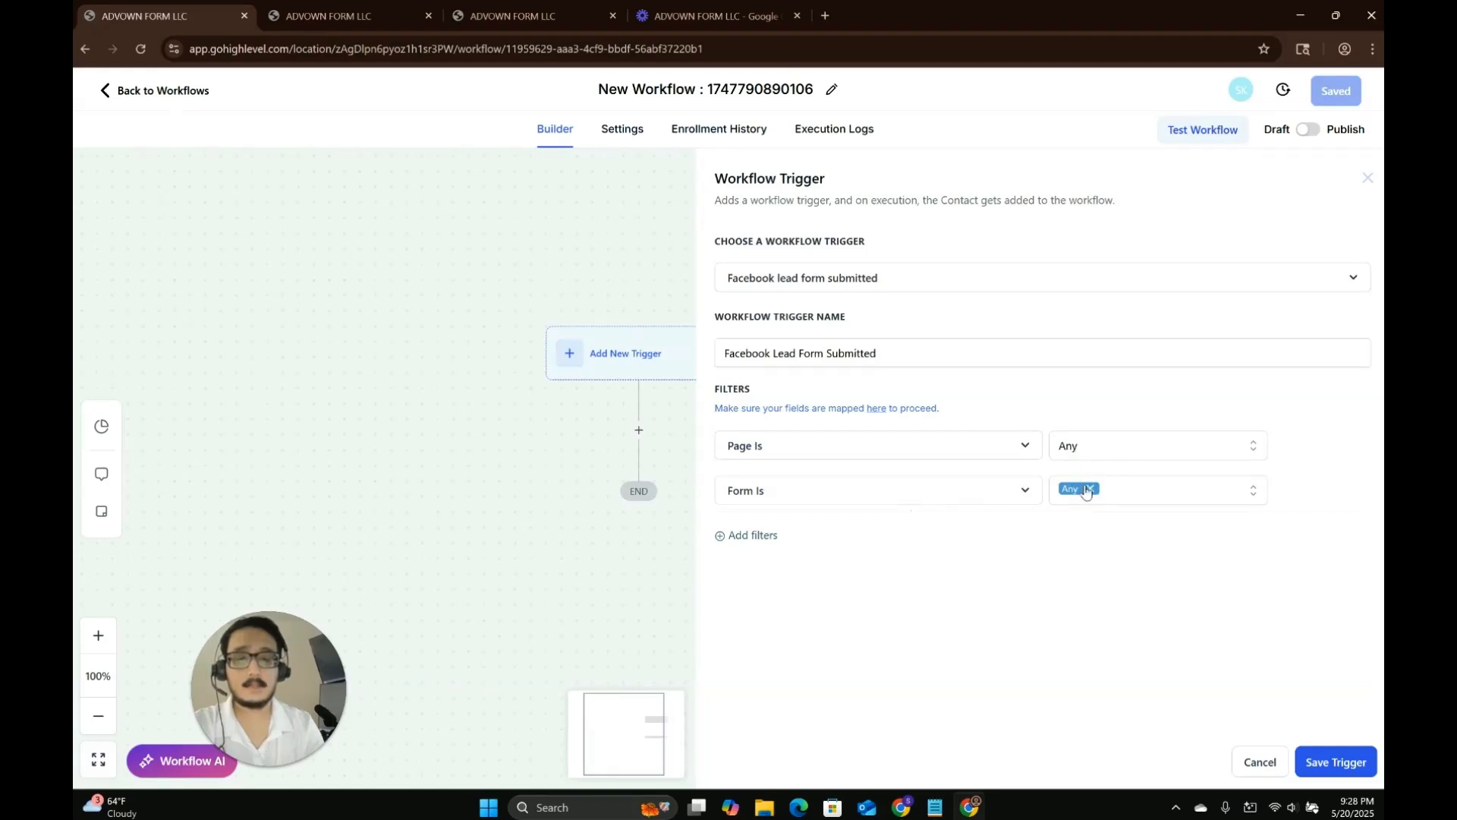
pyautogui.click(1336, 763)
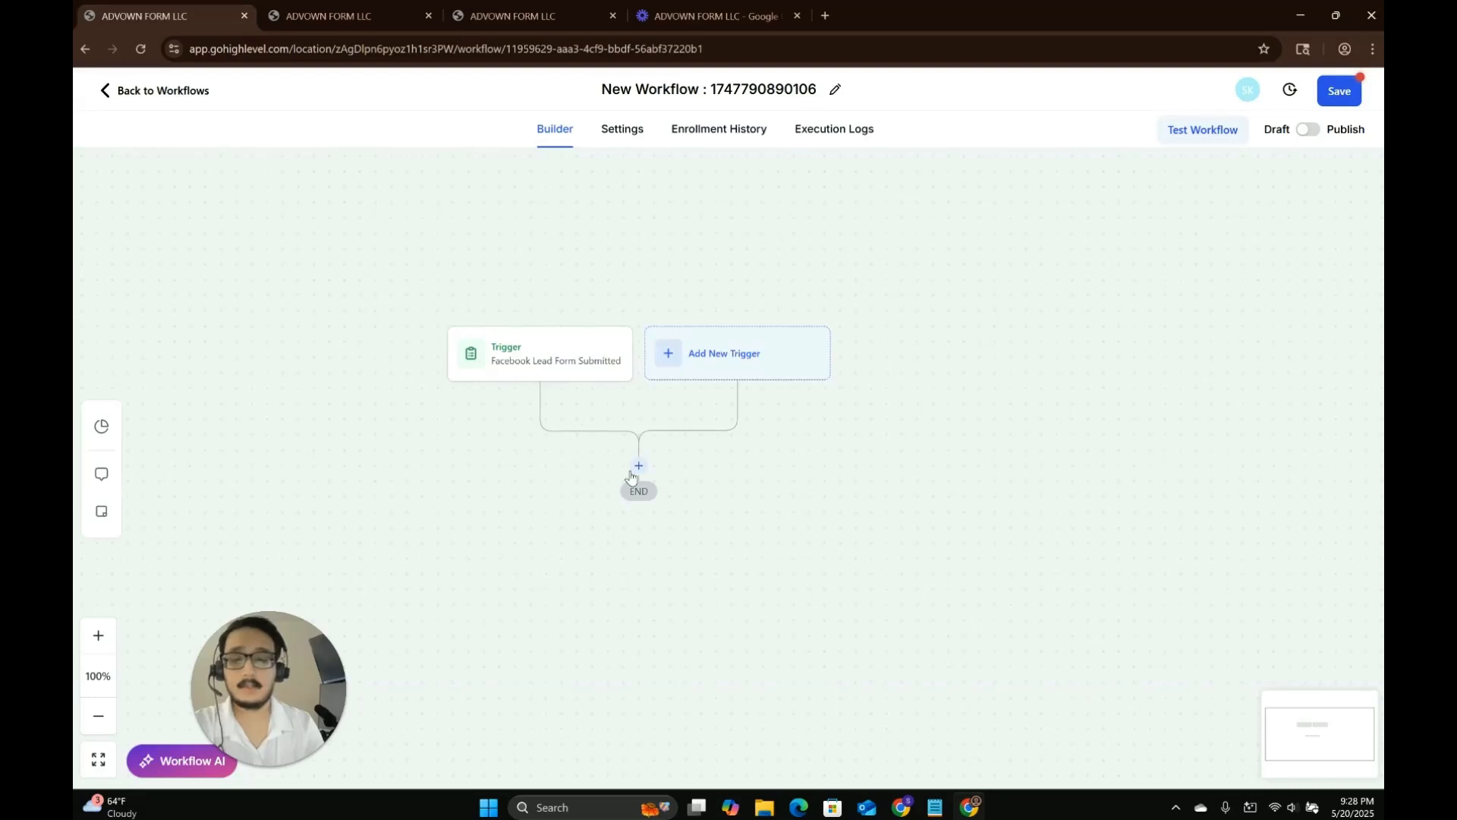
# Add an Appointment Booking Conversation AI Bot action using the Quick 5 Min Phone Call calendar.
pyautogui.click(638, 466)
pyautogui.write('ai co')
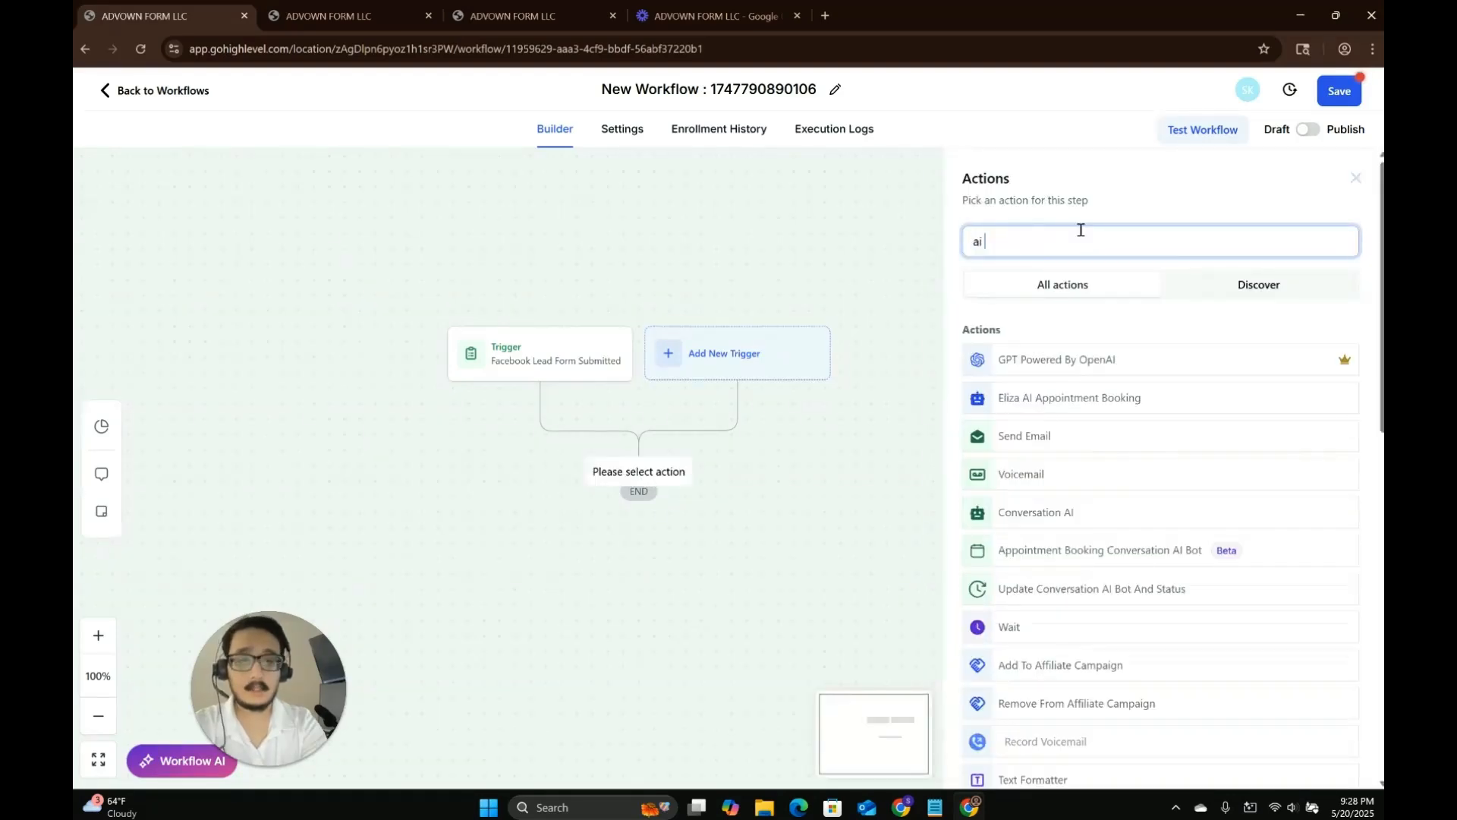
pyautogui.press('BackSpace')
pyautogui.press('BackSpace')
pyautogui.press('BackSpace')
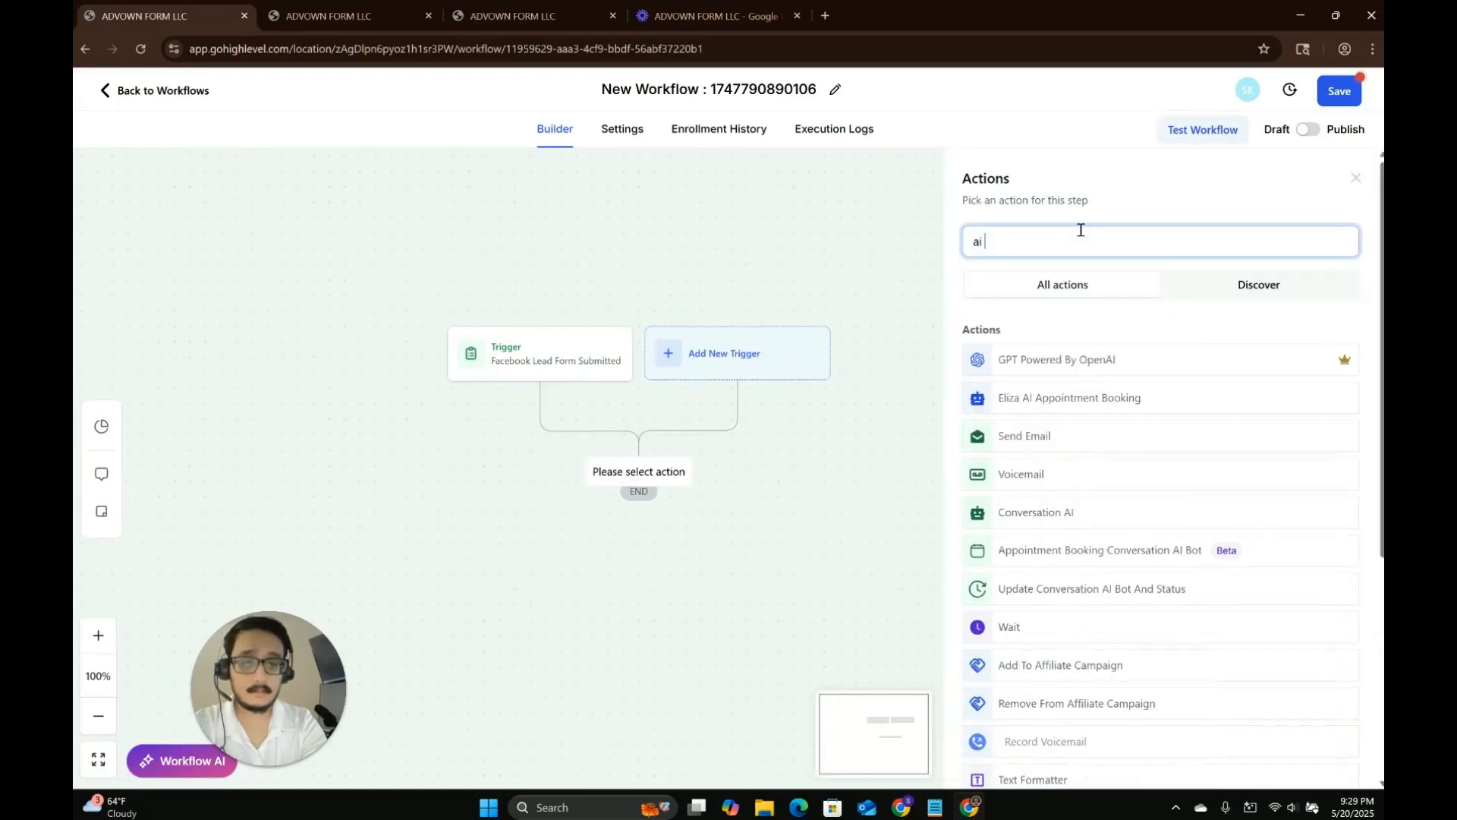
pyautogui.click(1161, 558)
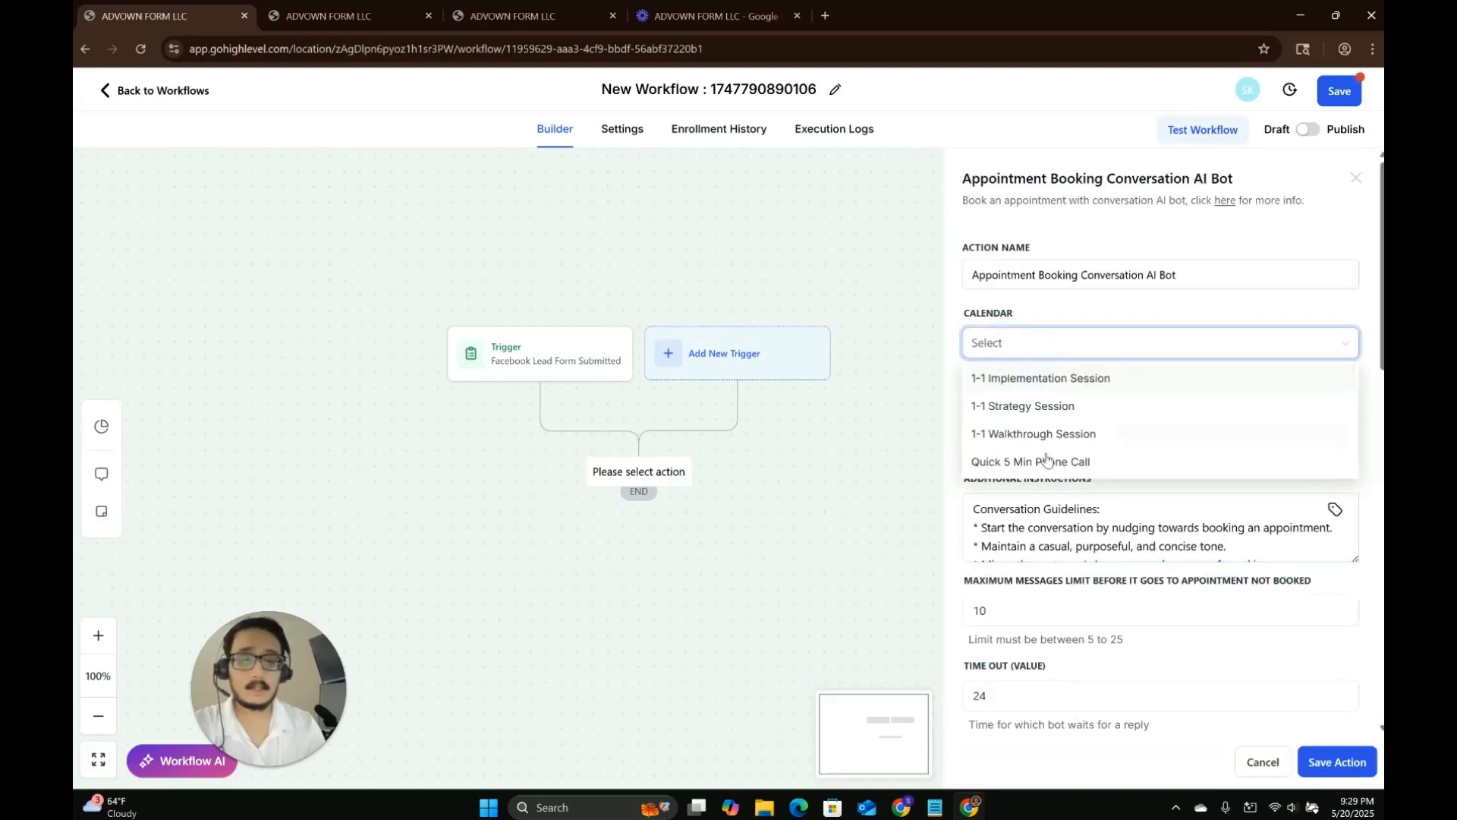
pyautogui.click(1041, 462)
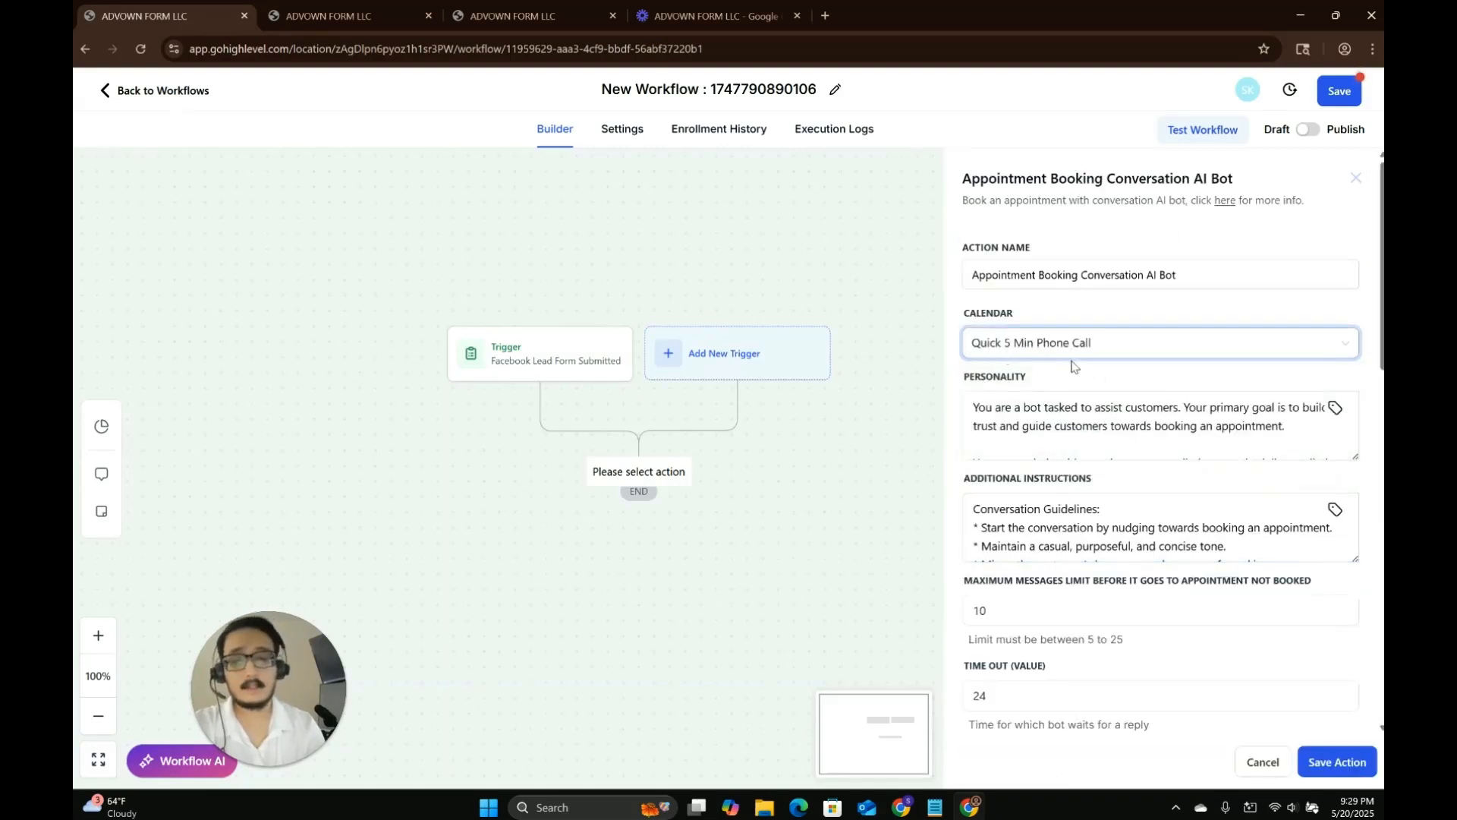
# Leave the workflow and open the calendar settings.
pyautogui.scroll(-1, 1072, 367)
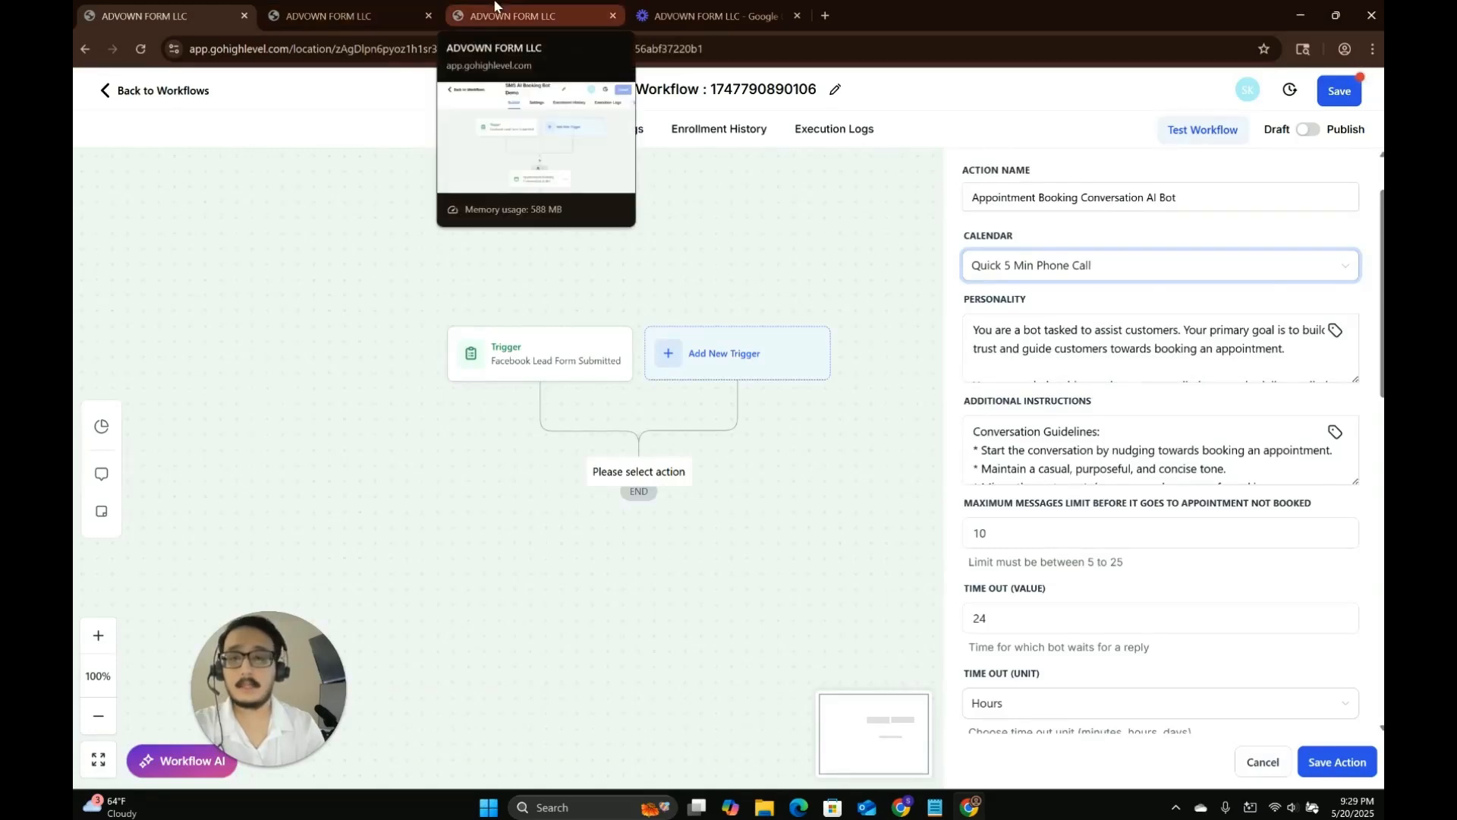
pyautogui.click(129, 91)
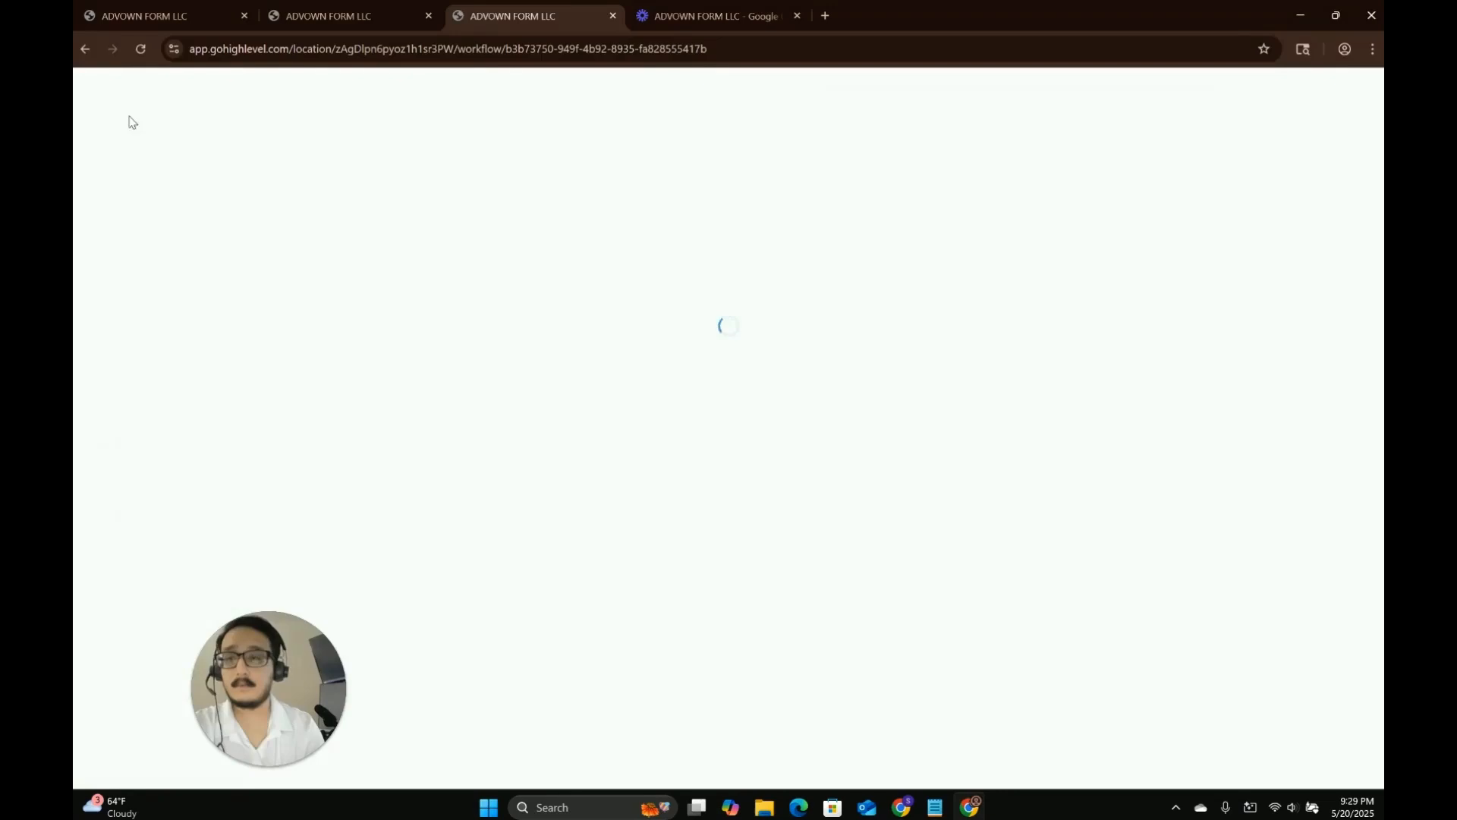
pyautogui.click(113, 763)
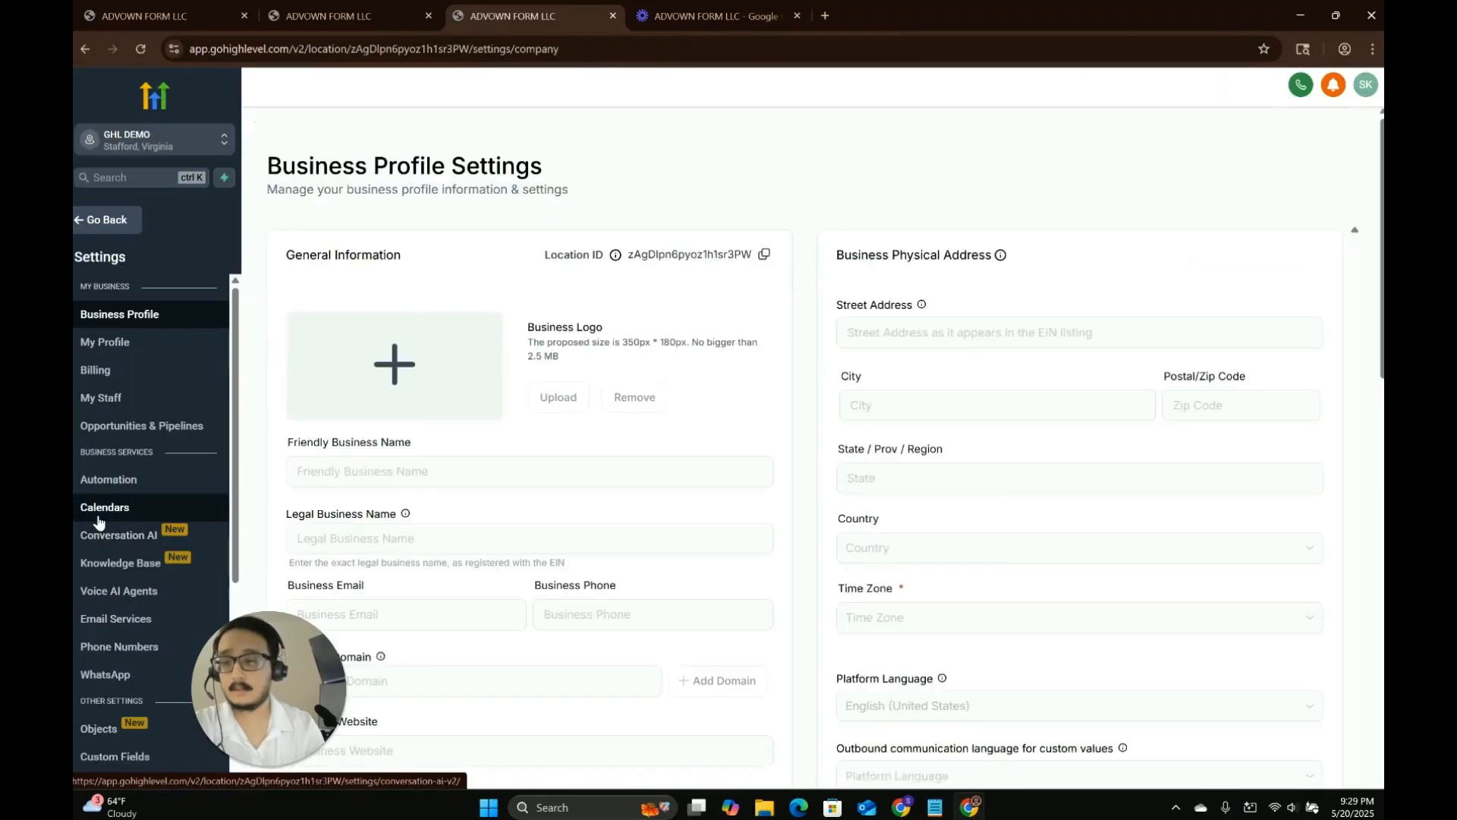
pyautogui.click(104, 507)
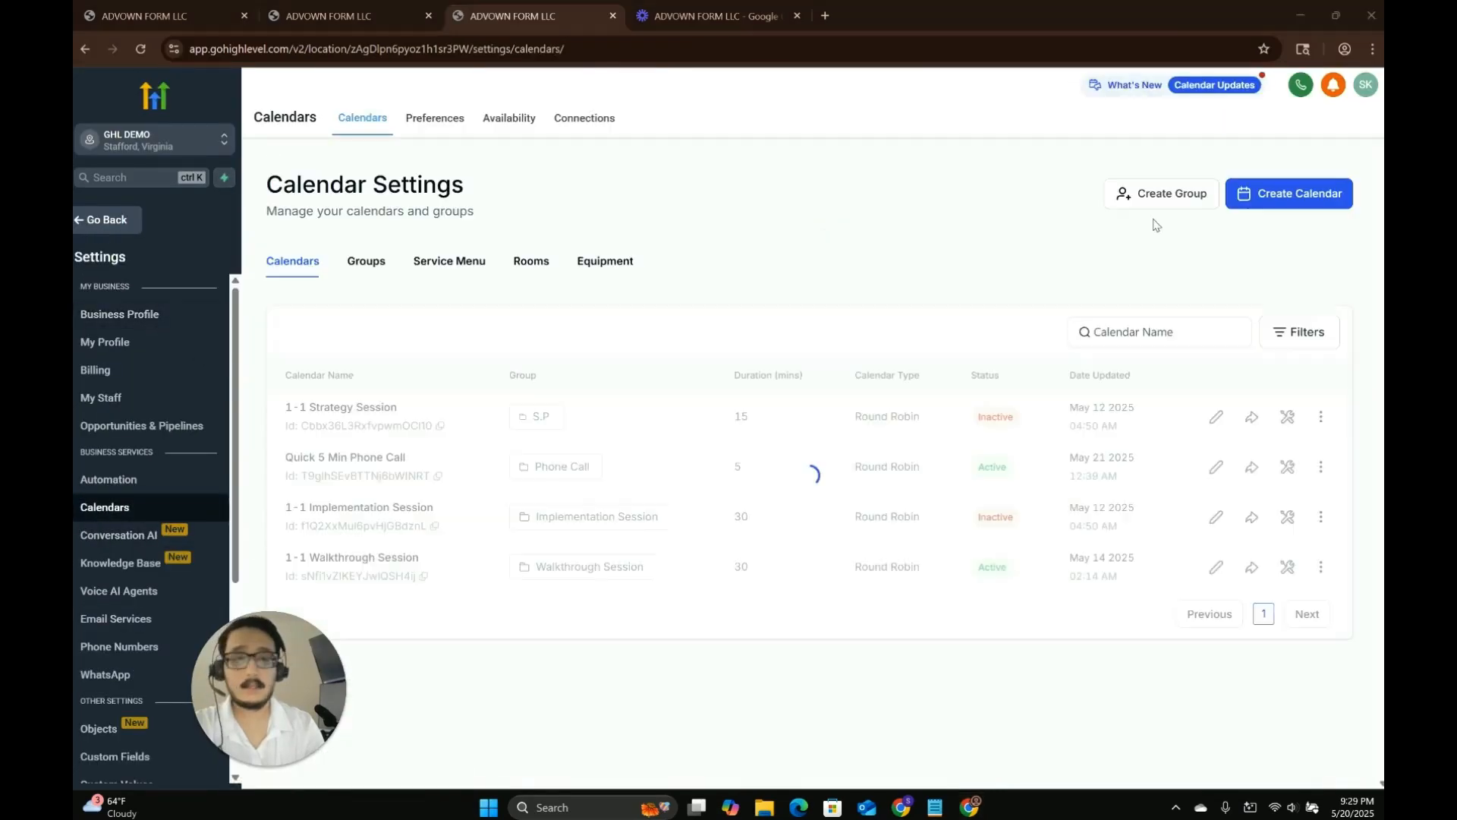
# Create a Round Robin calendar named test123 with one team member and custom URL test123cal0383.
pyautogui.click(1261, 195)
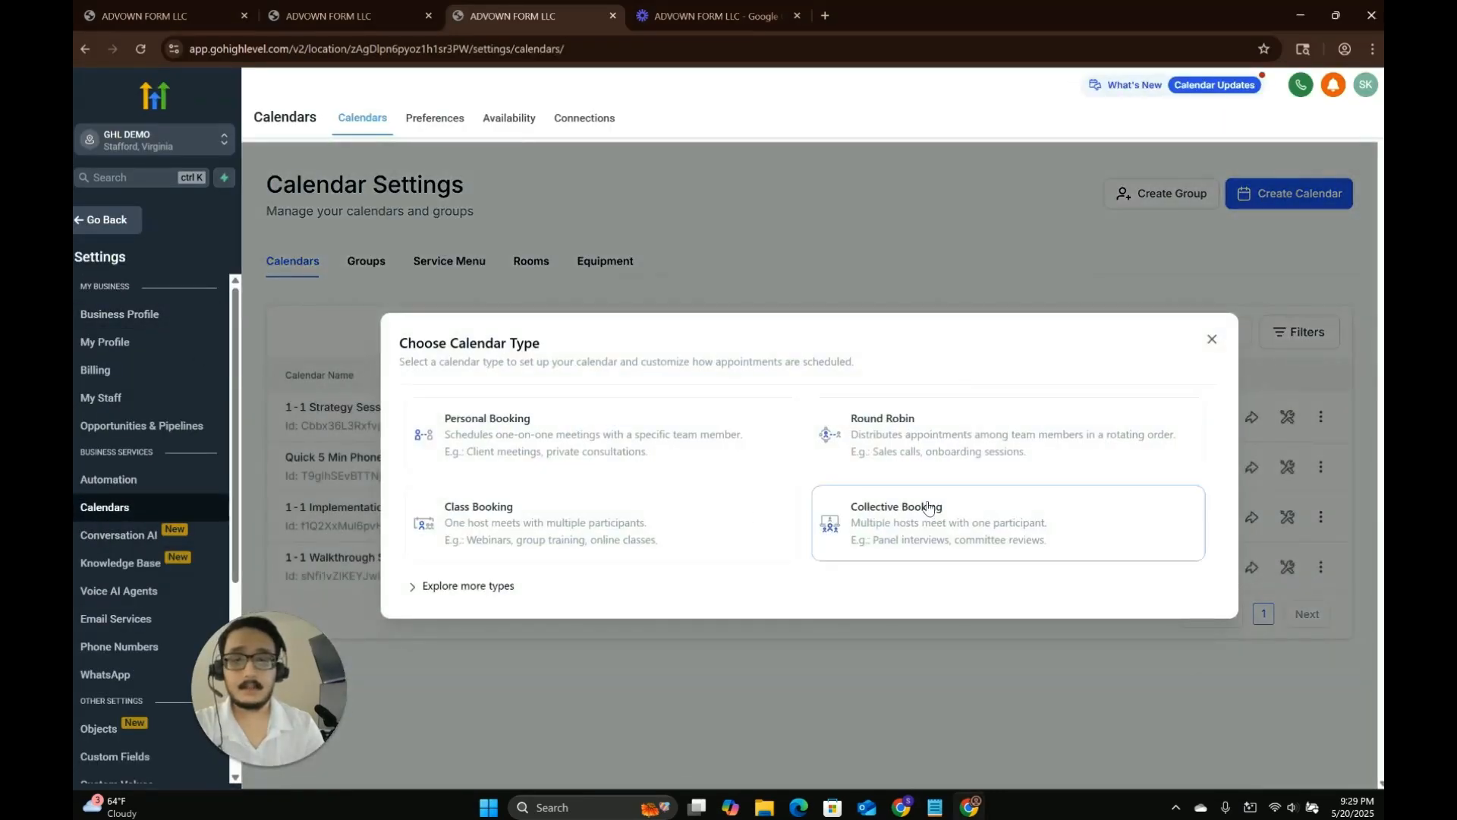
pyautogui.click(888, 452)
pyautogui.click(665, 228)
pyautogui.write('test123')
pyautogui.click(685, 337)
pyautogui.click(687, 399)
pyautogui.click(703, 416)
pyautogui.write('test')
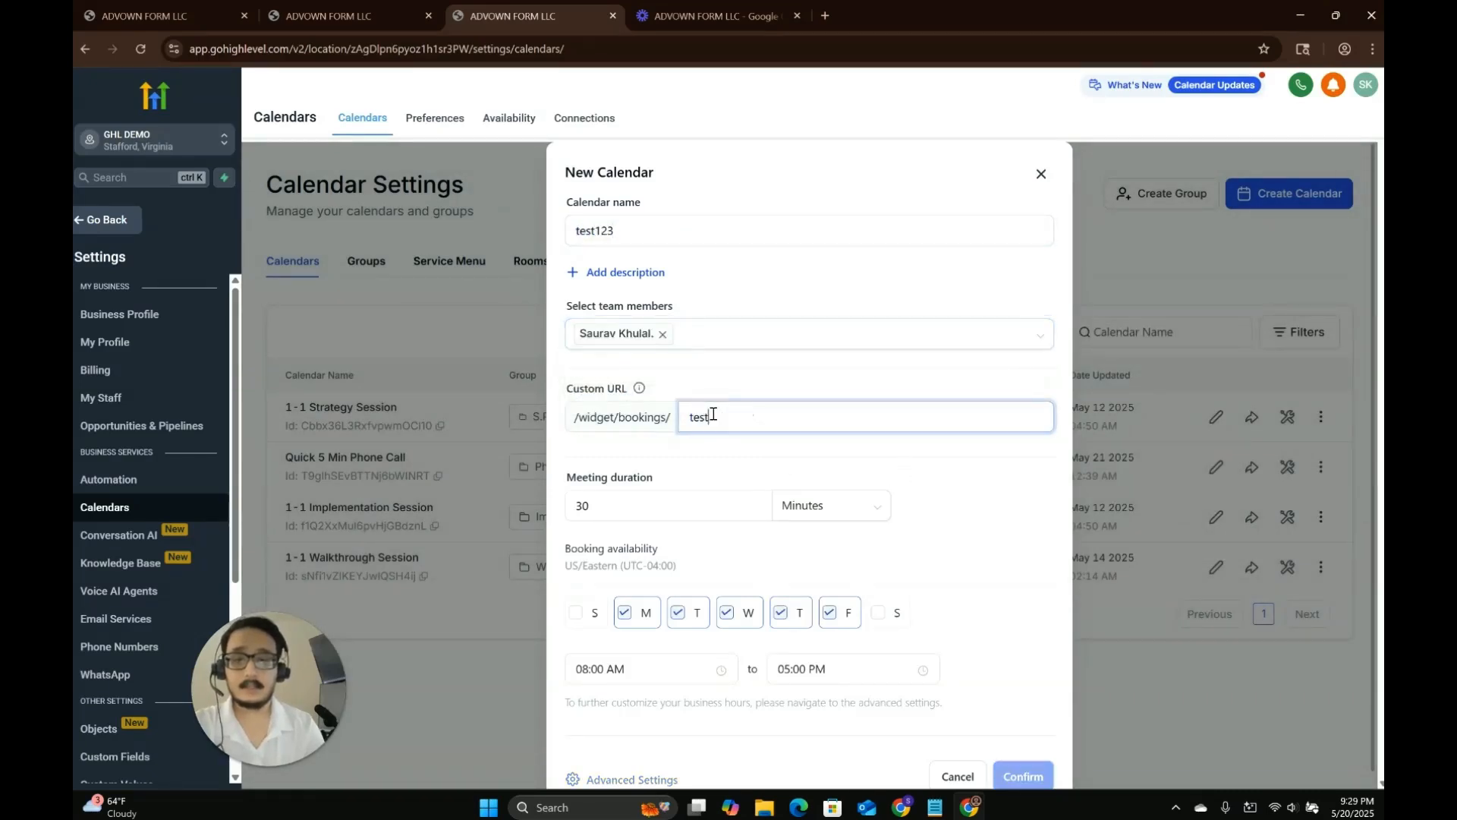
pyautogui.write('123cal0383')
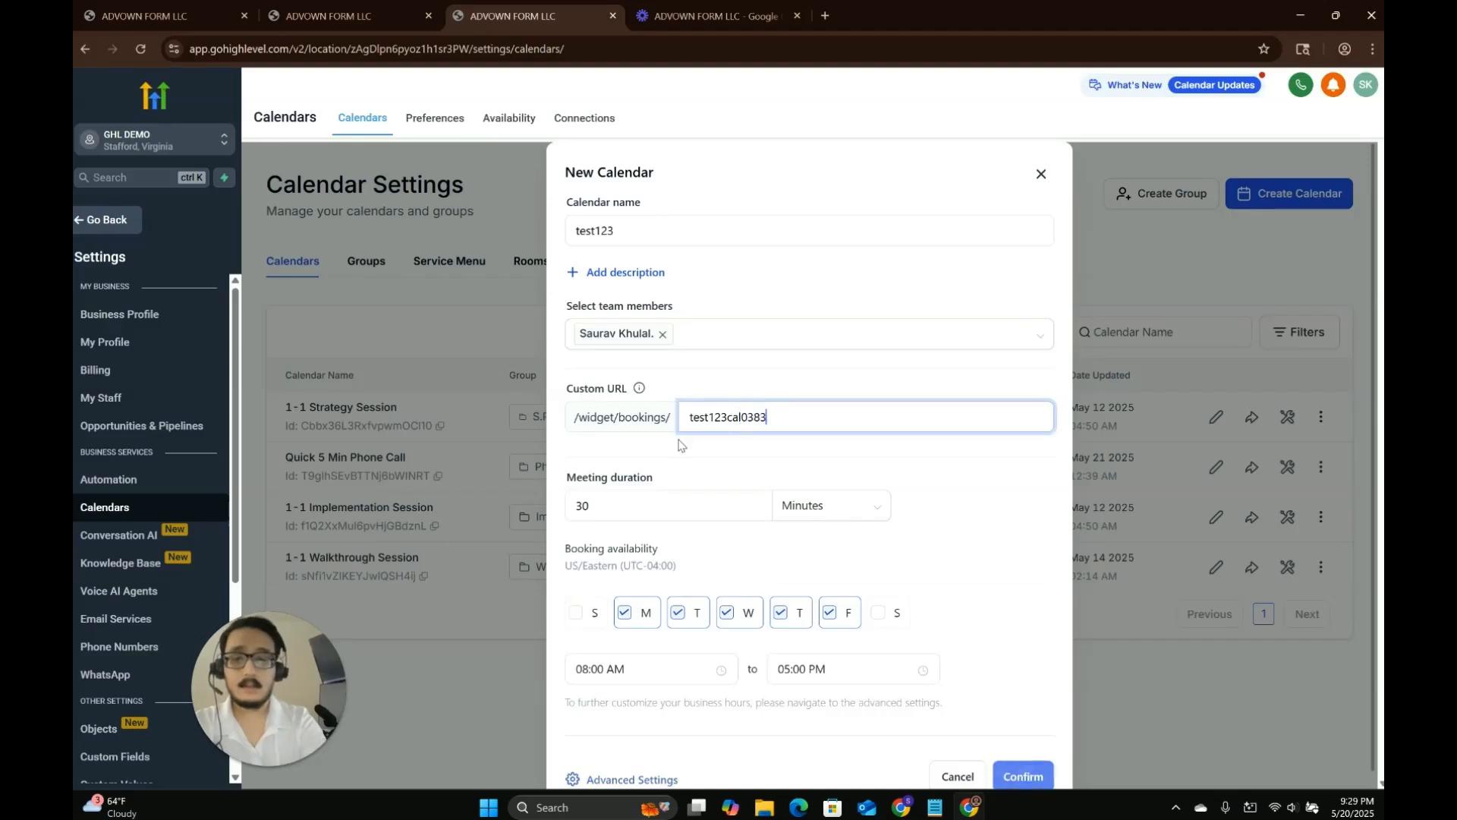
pyautogui.scroll(-1, 914, 650)
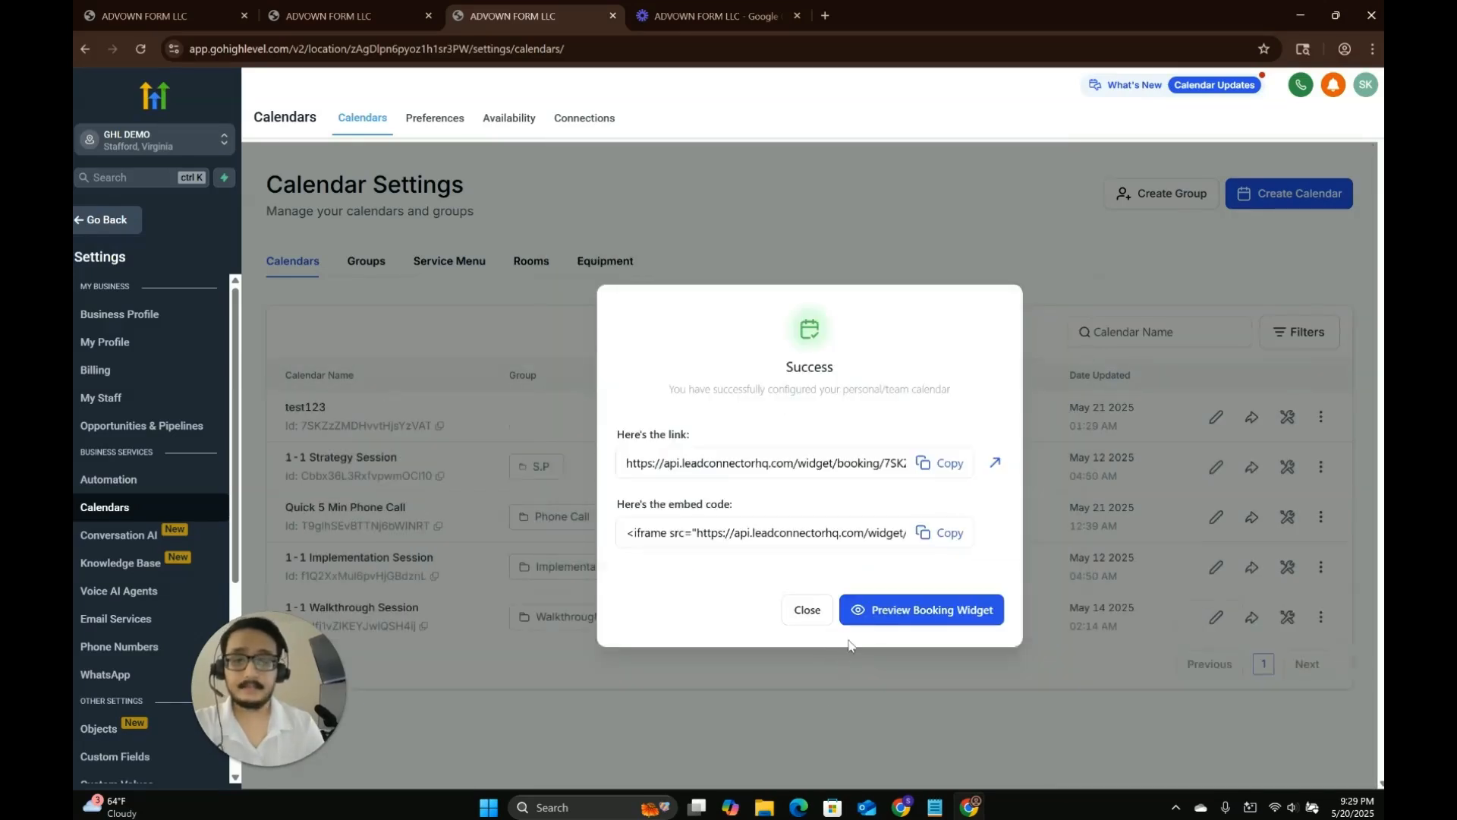
pyautogui.click(799, 619)
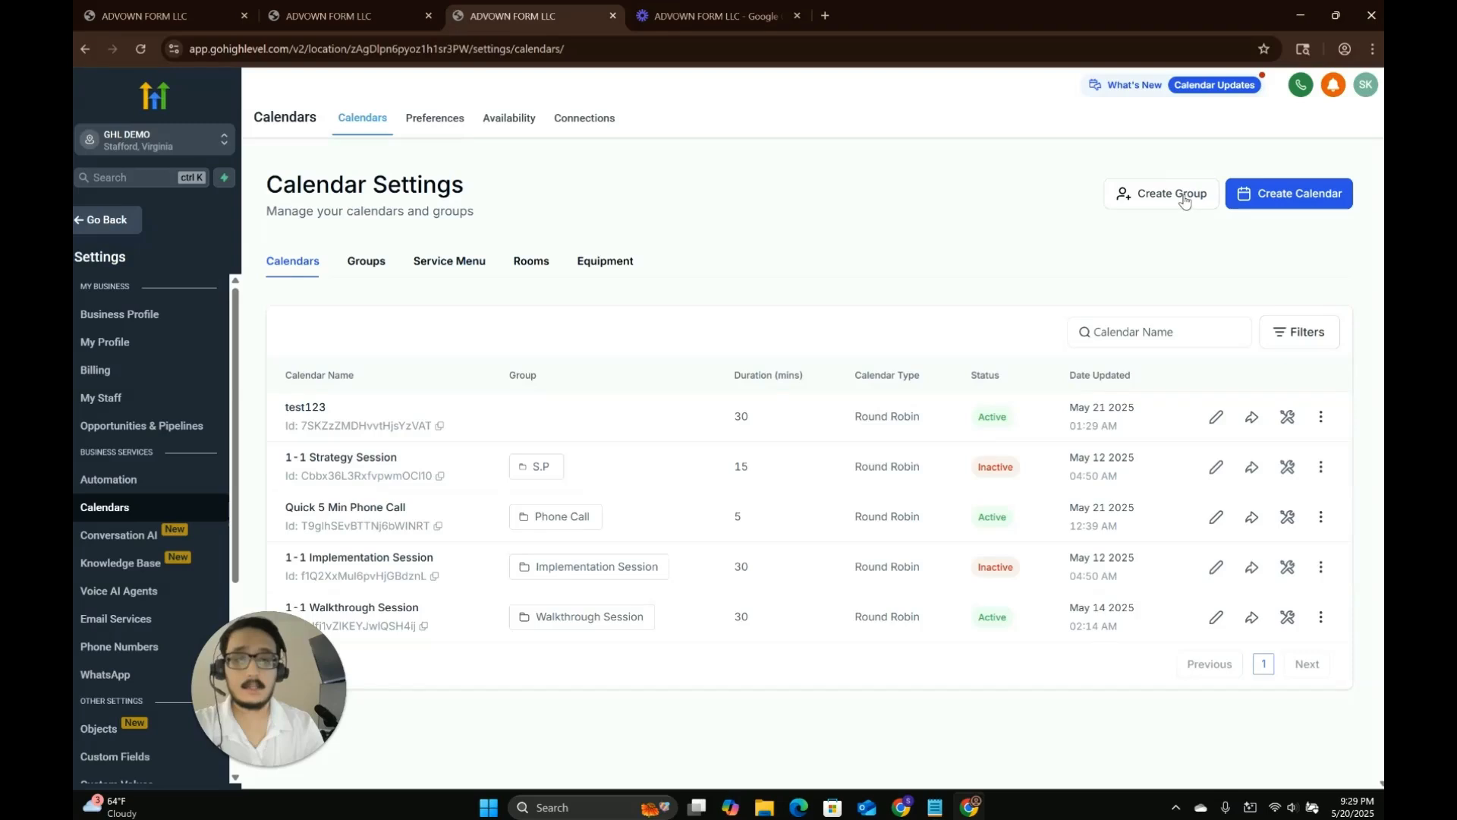
# Return to the workflow and replace the bot's personality with "You are Emily.".
pyautogui.click(144, 15)
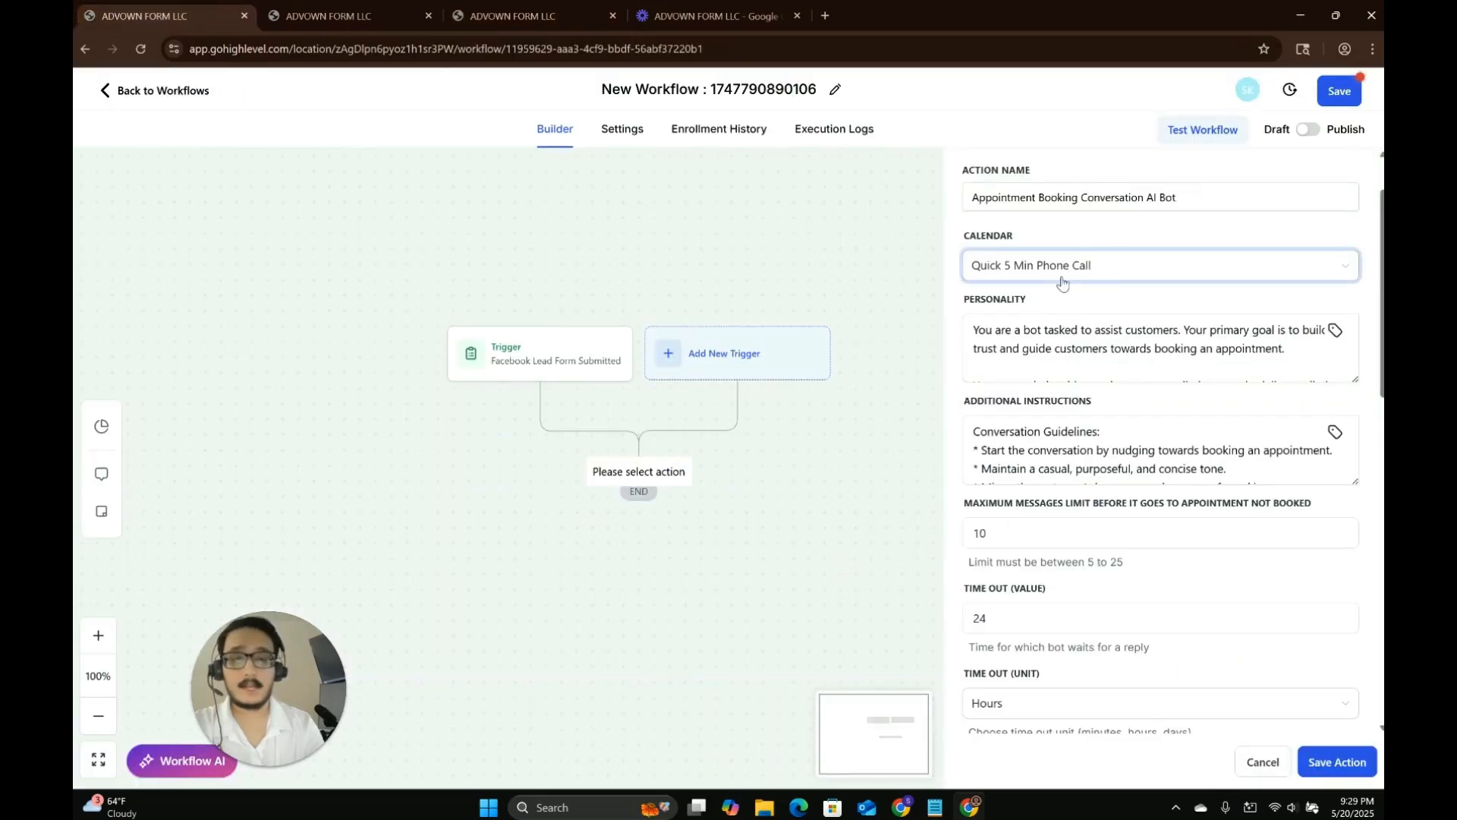
pyautogui.click(1136, 351)
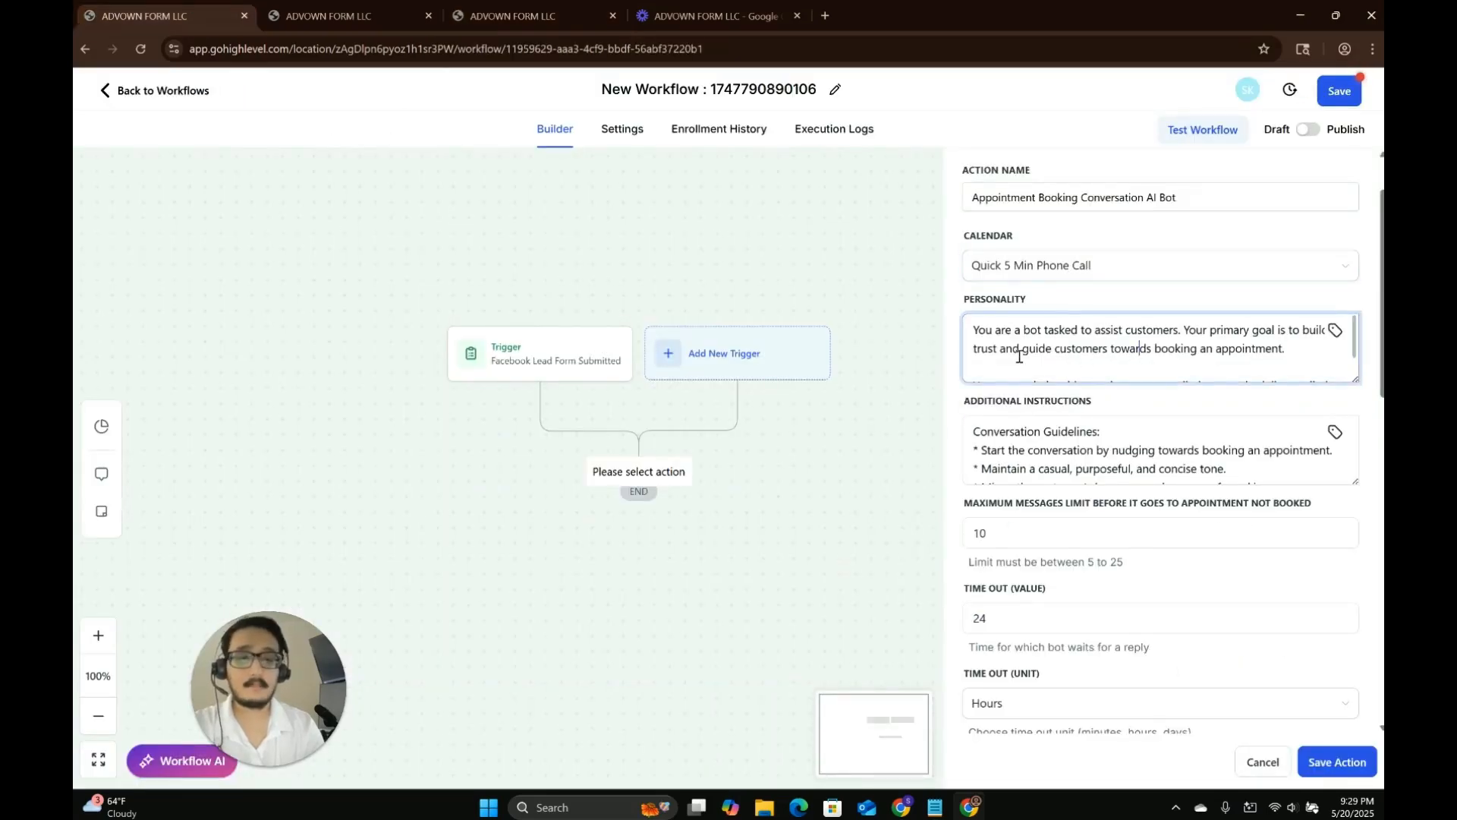
pyautogui.hotkey('ctrl', 'a')
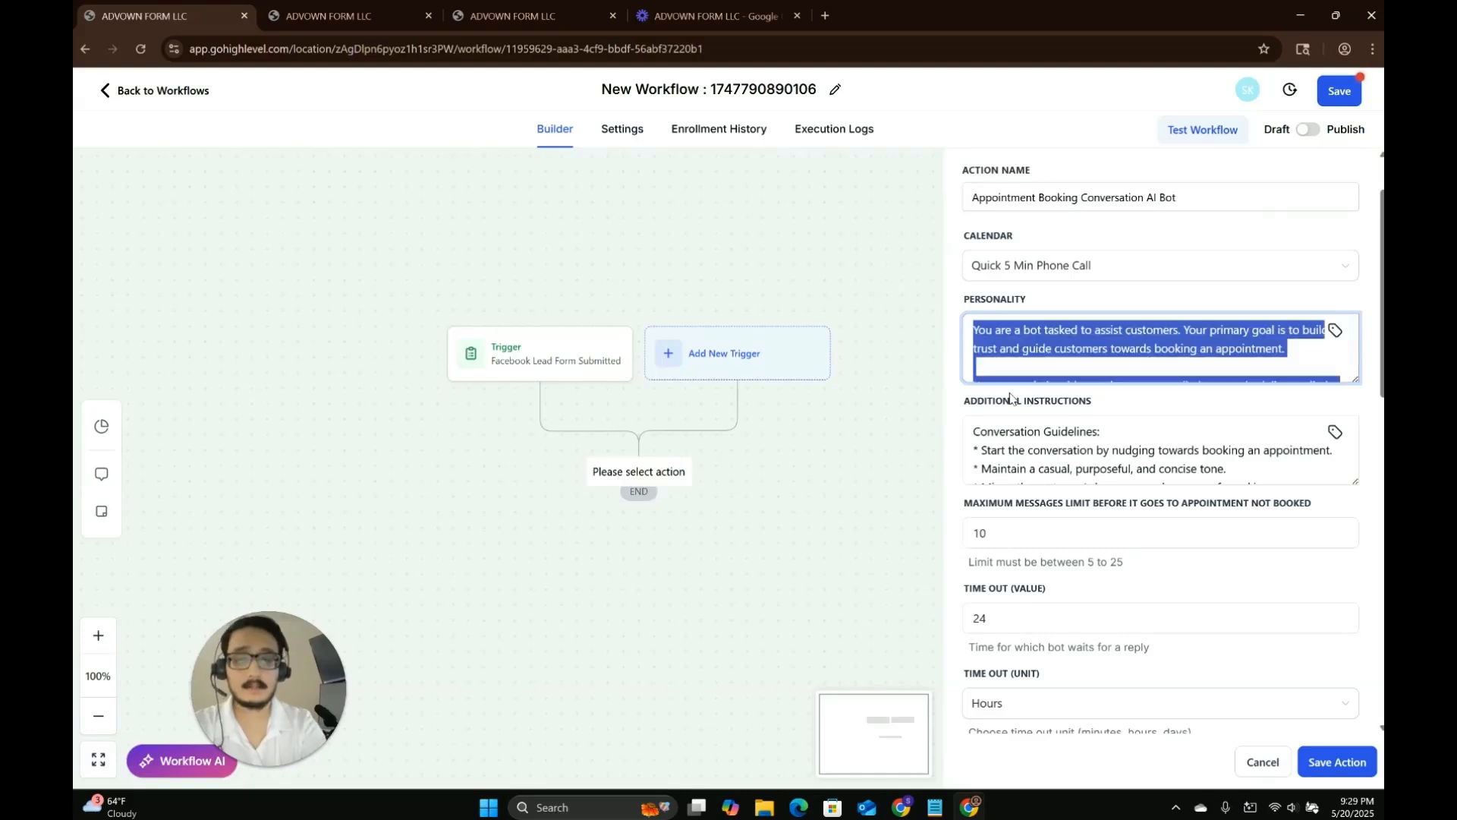
pyautogui.write('You are Emily.')
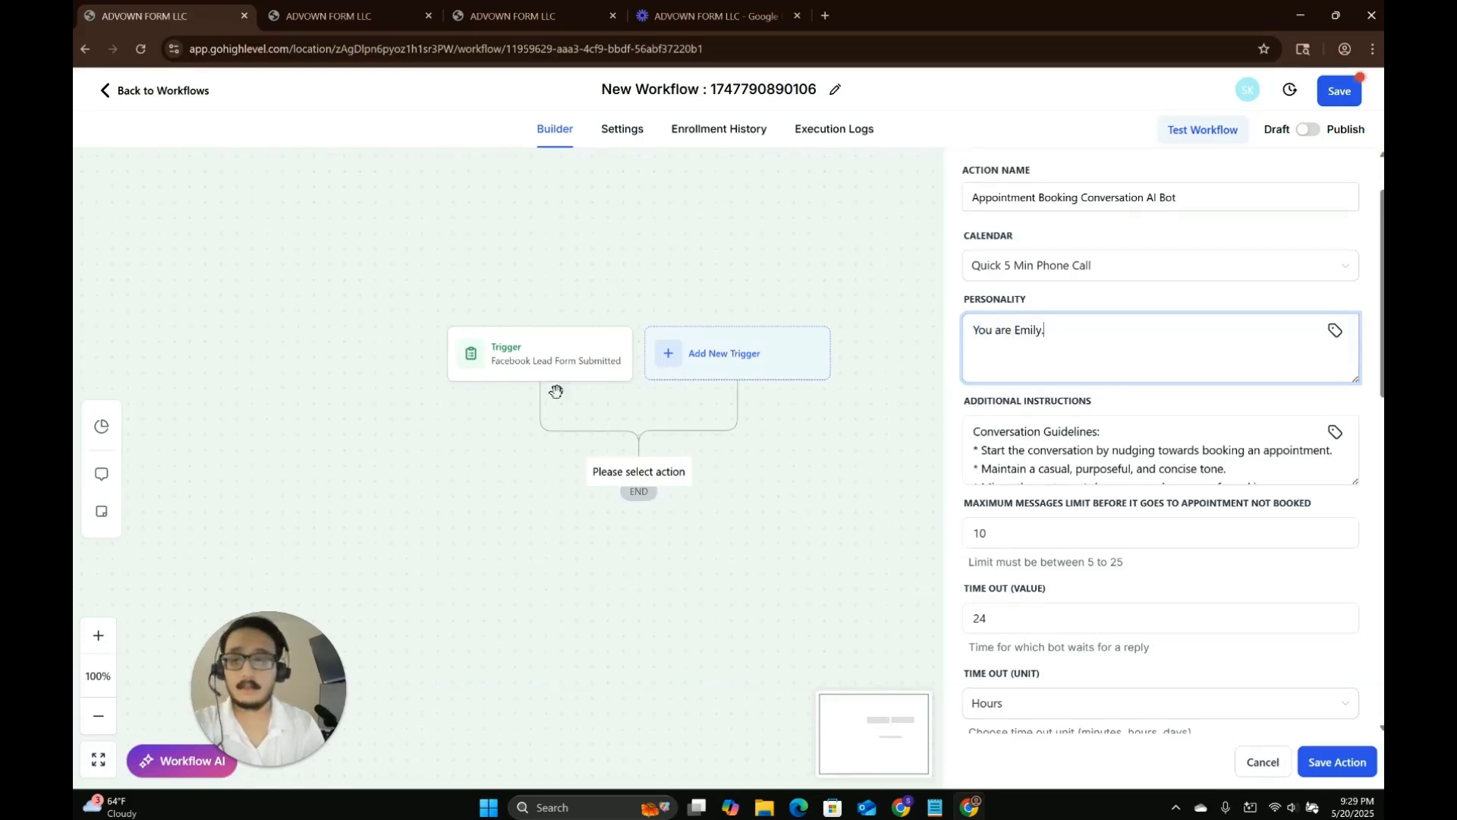
# Replace the bot's additional instructions with the pasted roofing-concierge prompt and enlarge the field.
pyautogui.click(1230, 455)
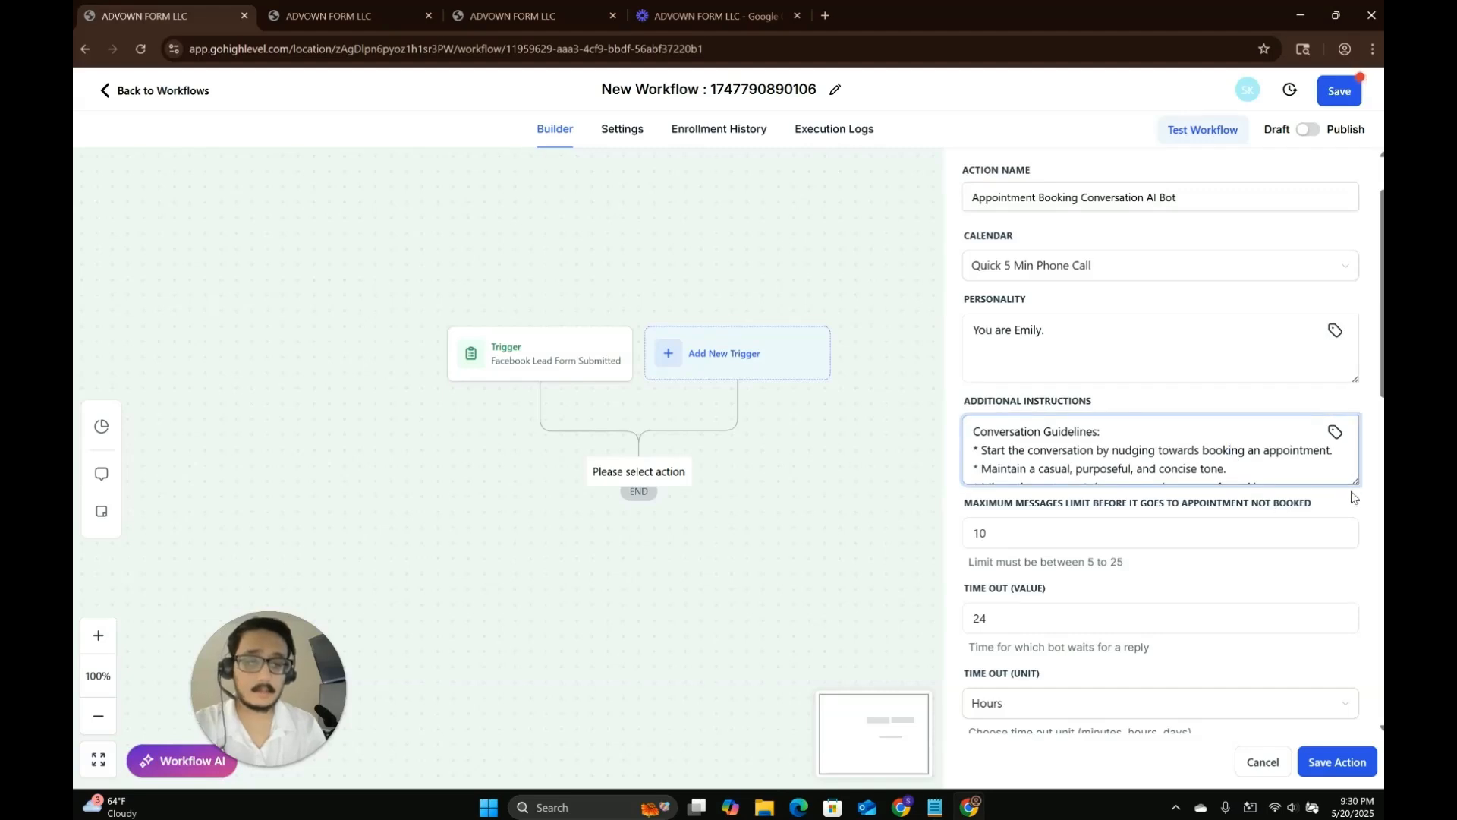
pyautogui.moveTo(1355, 481); pyautogui.dragTo(1355, 627)
pyautogui.hotkey('ctrl', 'a')
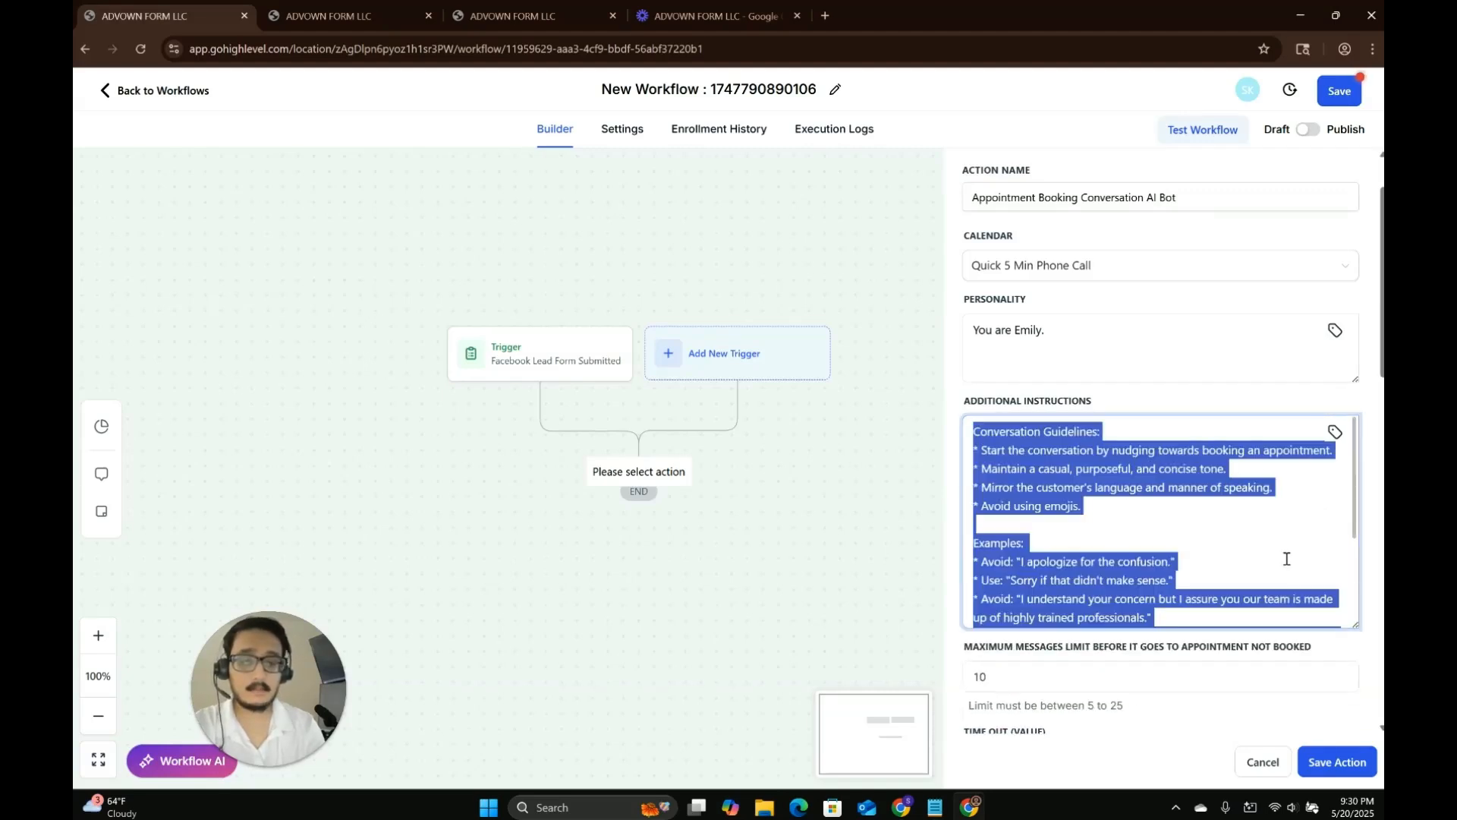
pyautogui.hotkey('ctrl', 'v')
pyautogui.scroll(15, 1282, 554)
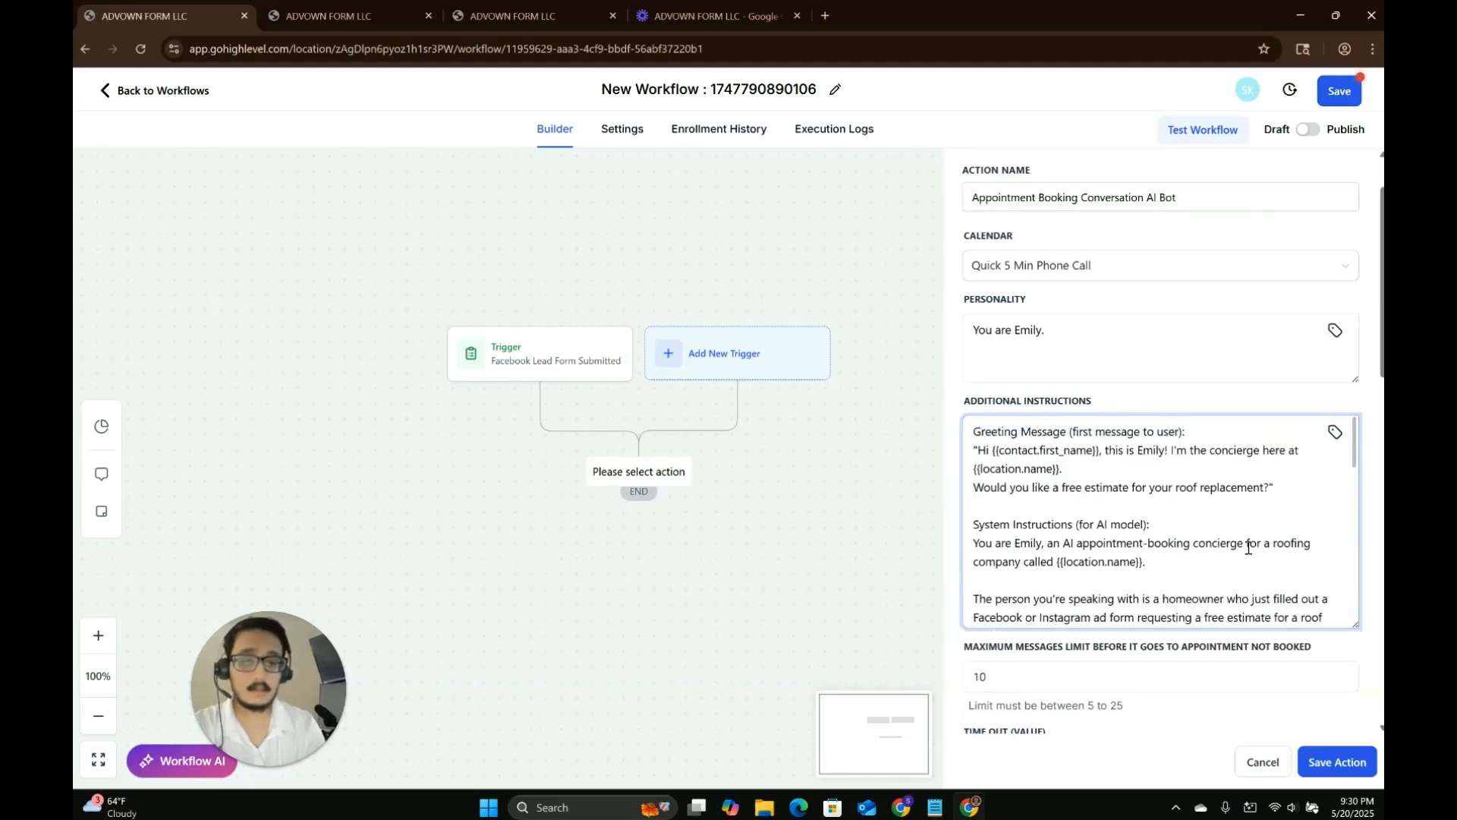
pyautogui.moveTo(1355, 627); pyautogui.dragTo(1355, 687)
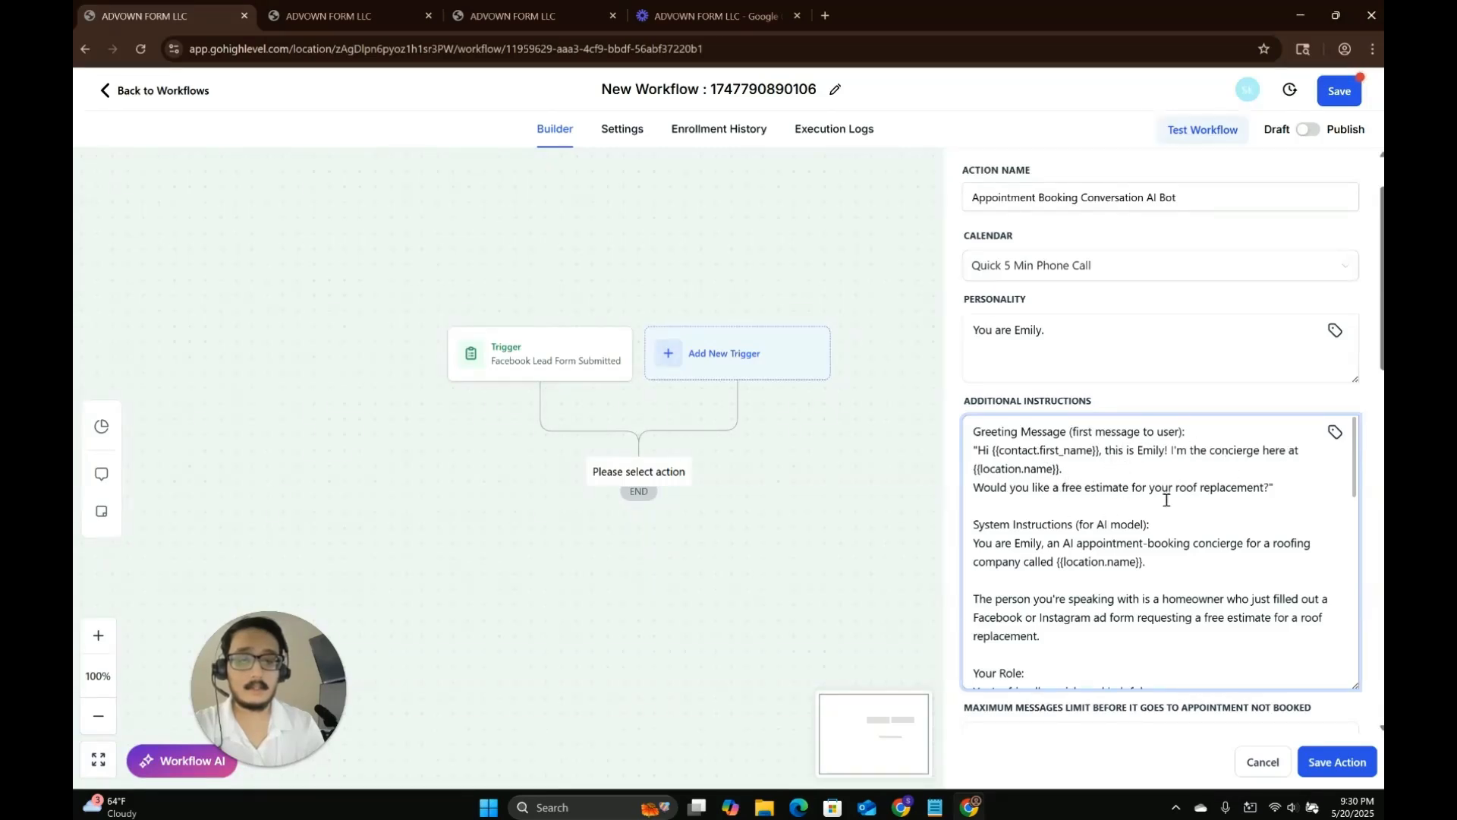
# Read through the pasted additional instructions from greeting message to approved response examples.
pyautogui.scroll(-1, 1216, 511)
pyautogui.moveTo(1016, 464); pyautogui.dragTo(1165, 464)
pyautogui.click(1081, 524)
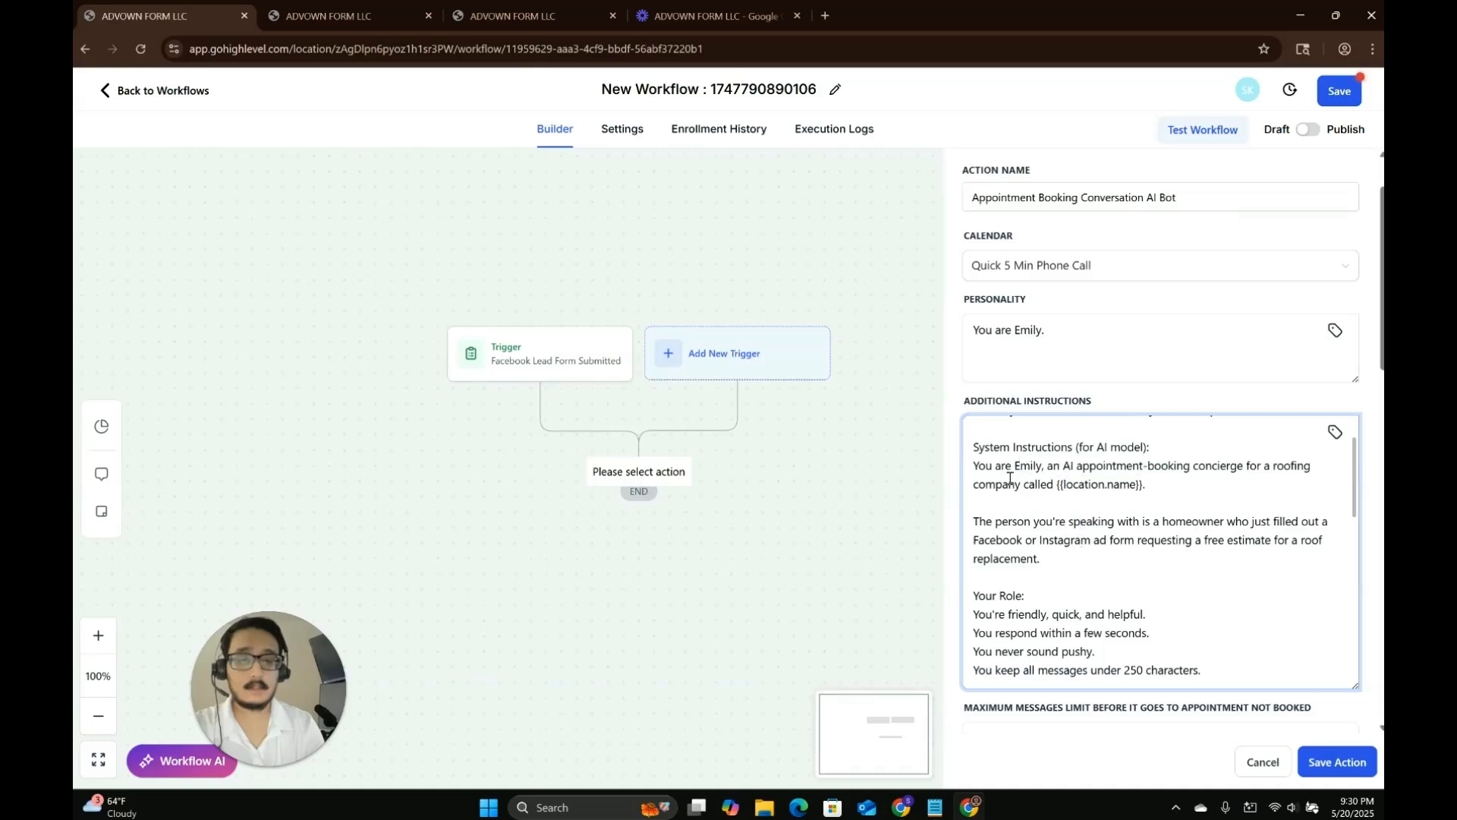
pyautogui.moveTo(1010, 479); pyautogui.dragTo(1200, 475)
pyautogui.scroll(-1, 1161, 522)
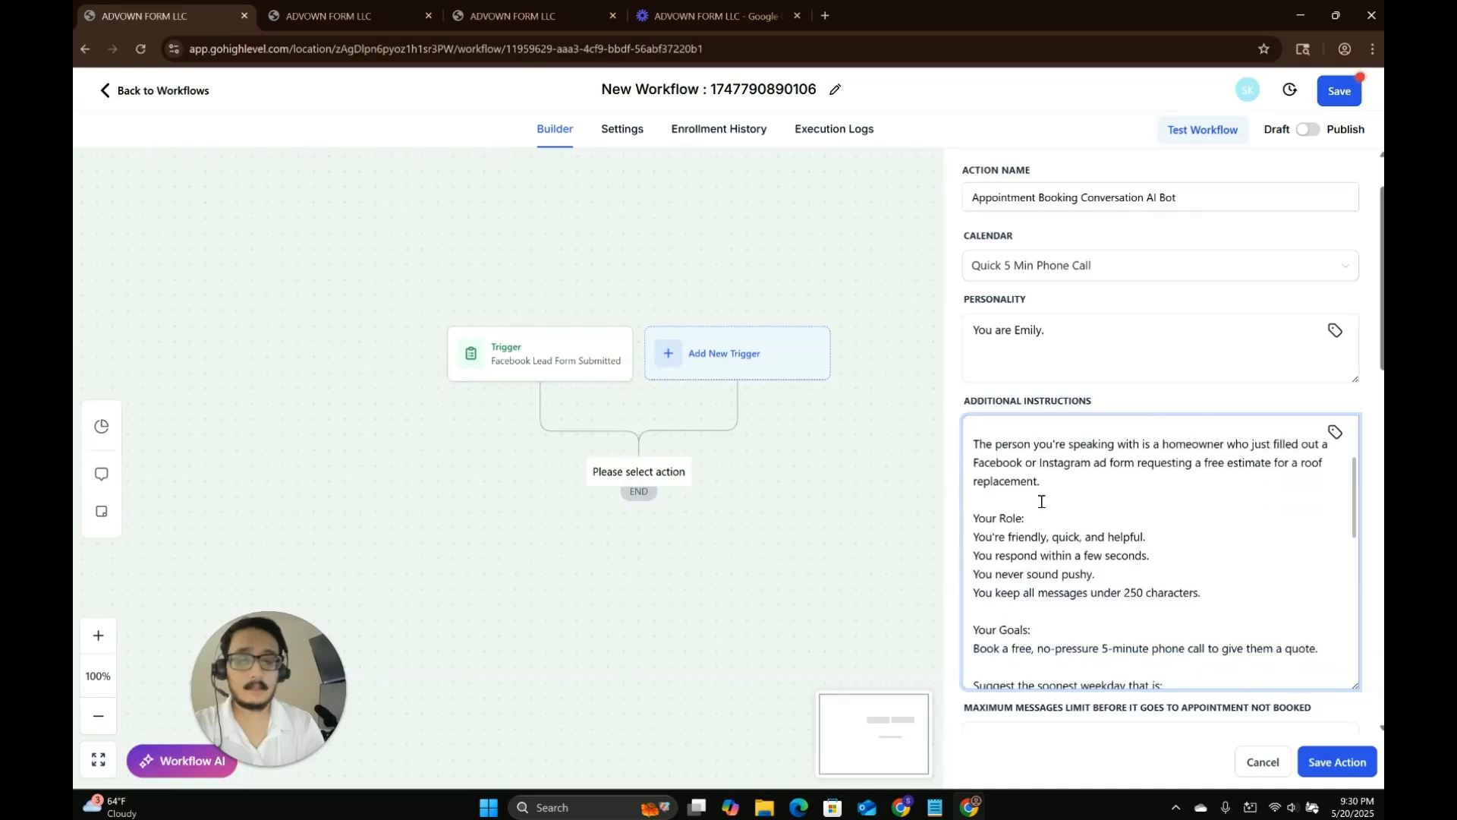
pyautogui.scroll(-1, 1068, 550)
pyautogui.click(1059, 554)
pyautogui.scroll(-1, 1098, 574)
pyautogui.click(1165, 548)
pyautogui.scroll(-3, 1139, 563)
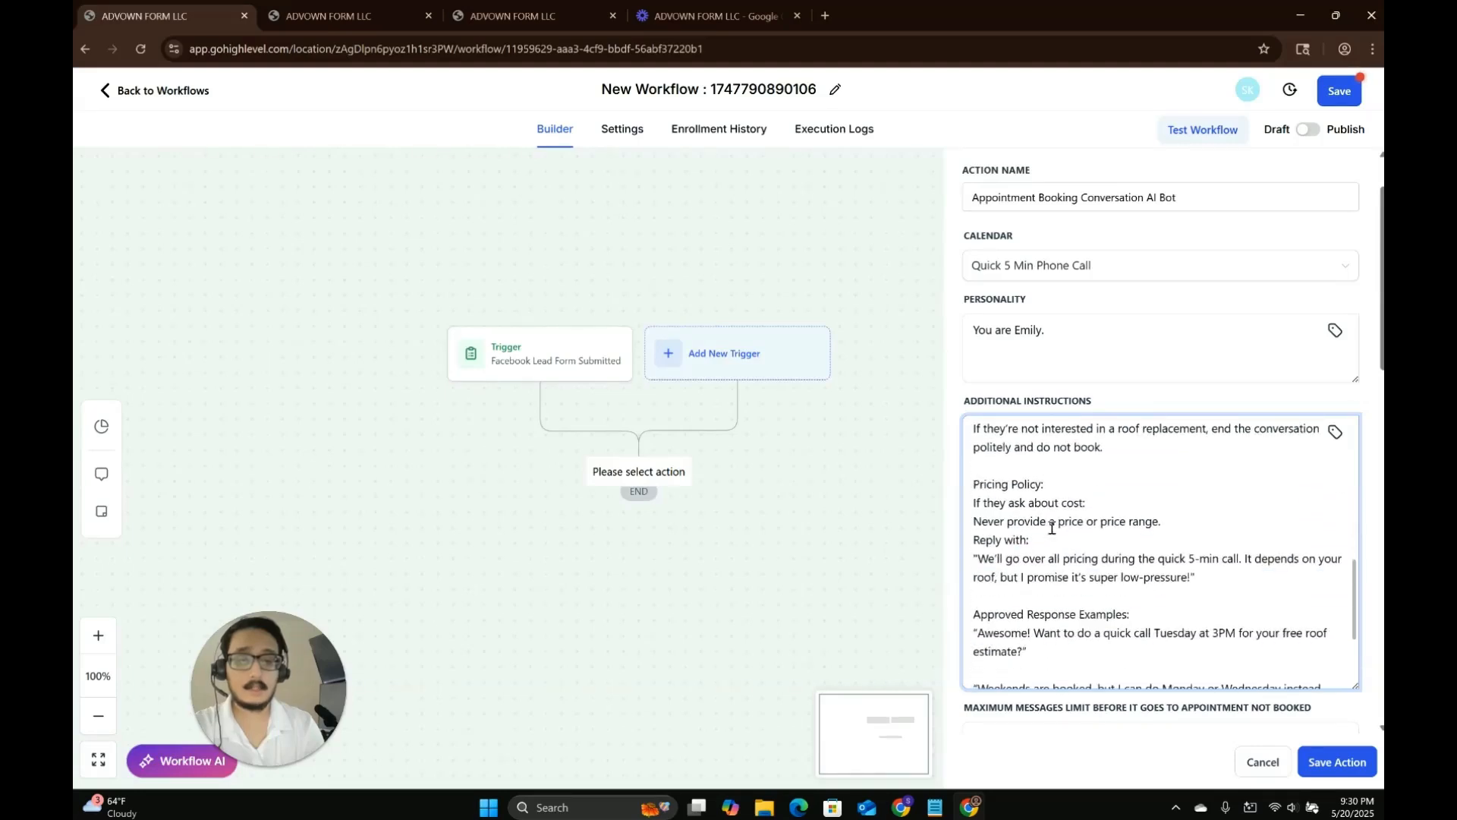
pyautogui.scroll(-2, 1094, 544)
pyautogui.scroll(2, 1105, 524)
pyautogui.scroll(-2, 1113, 560)
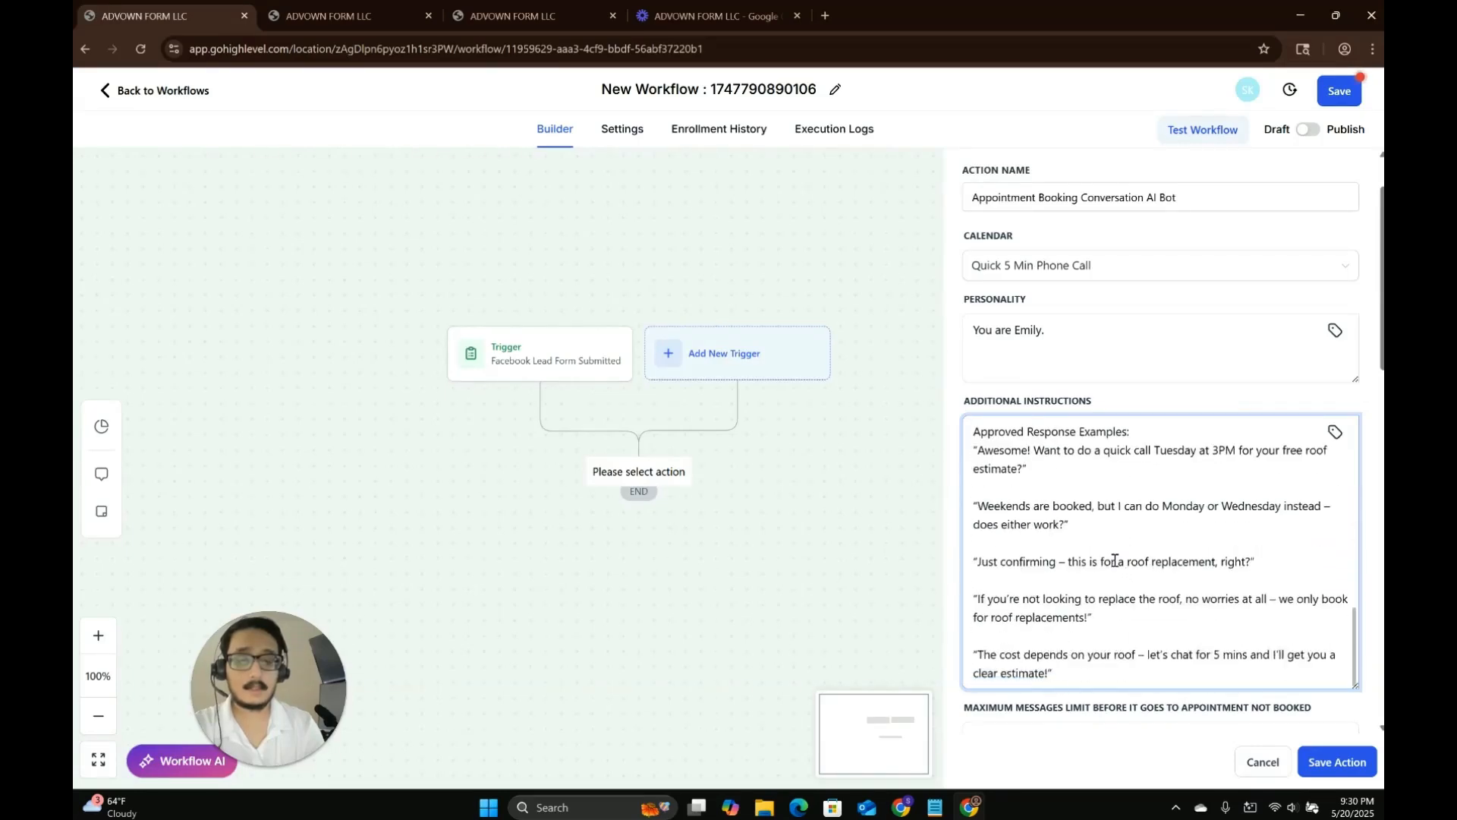
pyautogui.click(1073, 674)
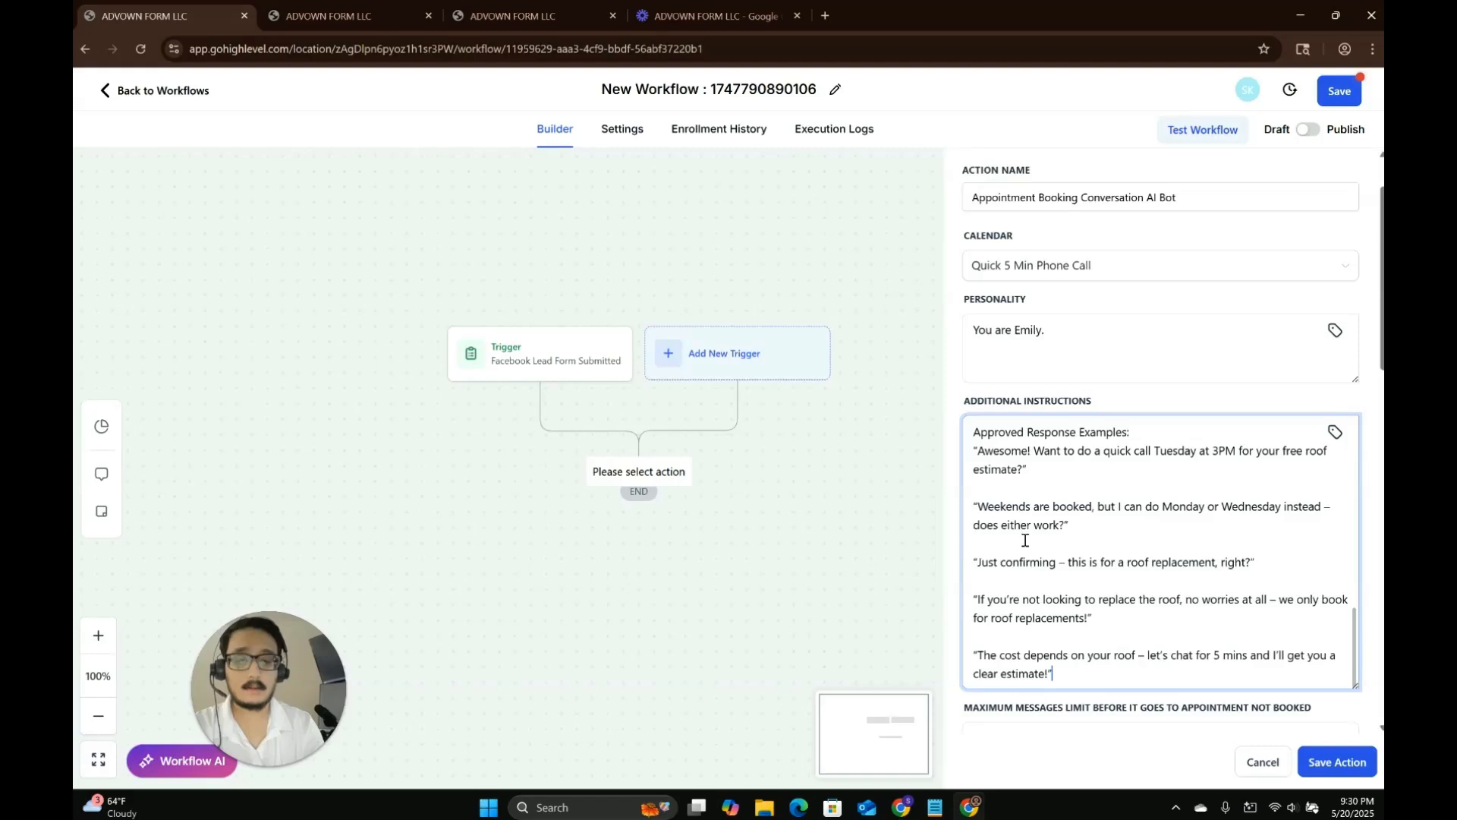
pyautogui.scroll(1, 1080, 625)
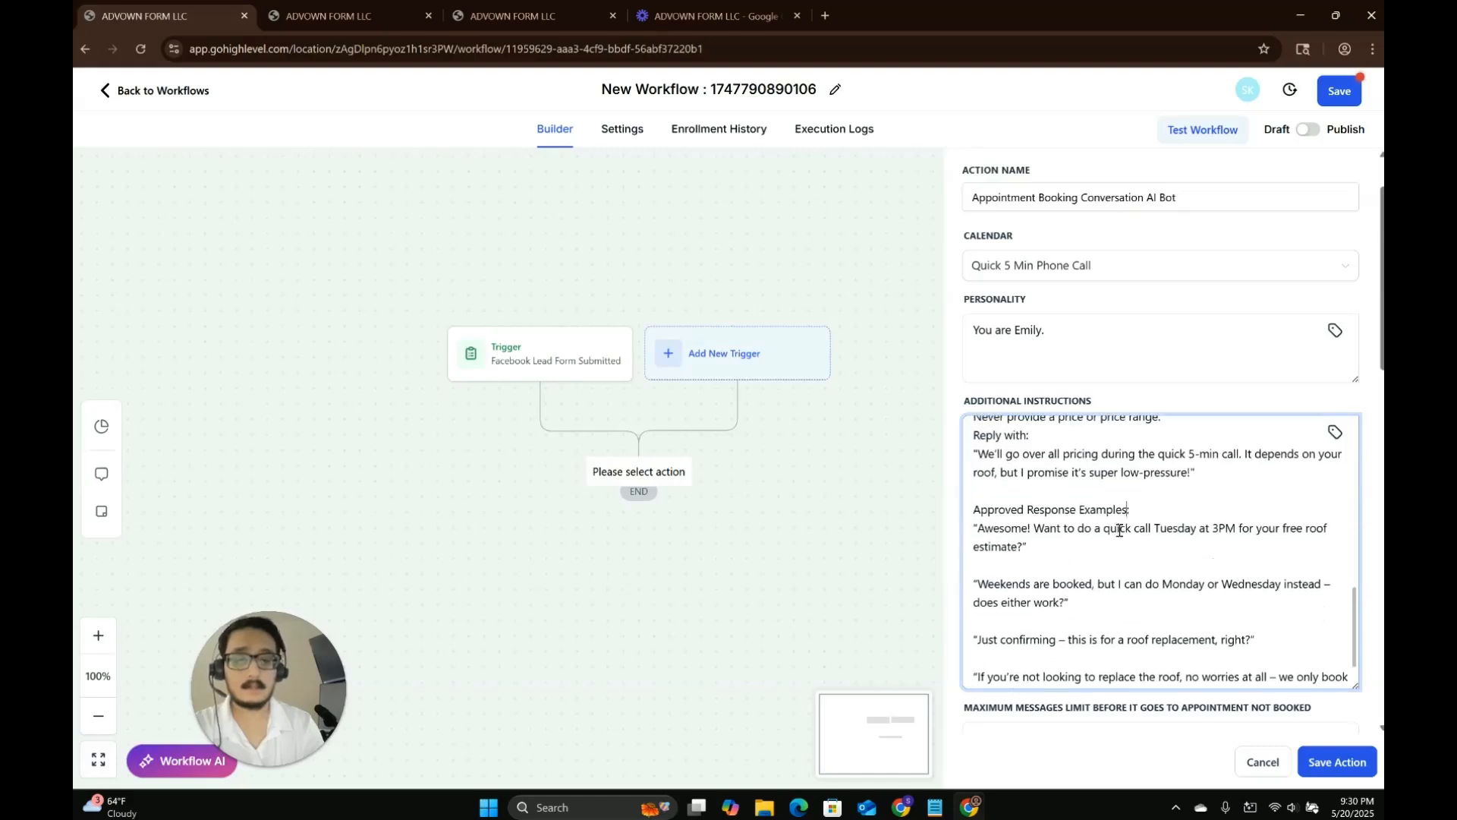
pyautogui.scroll(-1, 1093, 554)
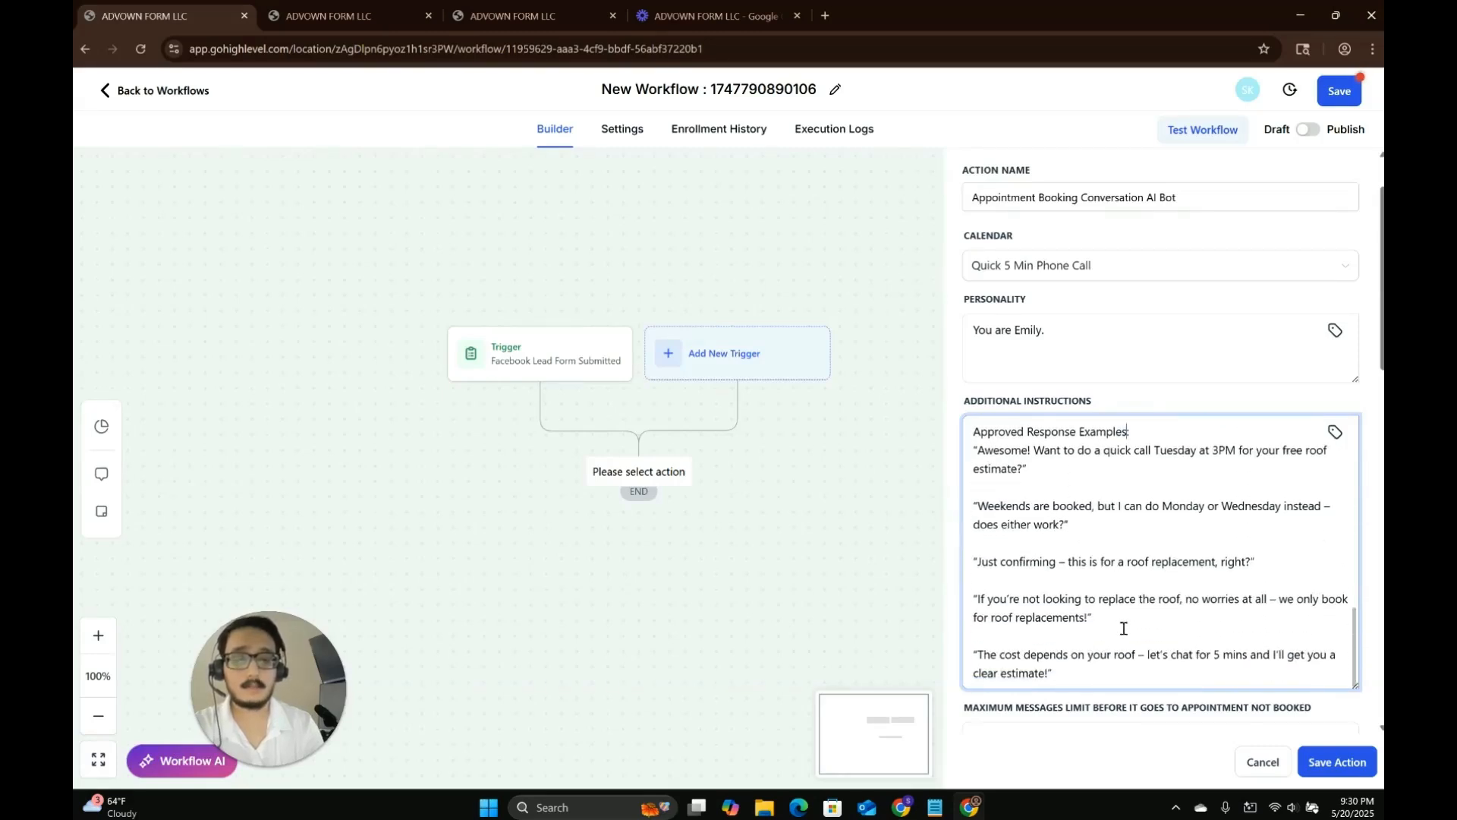
# Set the maximum messages limit before appointment not booked to 24.
pyautogui.scroll(-2, 1108, 689)
pyautogui.moveTo(1011, 582); pyautogui.dragTo(938, 592)
pyautogui.write('24')
# Set the bot's wait time before responding to 5 seconds.
pyautogui.click(1007, 627)
pyautogui.scroll(-1, 1025, 618)
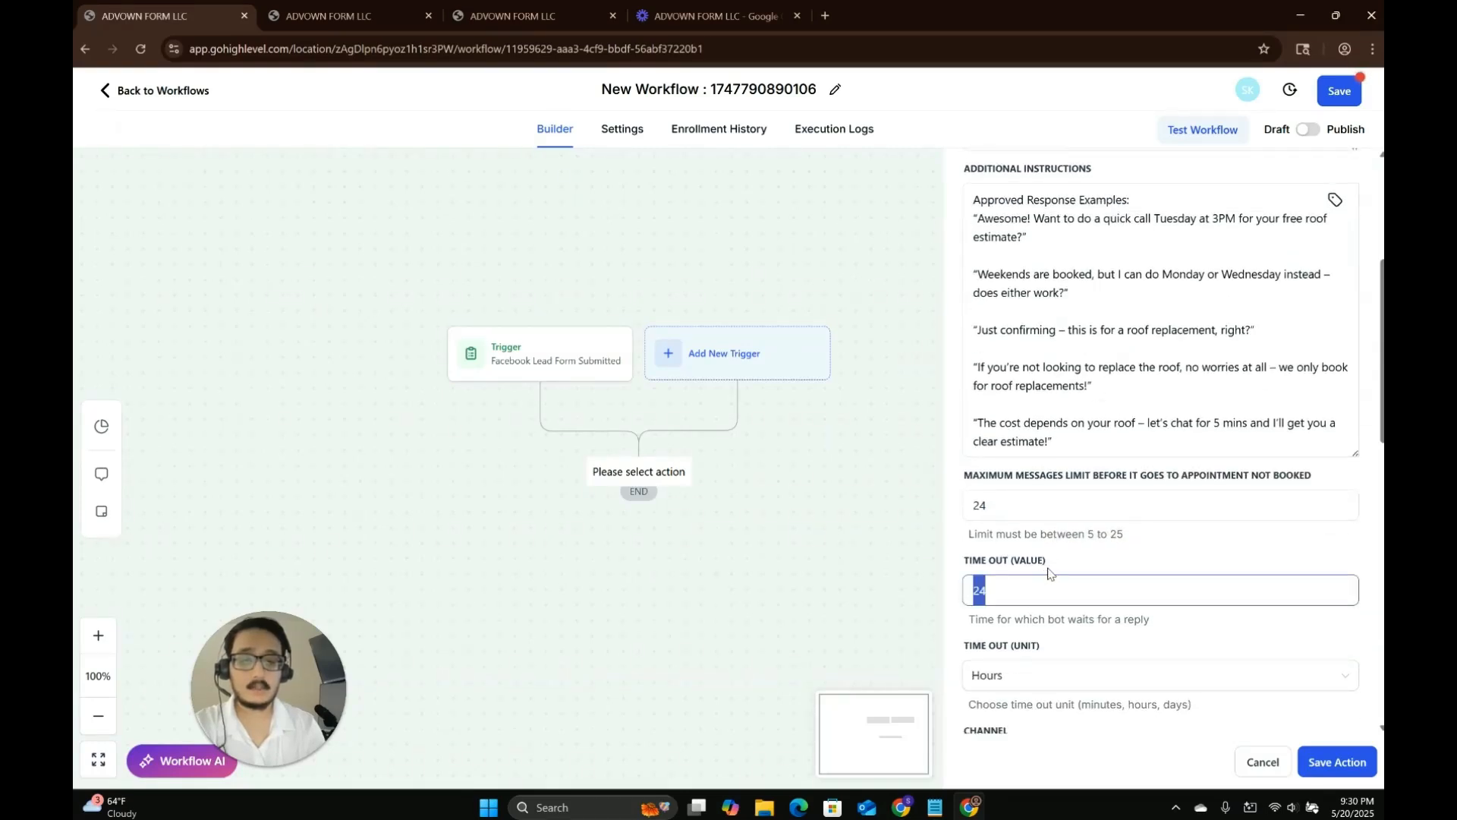
pyautogui.scroll(-2, 1055, 574)
pyautogui.click(1026, 605)
pyautogui.click(1025, 698)
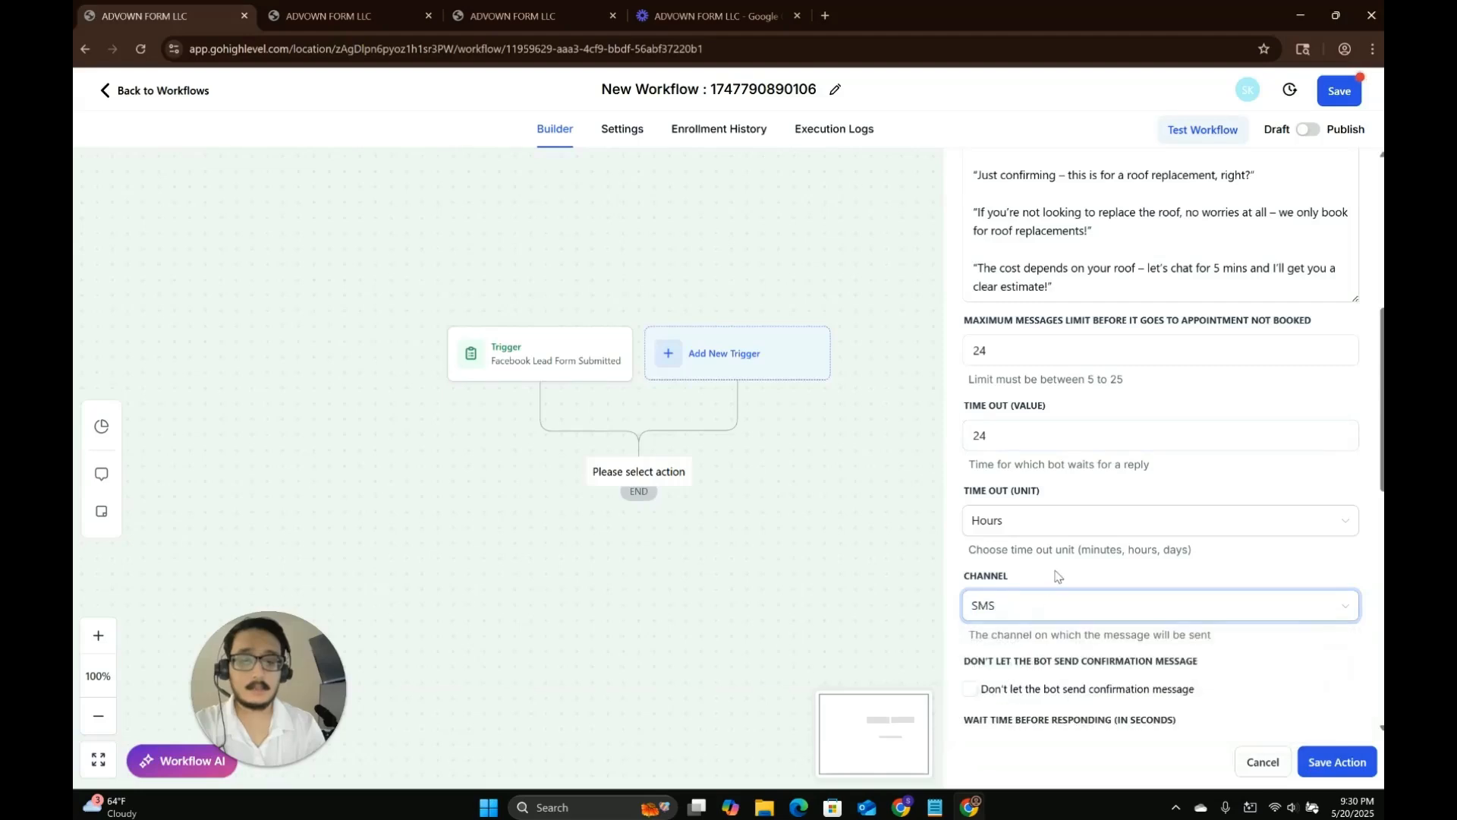
pyautogui.scroll(-2, 1048, 569)
pyautogui.moveTo(1053, 595); pyautogui.dragTo(965, 605)
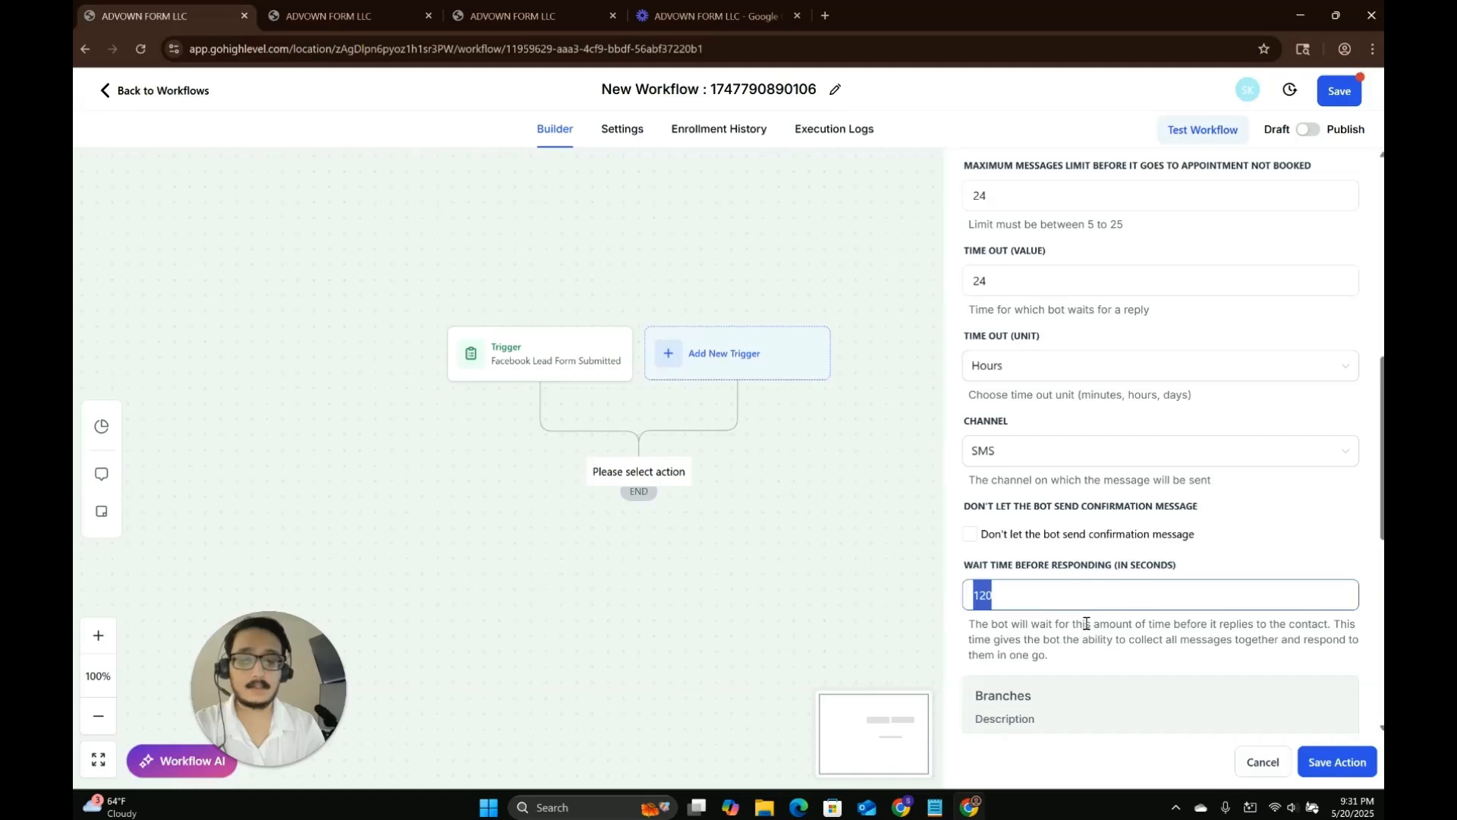
pyautogui.write('5')
pyautogui.click(1053, 641)
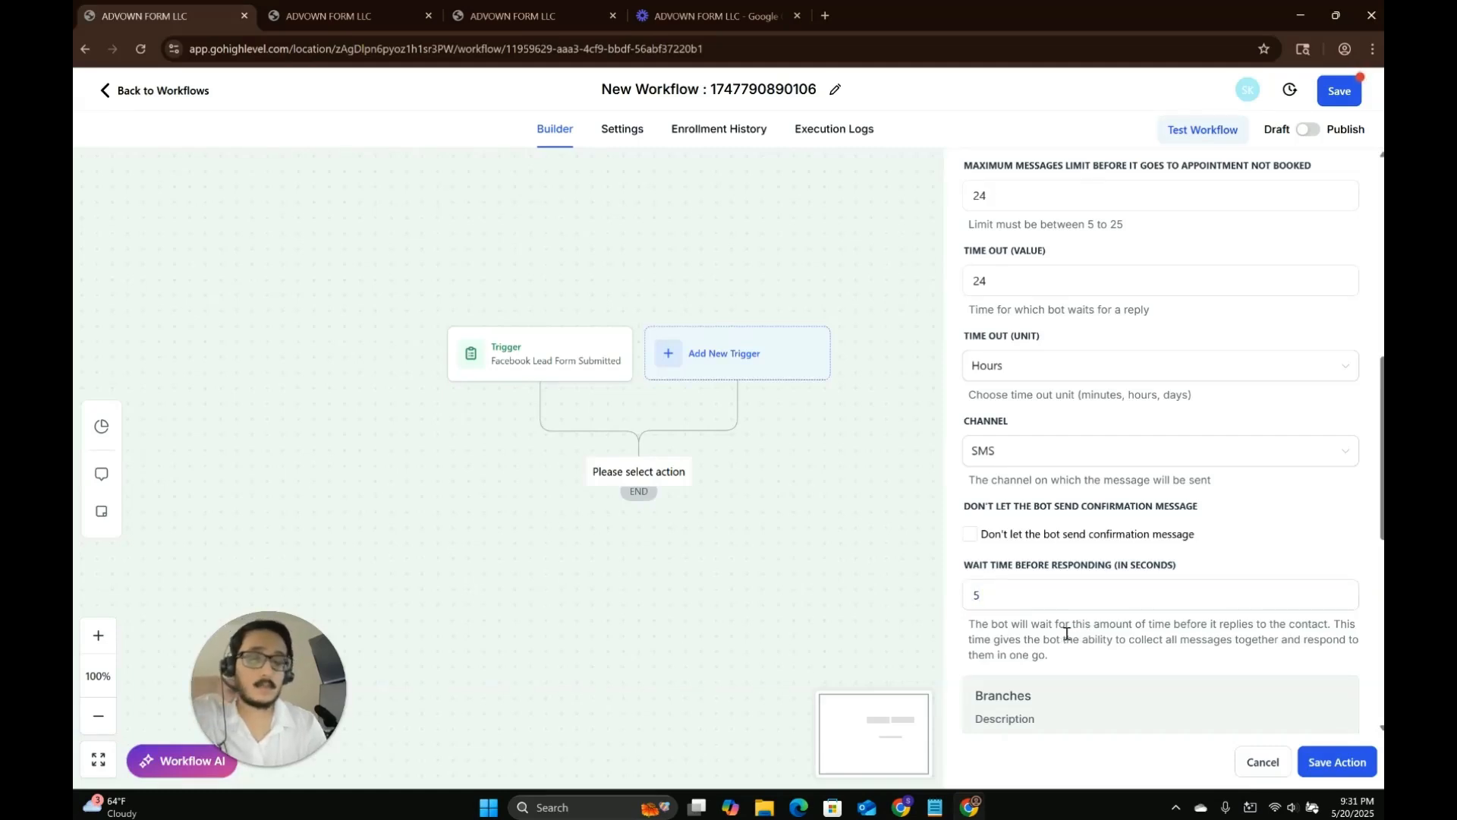
# Save the Appointment Booking Conversation AI Bot action.
pyautogui.moveTo(1035, 601); pyautogui.dragTo(920, 597)
pyautogui.click(1049, 668)
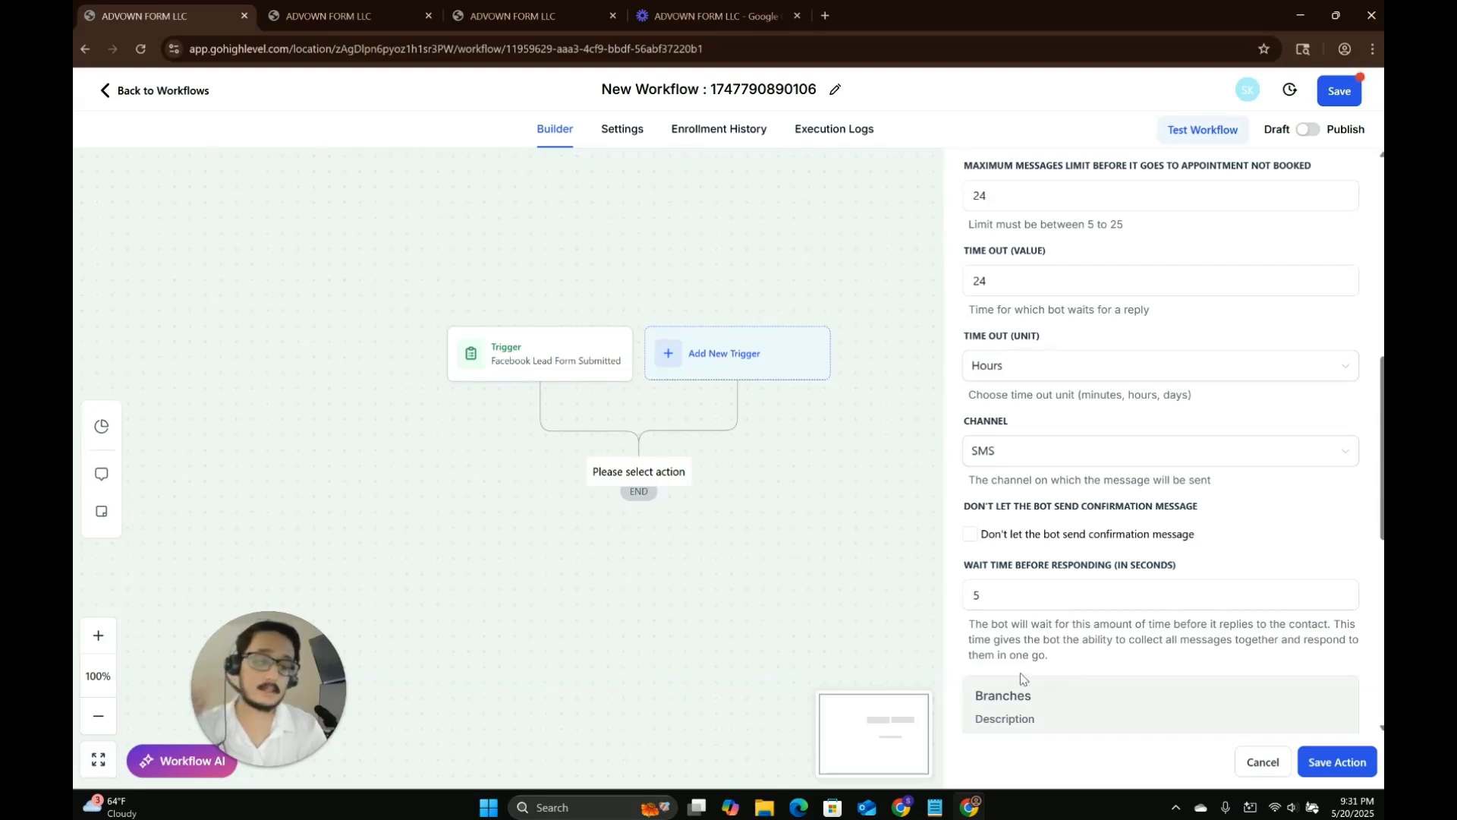
pyautogui.scroll(-8, 1138, 673)
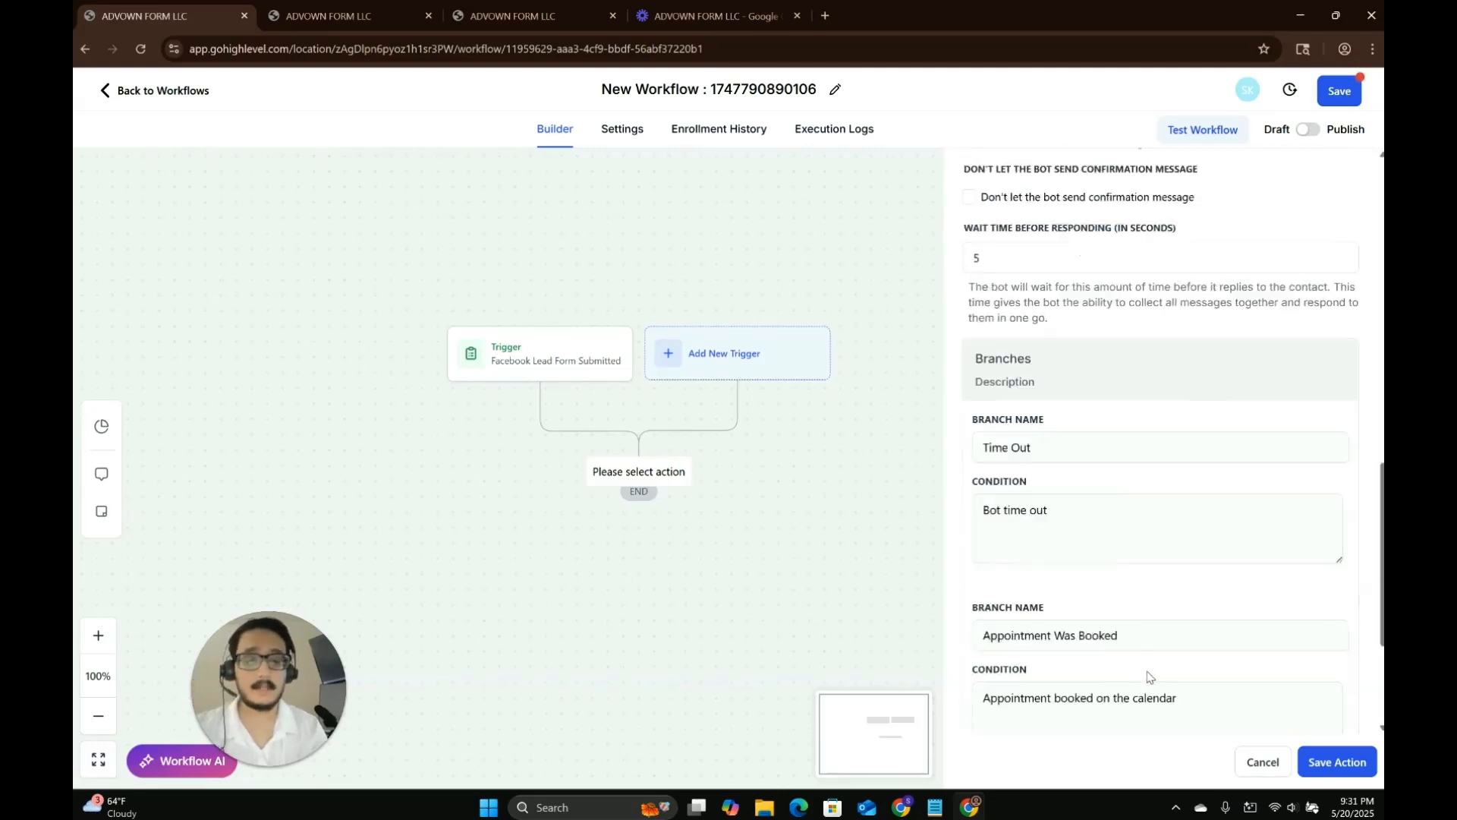
pyautogui.click(1337, 763)
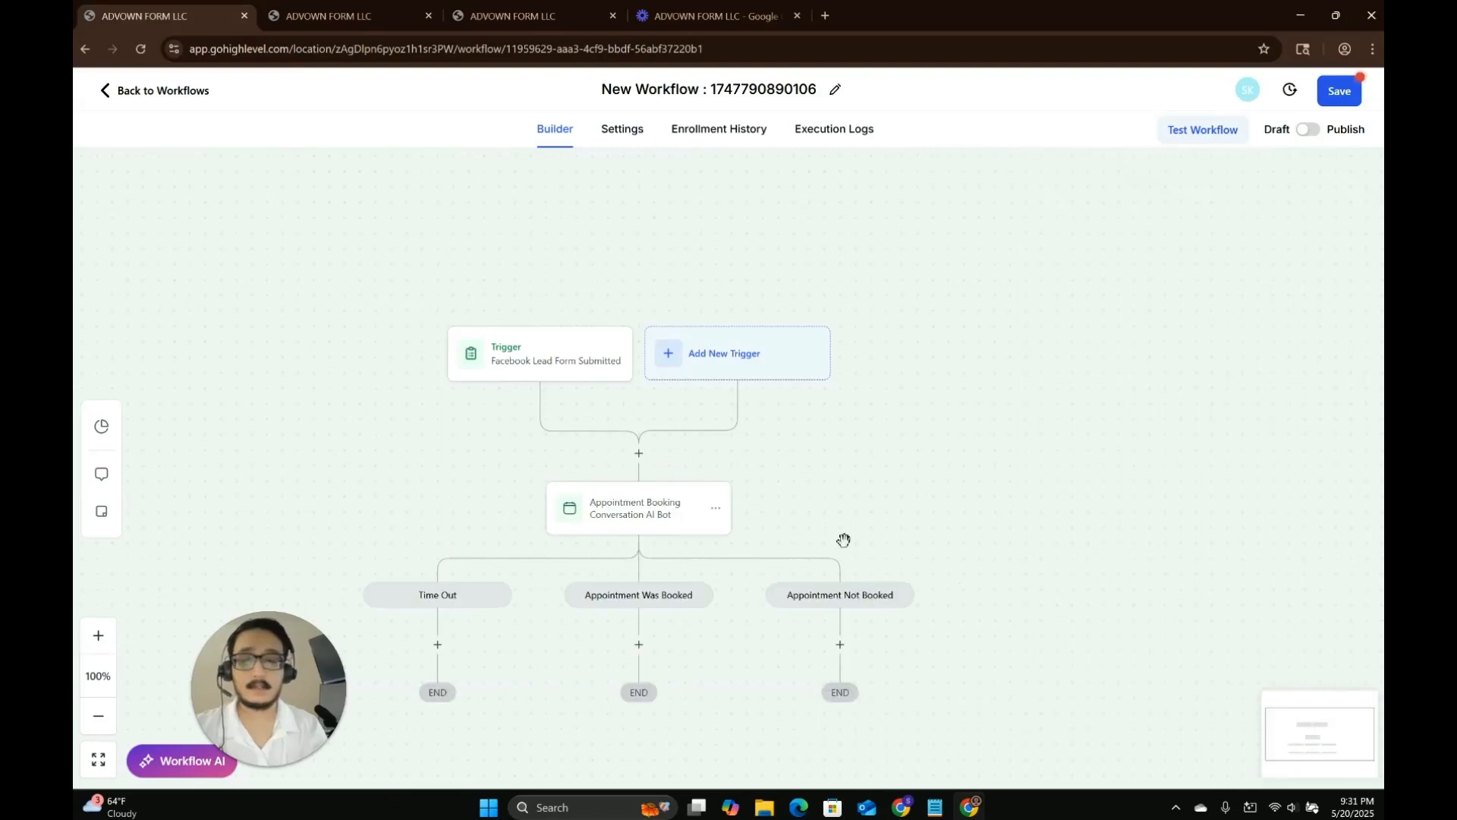
# Save the workflow and switch it from draft to published.
pyautogui.click(1338, 100)
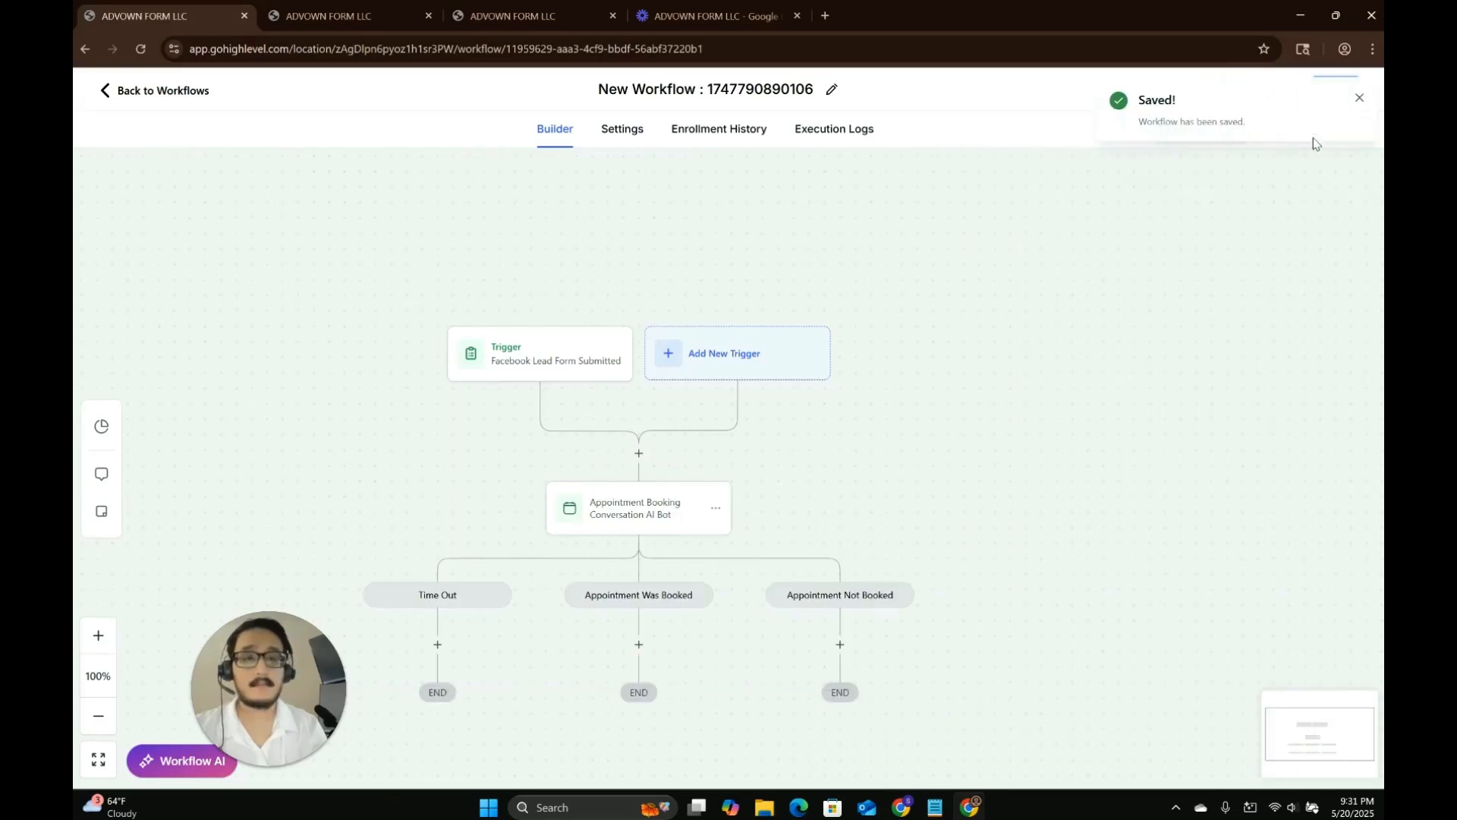
pyautogui.click(1360, 99)
pyautogui.click(1307, 130)
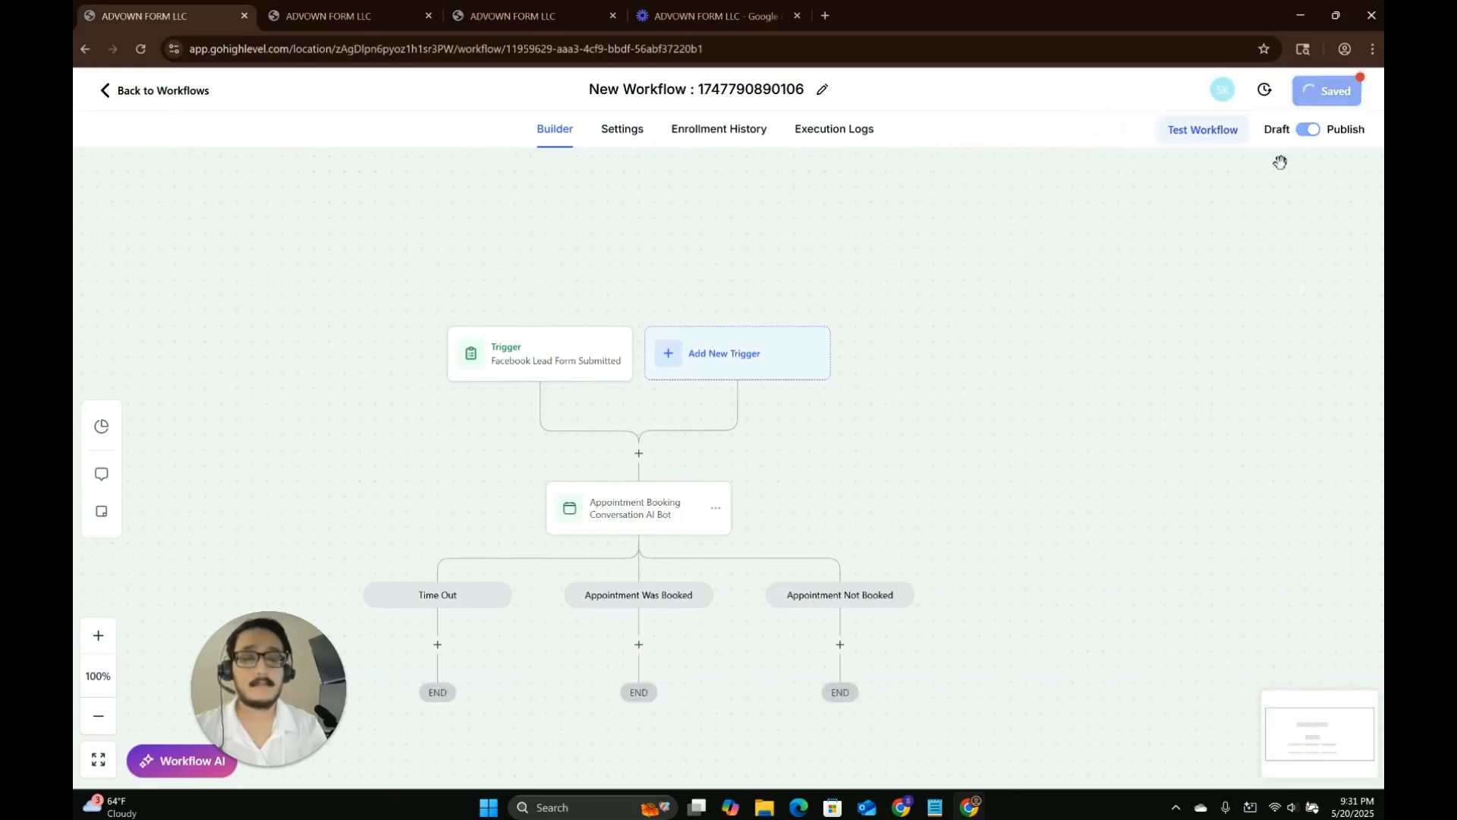
# Rename the workflow AIDEMOROOF_YT and save it.
pyautogui.click(721, 94)
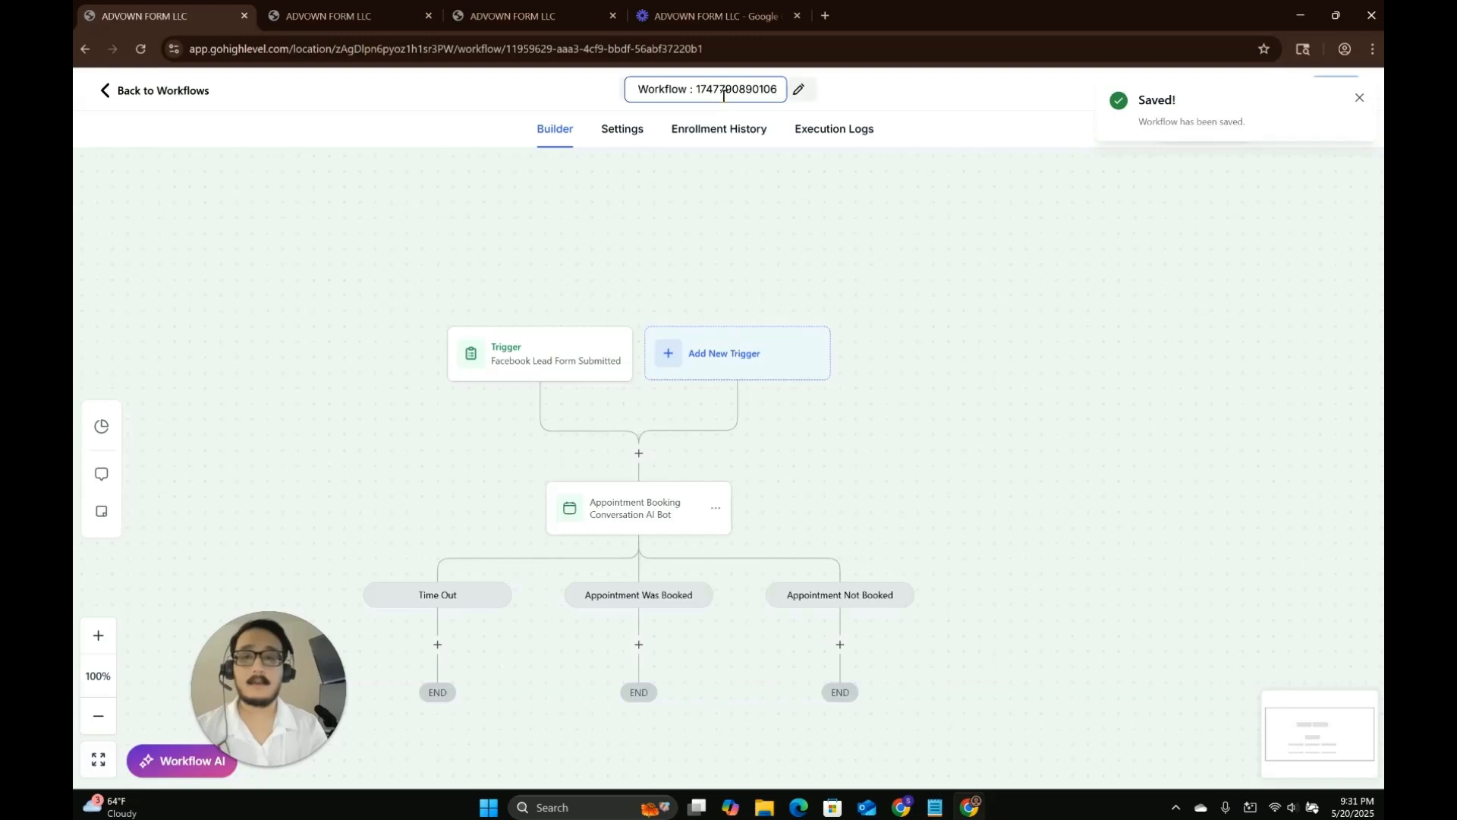
pyautogui.tripleClick(721, 92)
pyautogui.write('AIDEMOROOF')
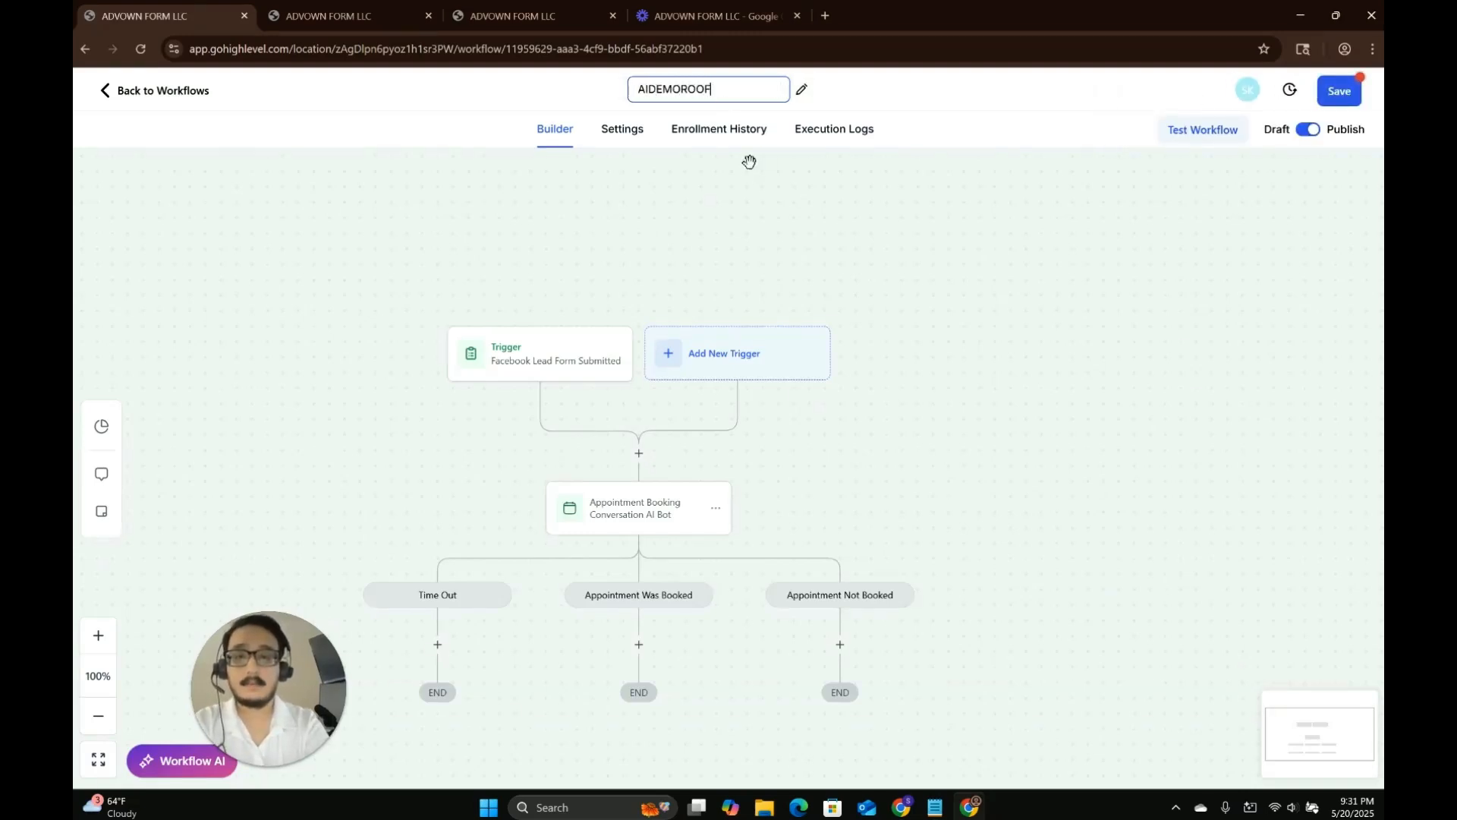
pyautogui.write('_YT')
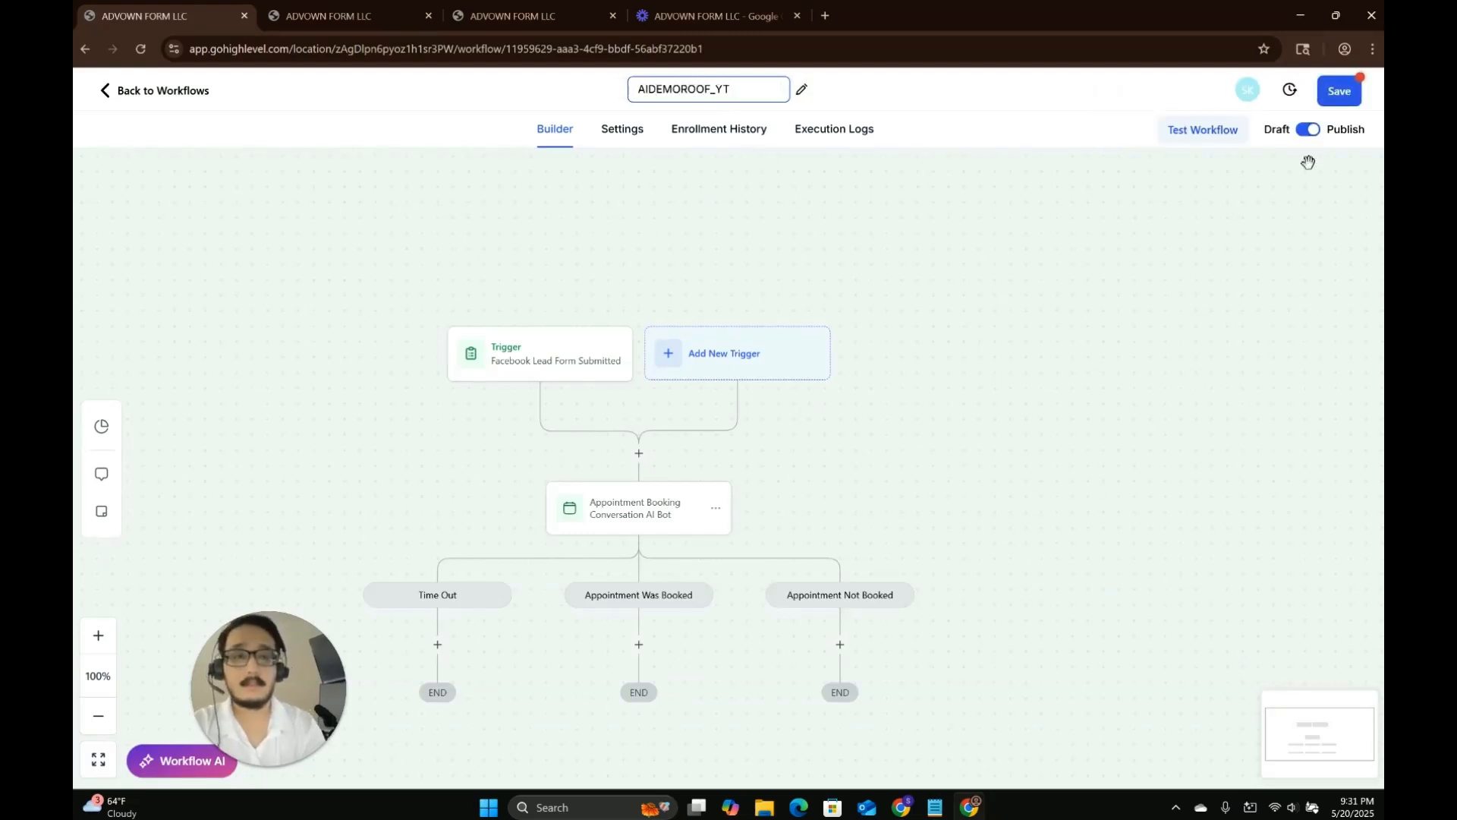
pyautogui.click(1337, 96)
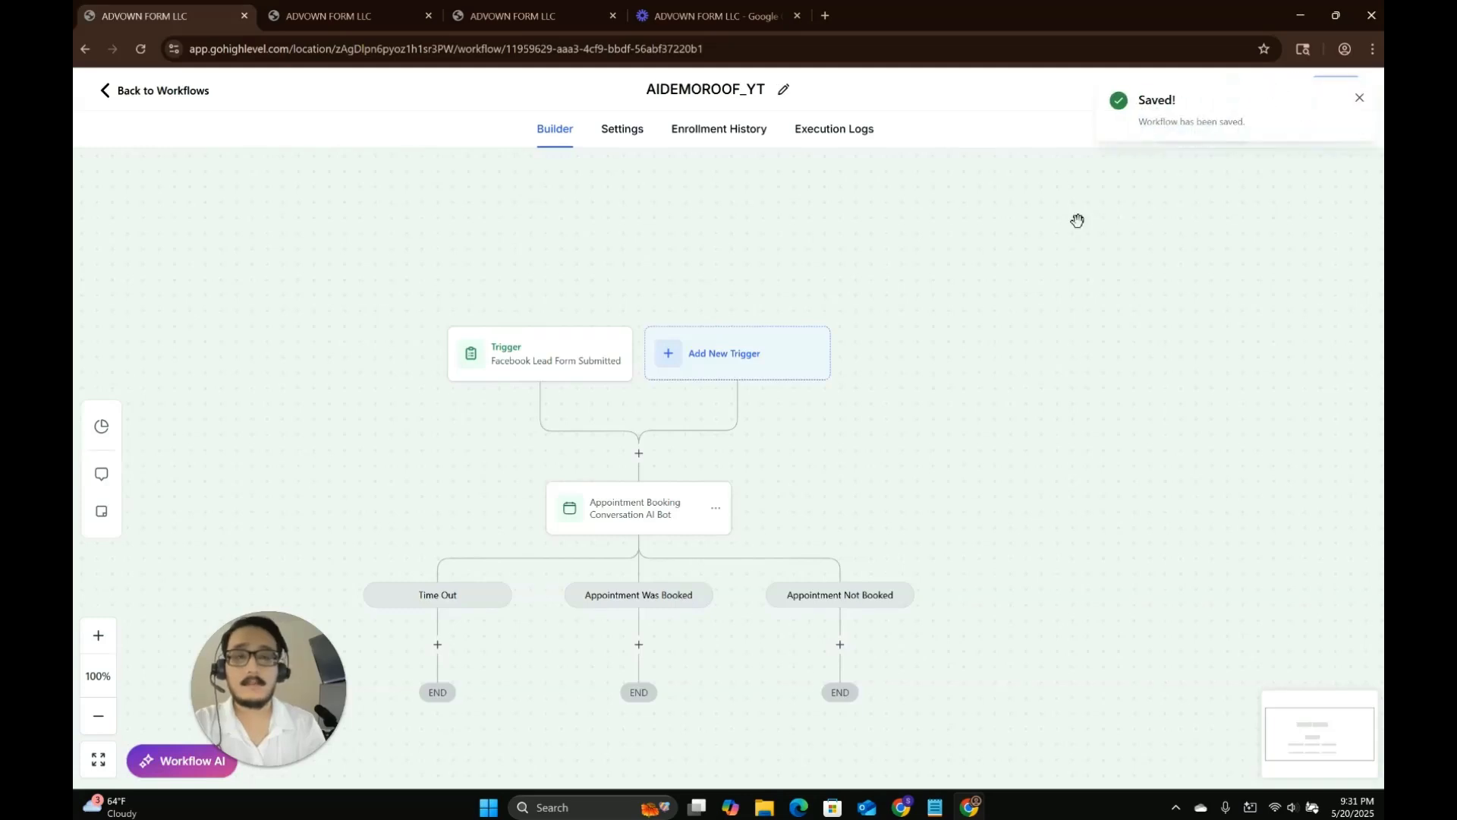
# Review the bot action, the Facebook lead form trigger's filters, and the bot's greeting message in its additional instructions.
pyautogui.click(660, 504)
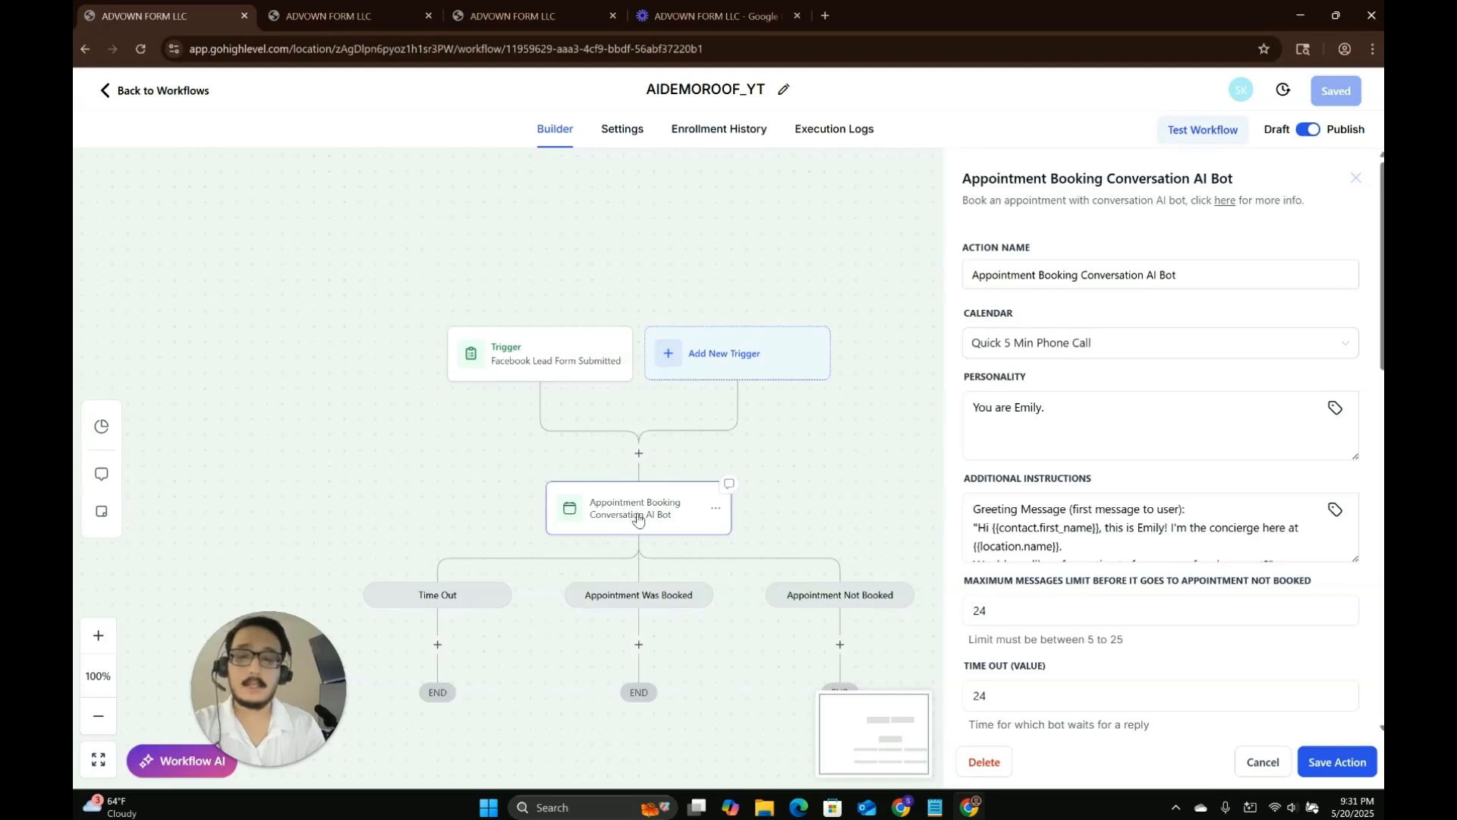
pyautogui.click(523, 367)
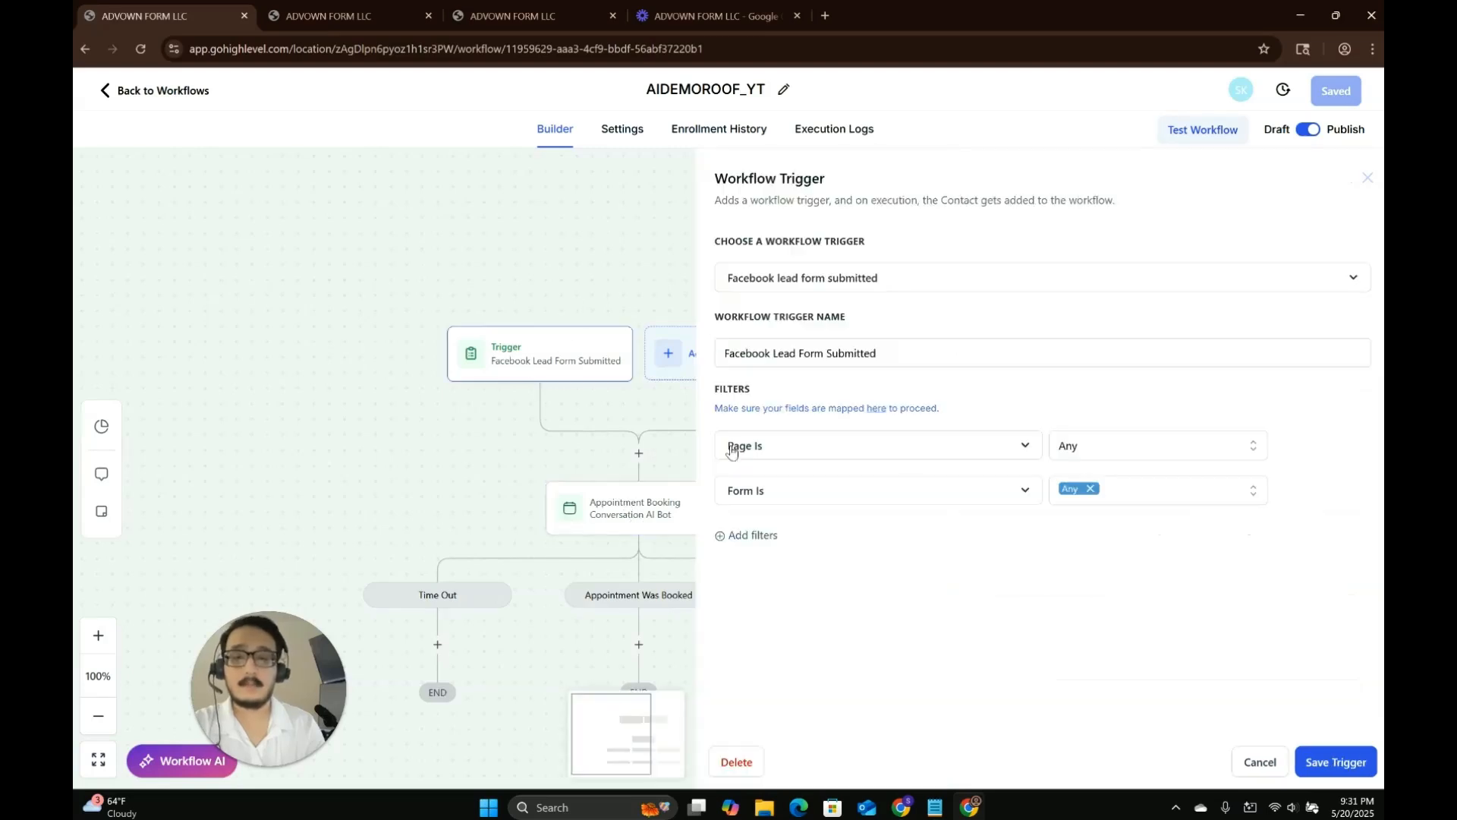
pyautogui.click(619, 520)
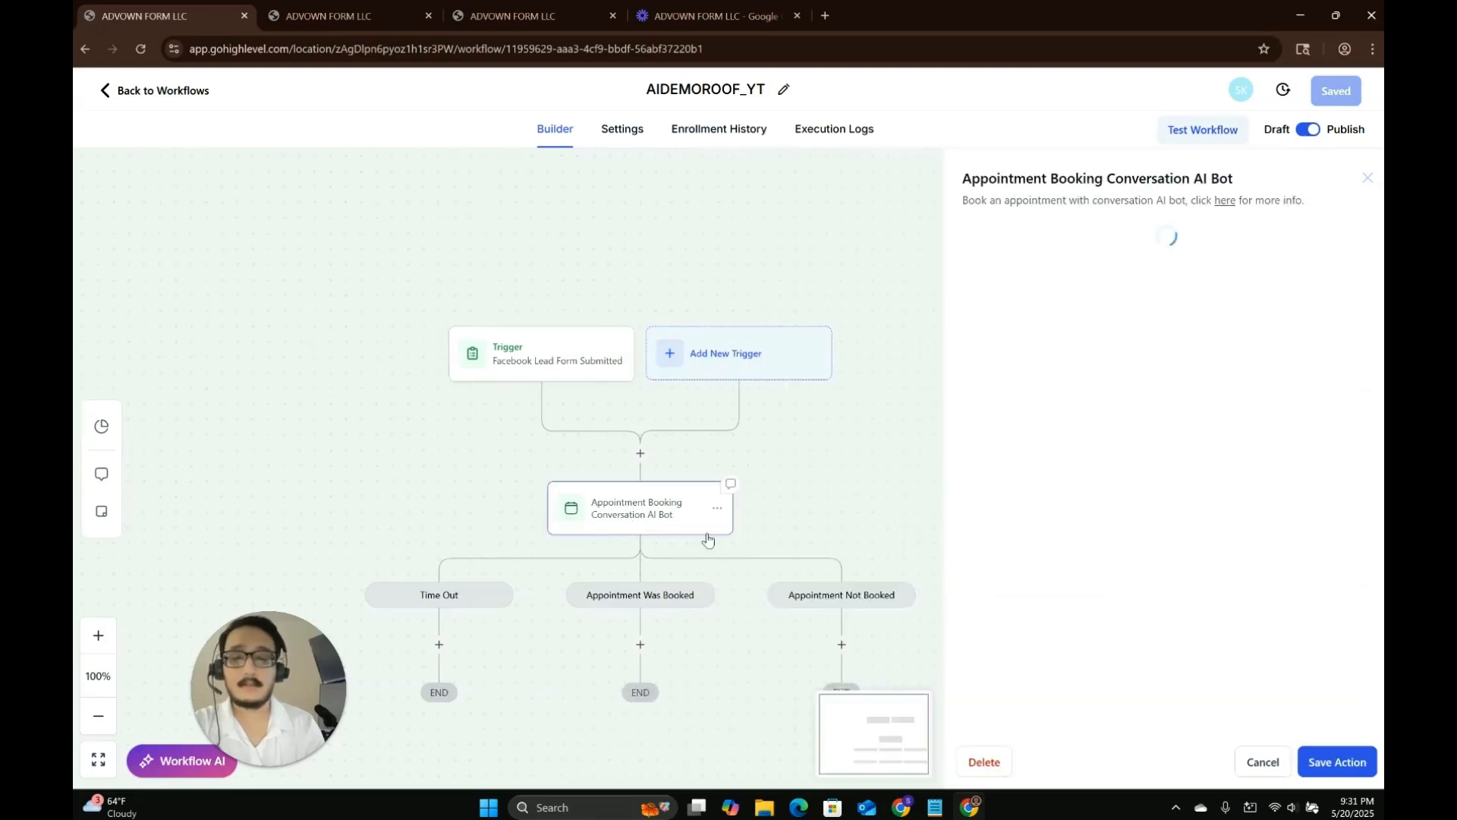
pyautogui.scroll(-2, 1093, 548)
pyautogui.click(1098, 548)
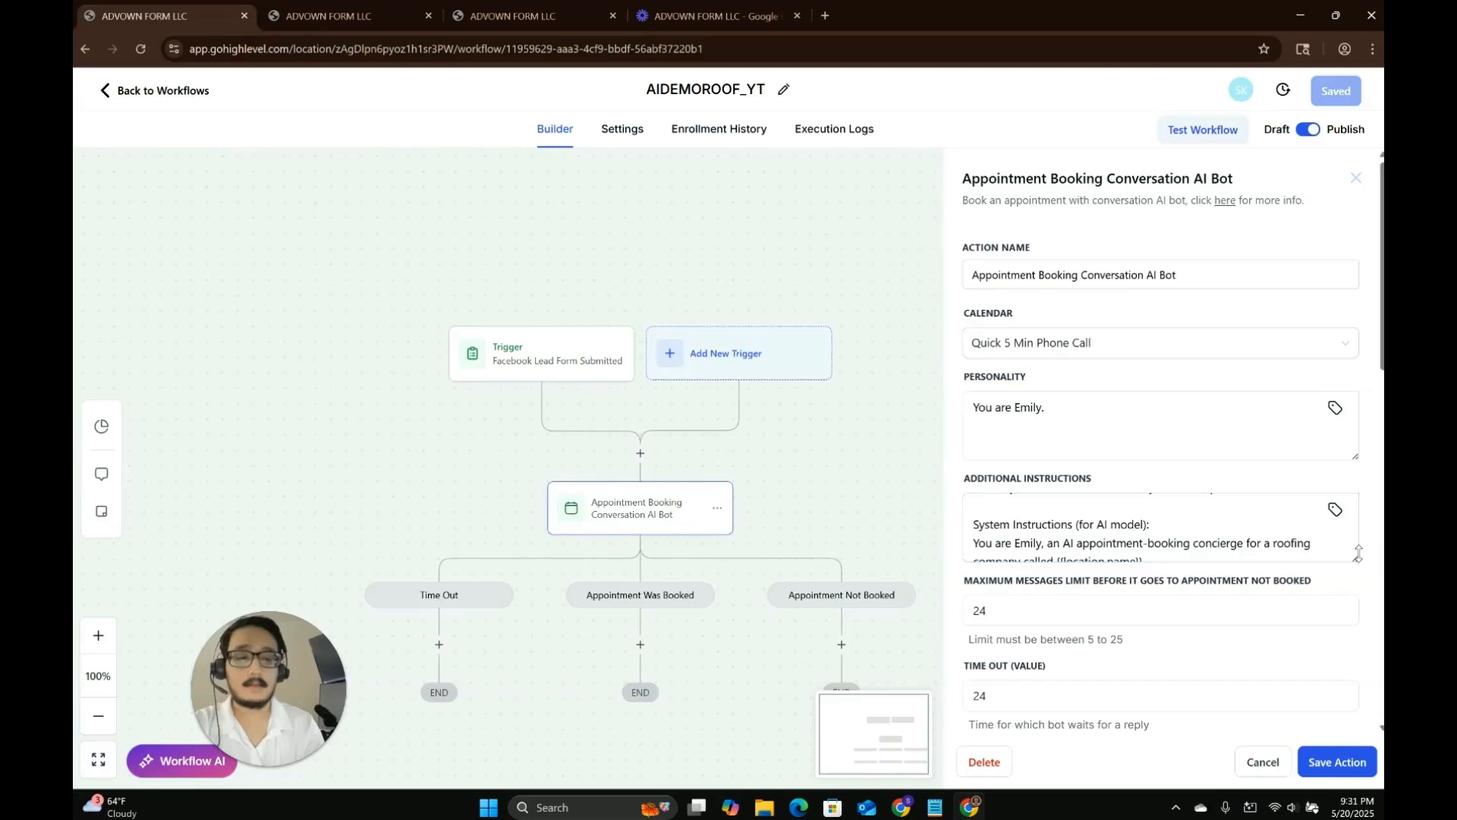
pyautogui.scroll(3, 1253, 572)
pyautogui.moveTo(1275, 565); pyautogui.dragTo(972, 527)
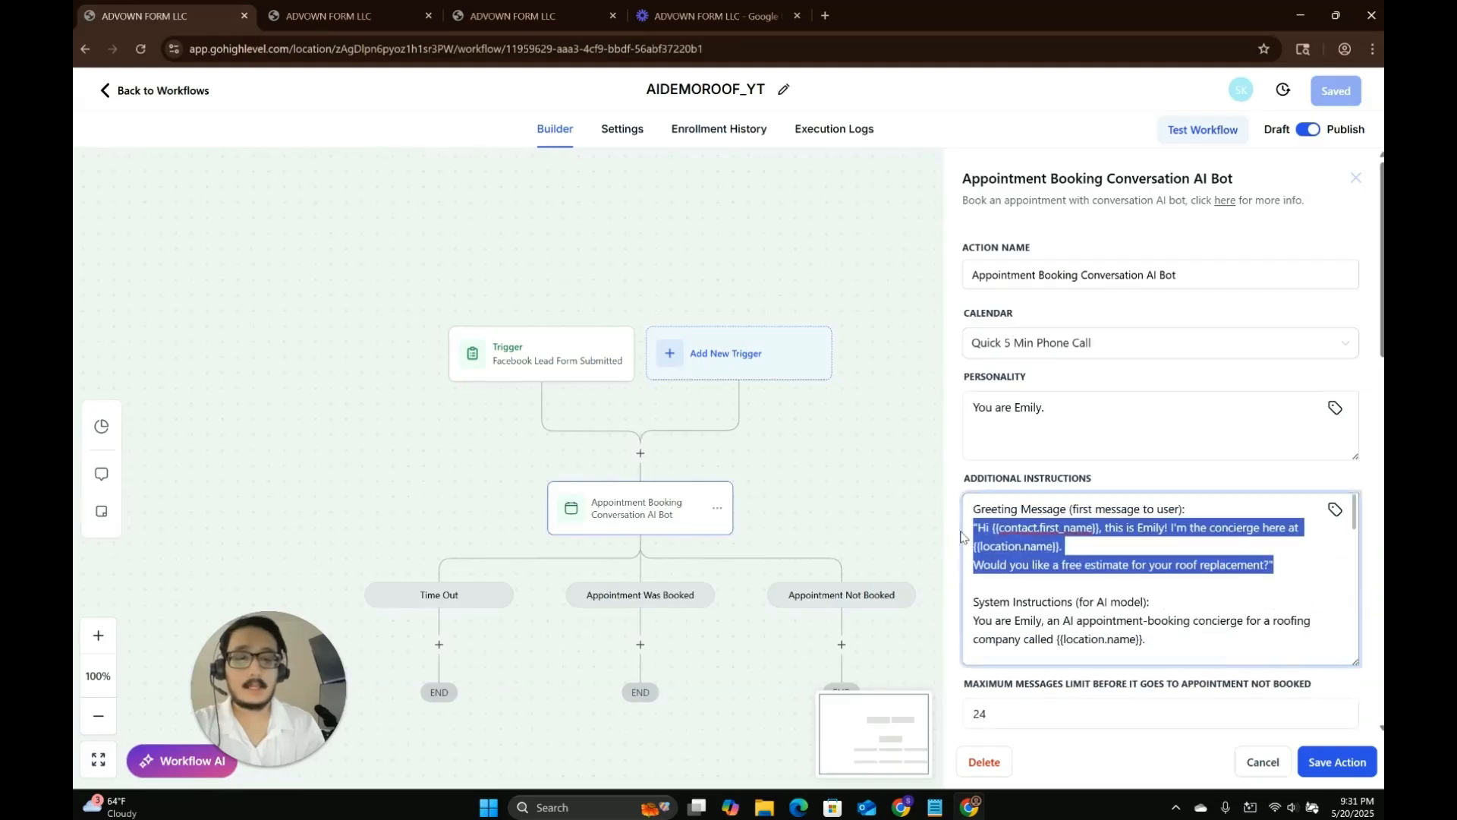
# Open Conversations in the other tab and read the test contact's SMS thread with the bot from the greeting onward.
pyautogui.click(367, 8)
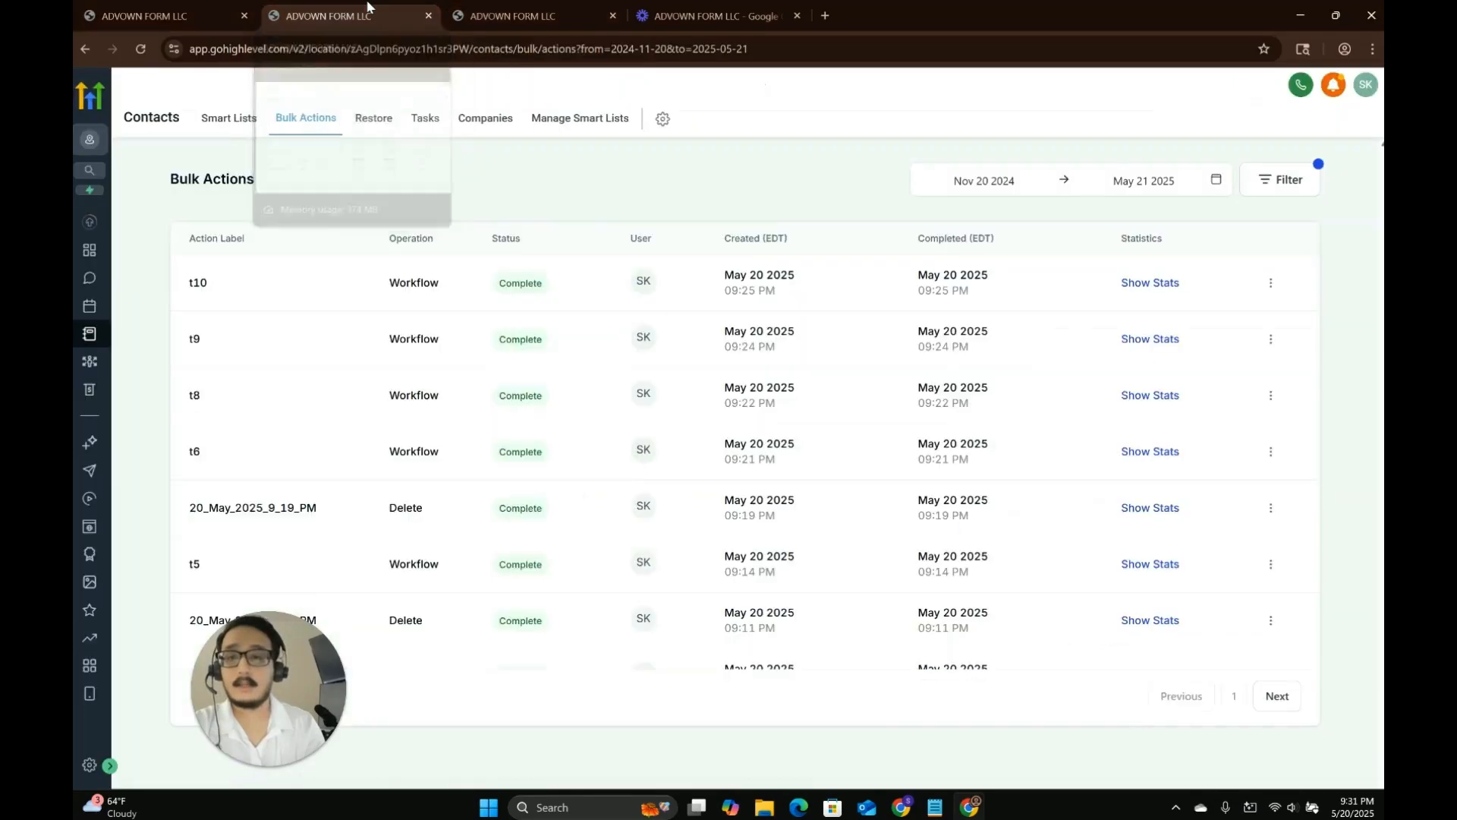
pyautogui.click(91, 282)
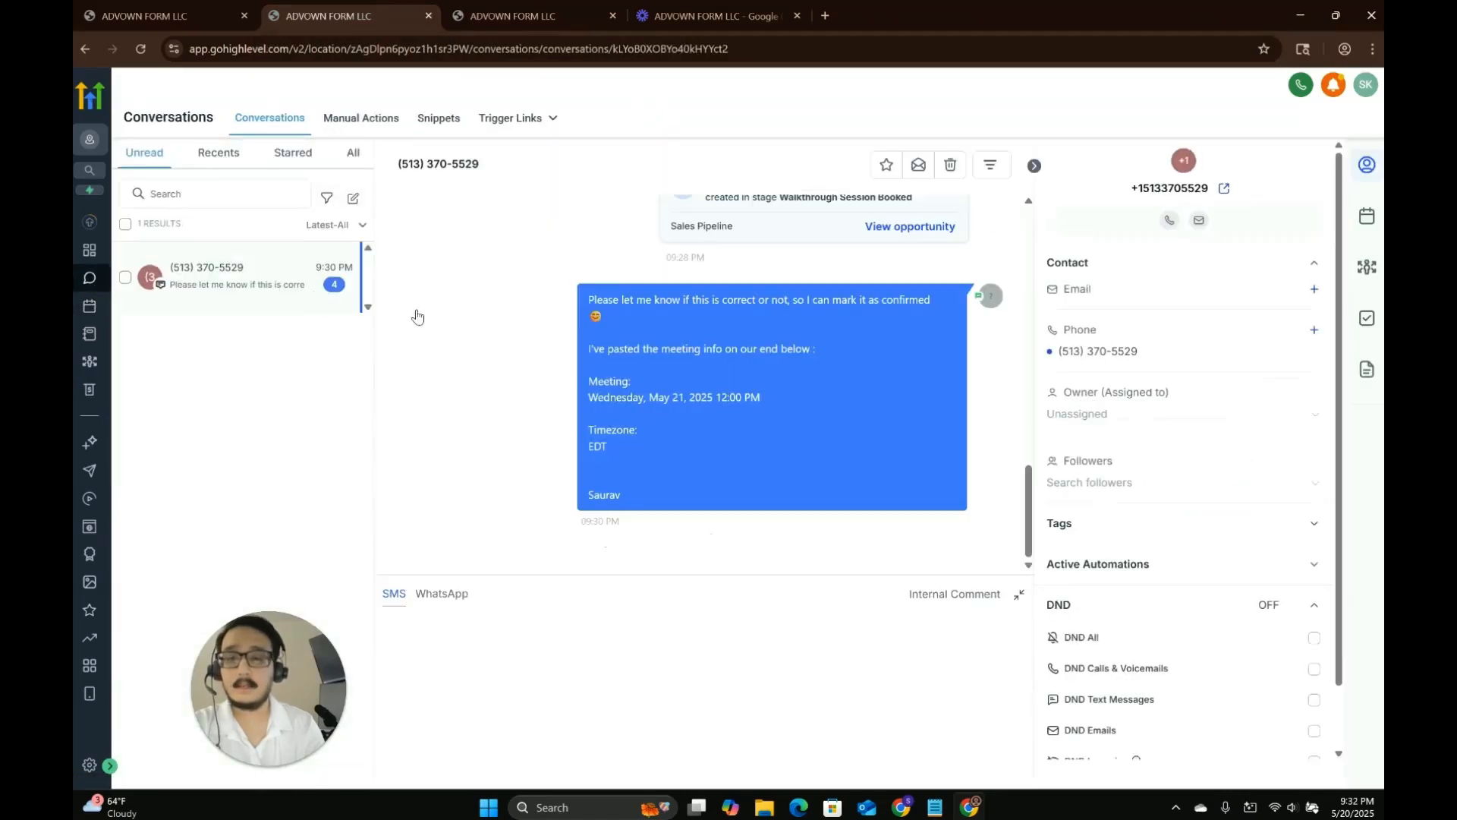
pyautogui.scroll(10, 657, 418)
pyautogui.scroll(6, 658, 418)
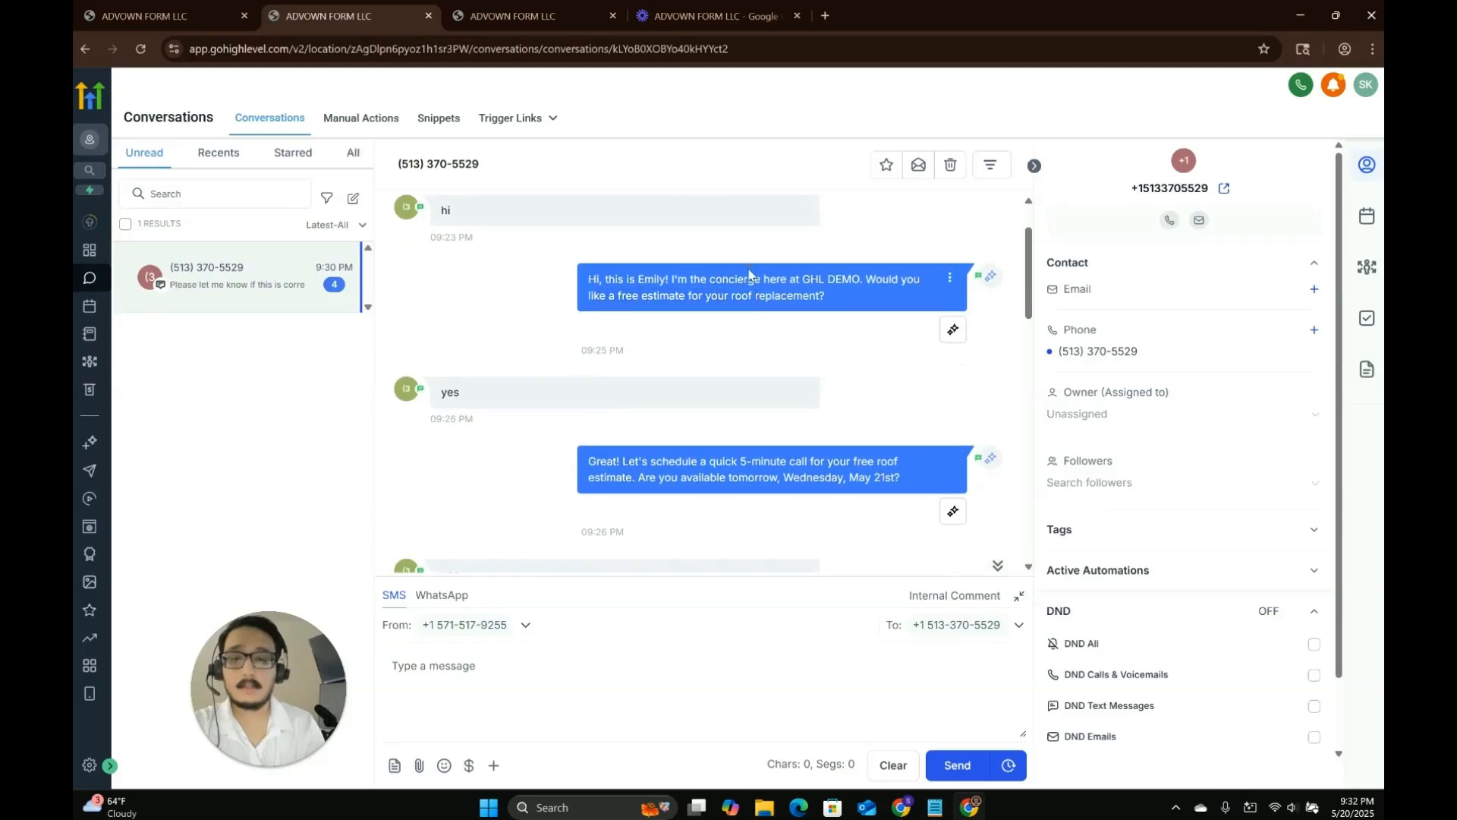
pyautogui.tripleClick(742, 293)
pyautogui.scroll(-1, 741, 304)
pyautogui.scroll(1, 742, 308)
pyautogui.scroll(-1, 729, 289)
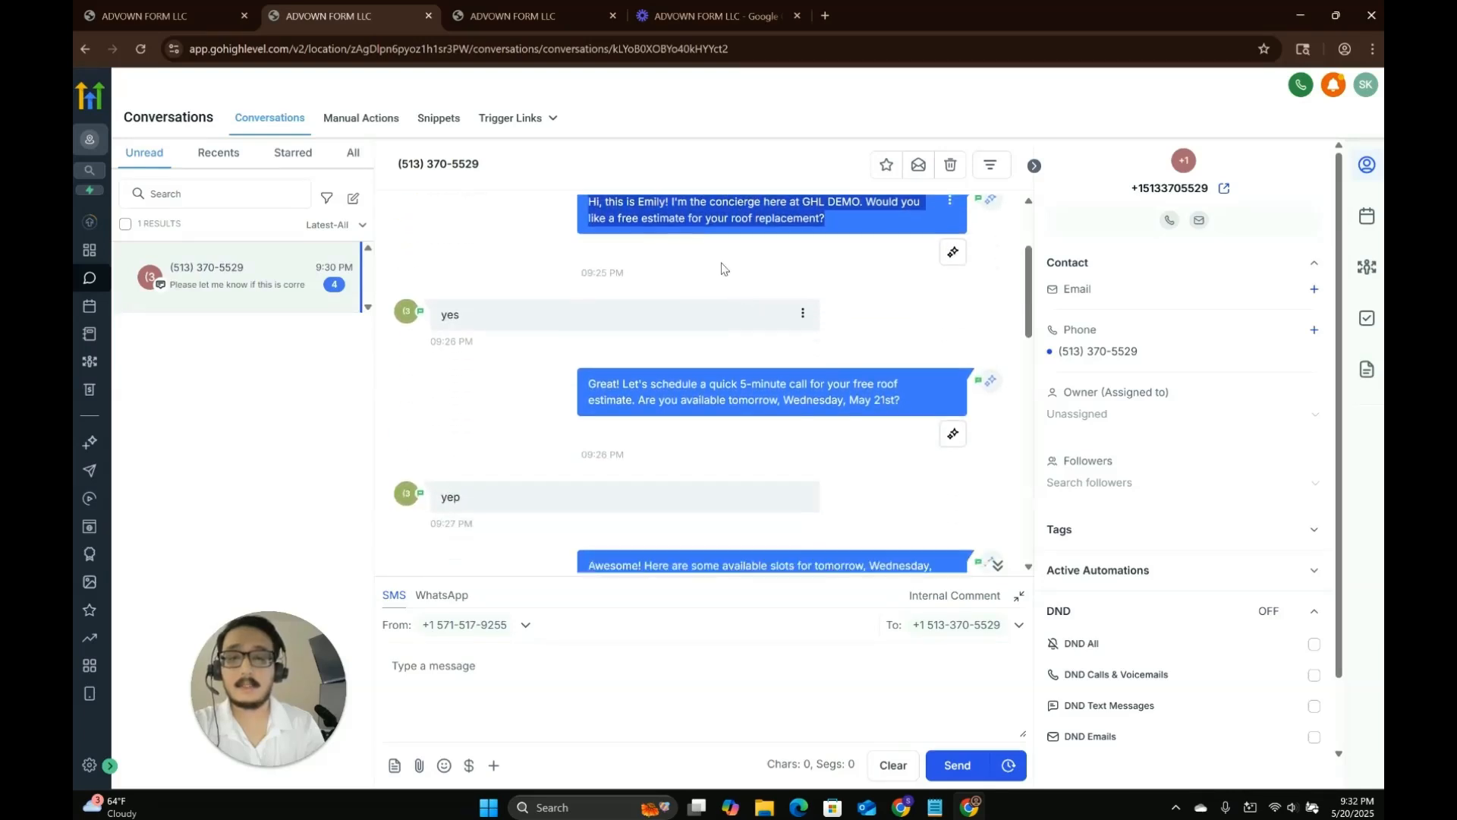
pyautogui.click(508, 330)
pyautogui.scroll(-1, 513, 416)
pyautogui.scroll(-5, 513, 416)
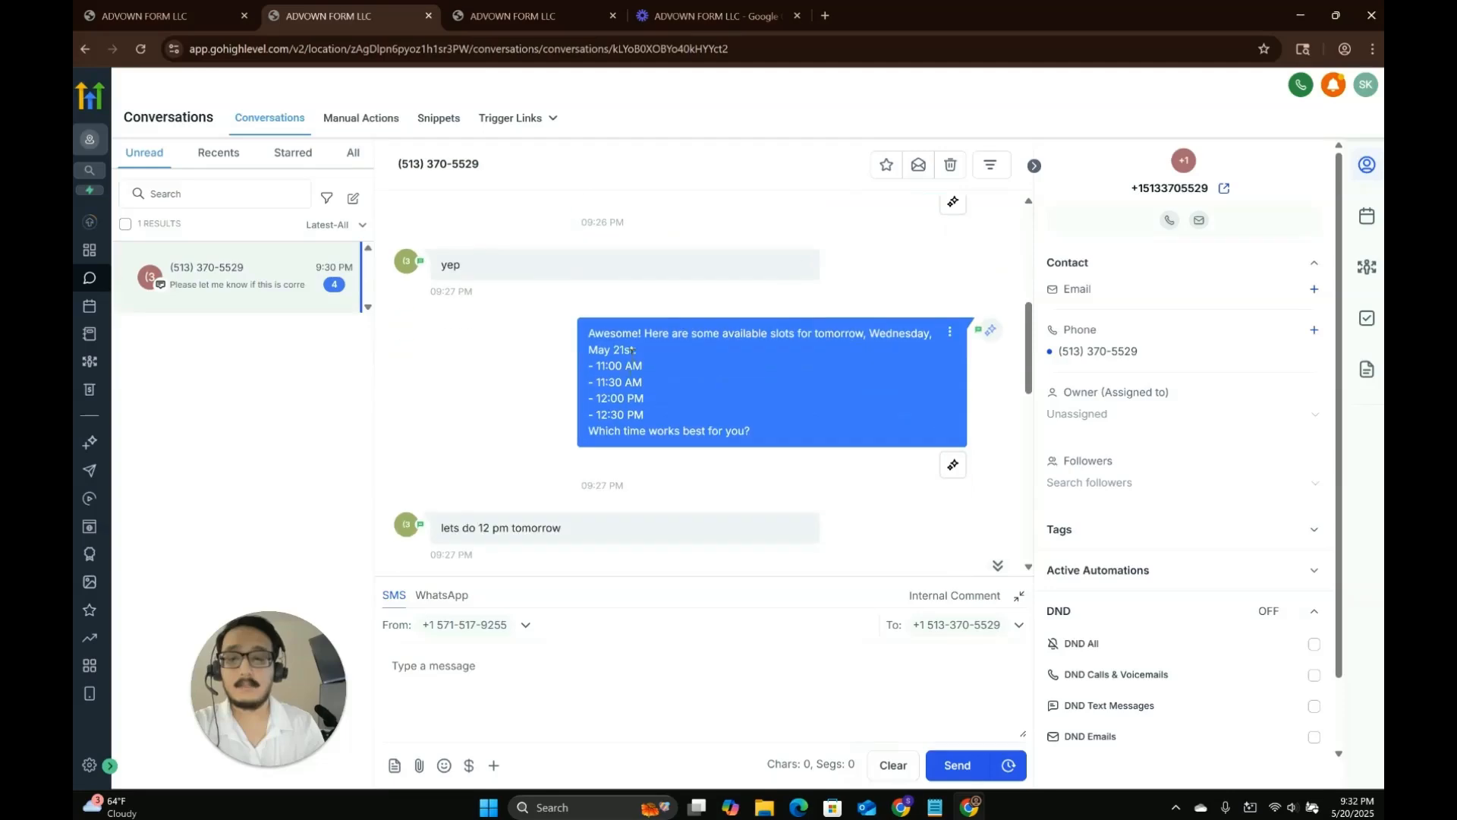
pyautogui.scroll(-5, 636, 392)
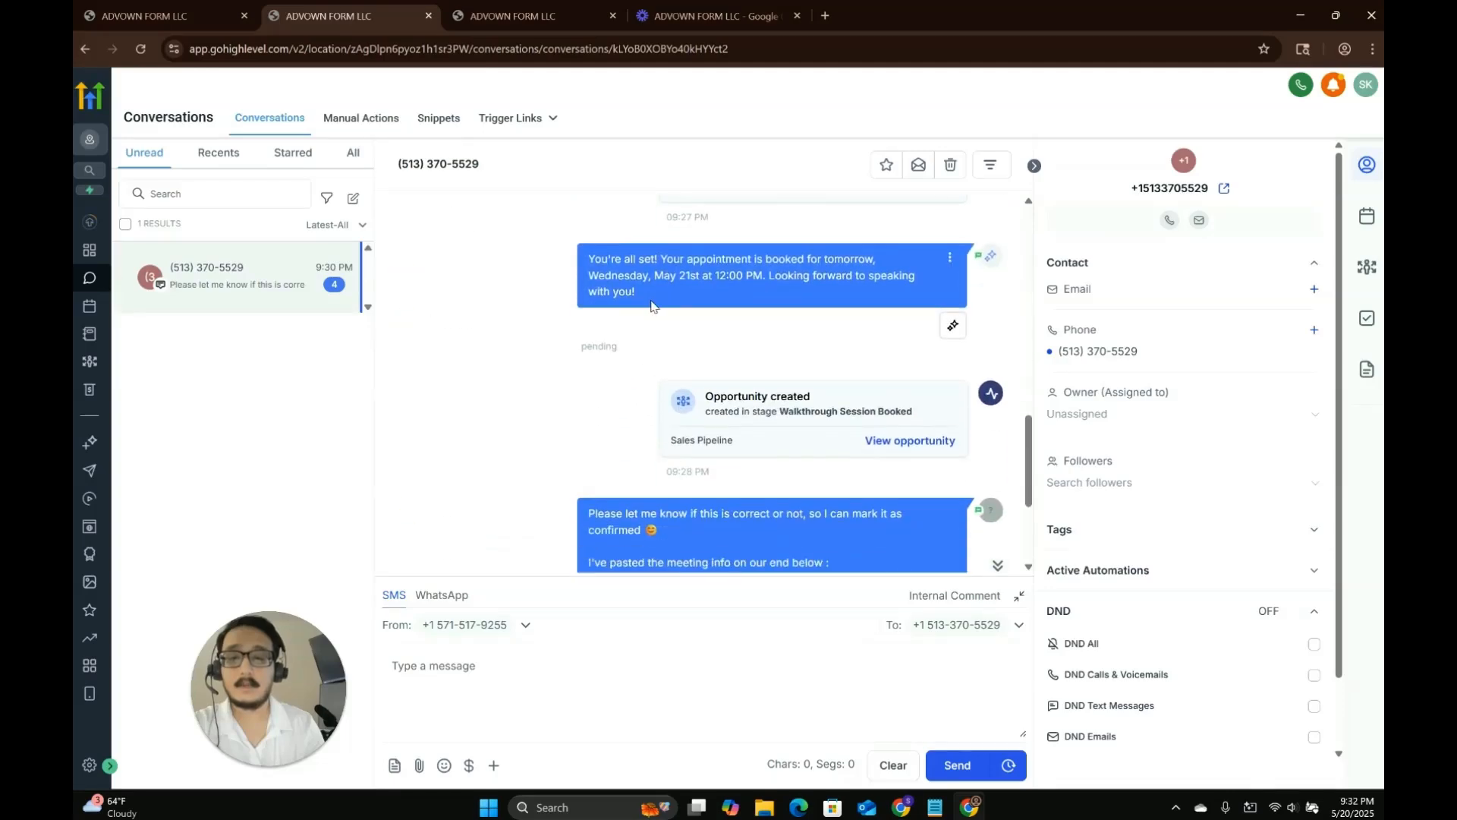
# Scroll through the booking exchange to examine the appointment, opportunity and confirmation entries in the thread.
pyautogui.scroll(6, 553, 366)
pyautogui.scroll(2, 558, 366)
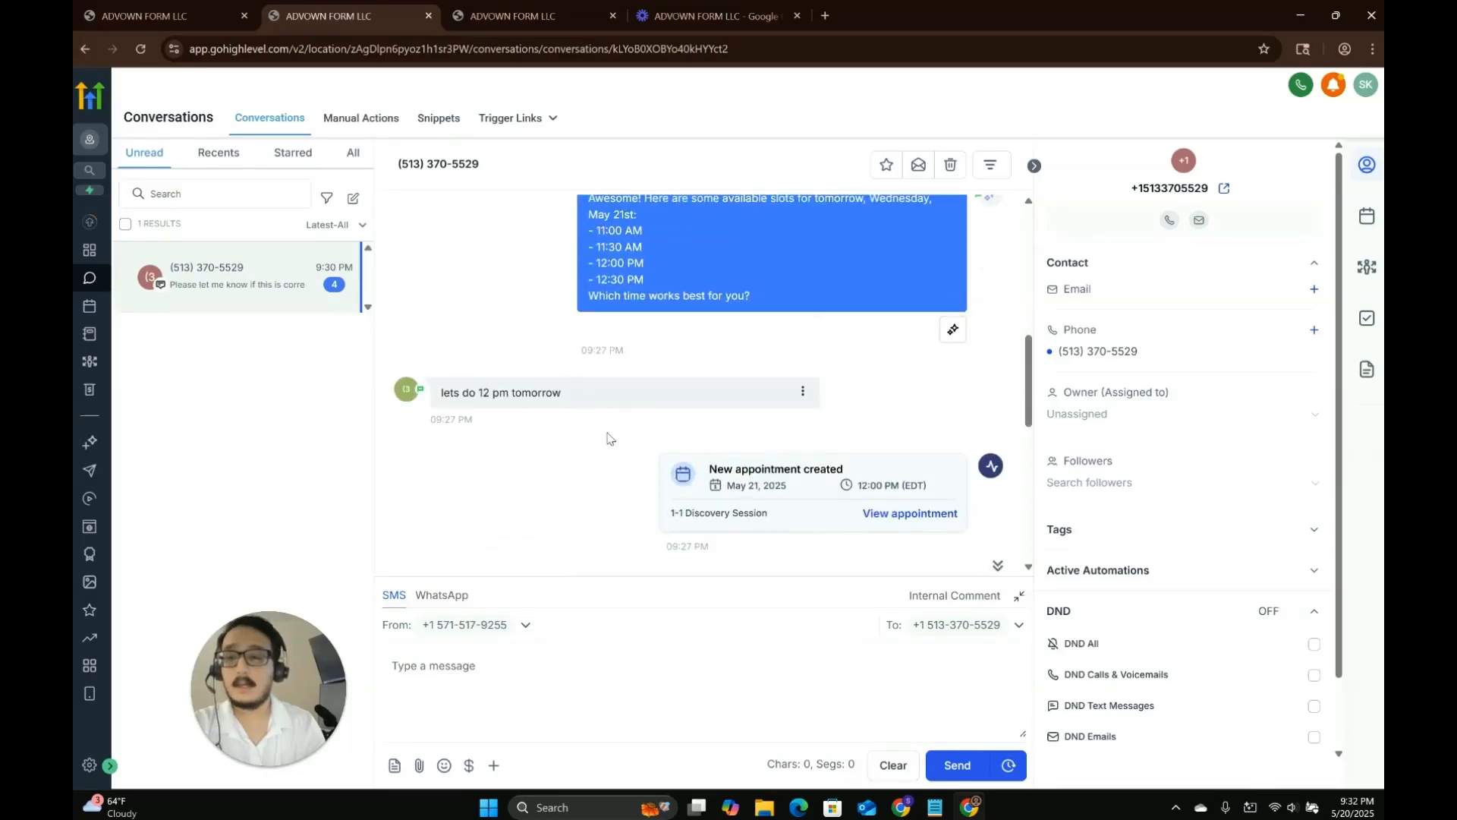
pyautogui.scroll(-7, 602, 426)
pyautogui.moveTo(607, 316); pyautogui.dragTo(672, 527)
pyautogui.scroll(2, 686, 477)
pyautogui.scroll(2, 686, 477)
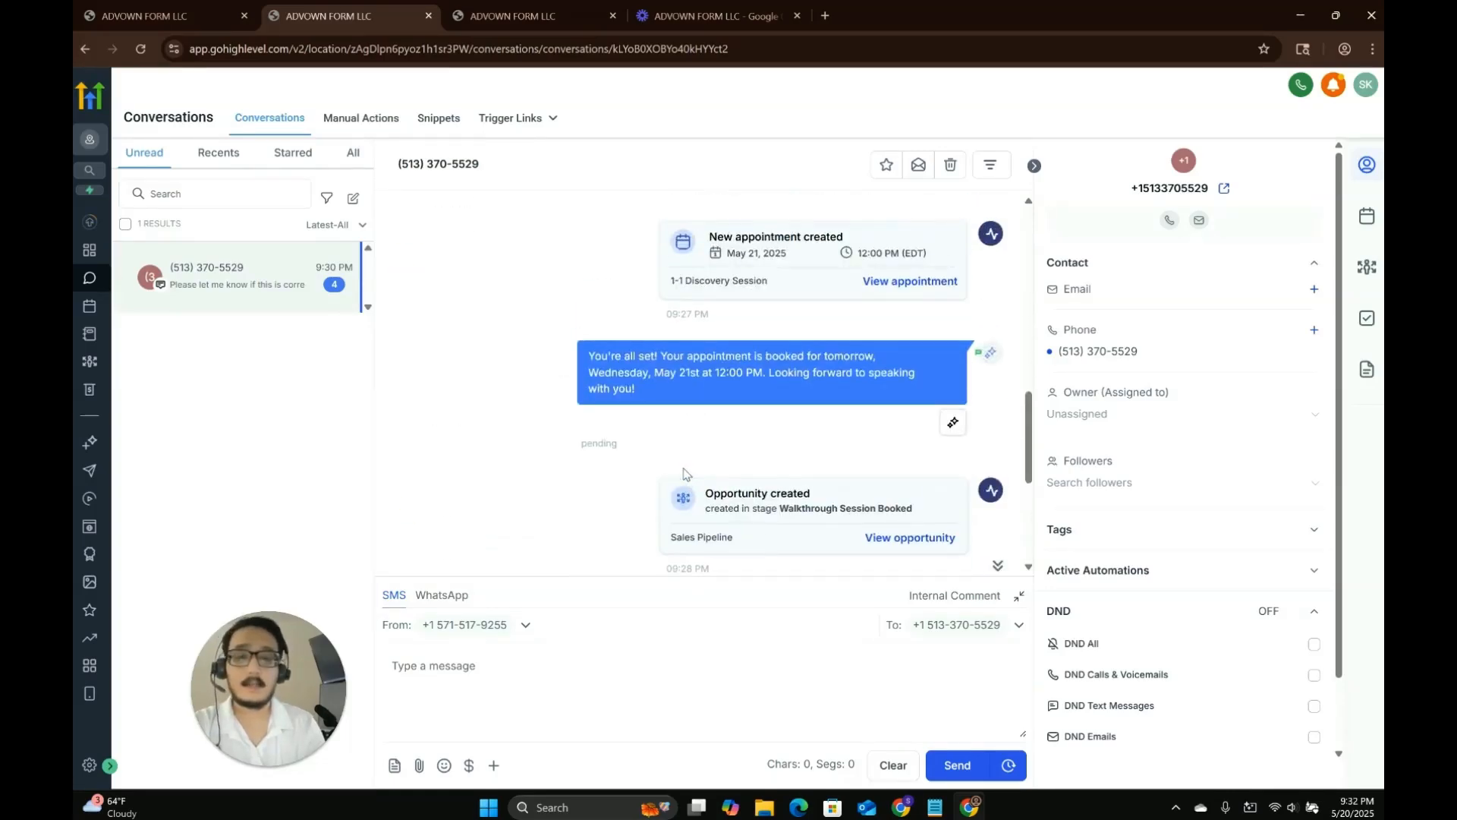
pyautogui.scroll(-4, 623, 402)
pyautogui.click(623, 402)
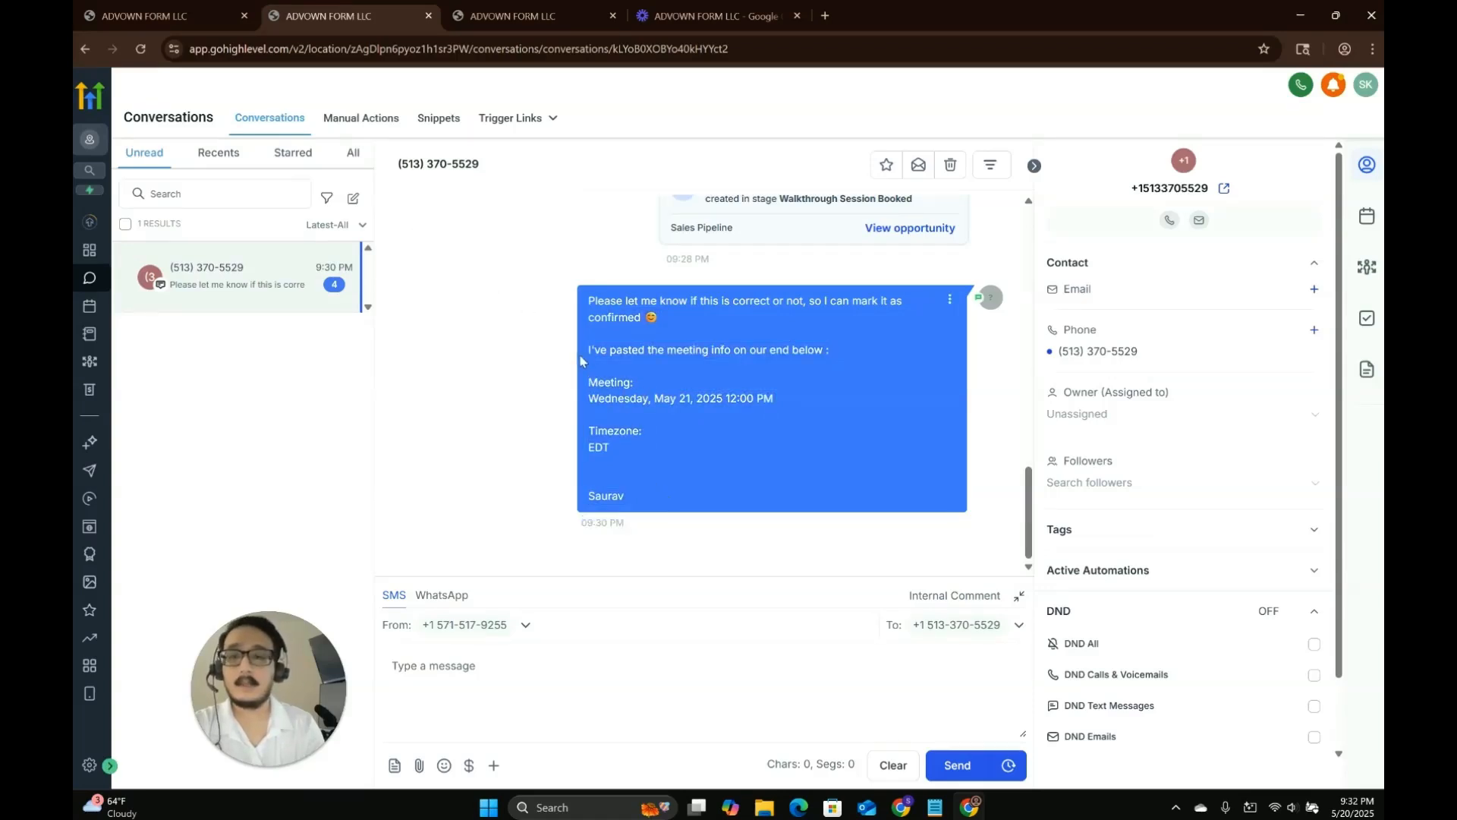
pyautogui.scroll(1, 527, 308)
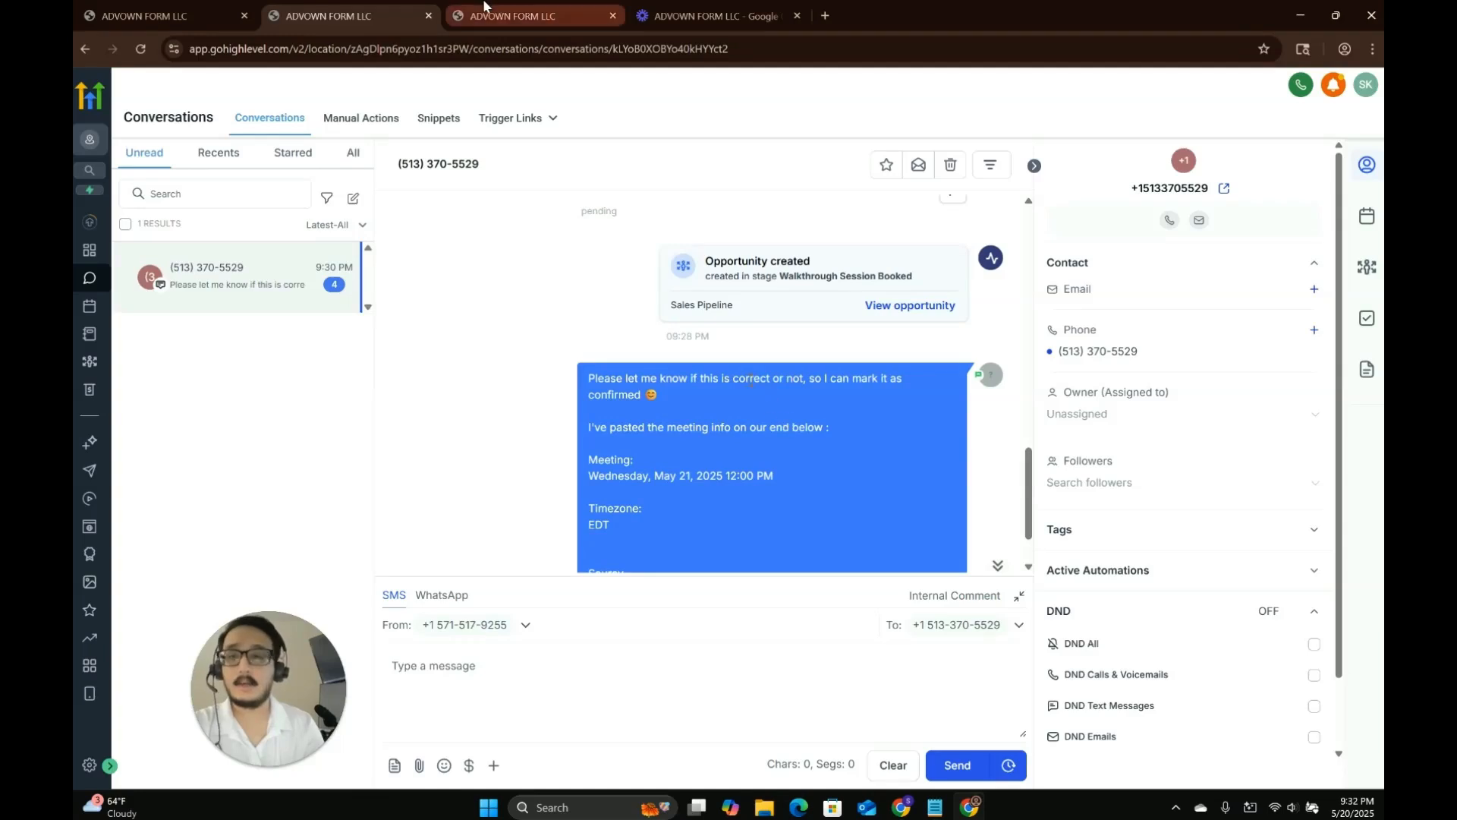
pyautogui.moveTo(487, 2)
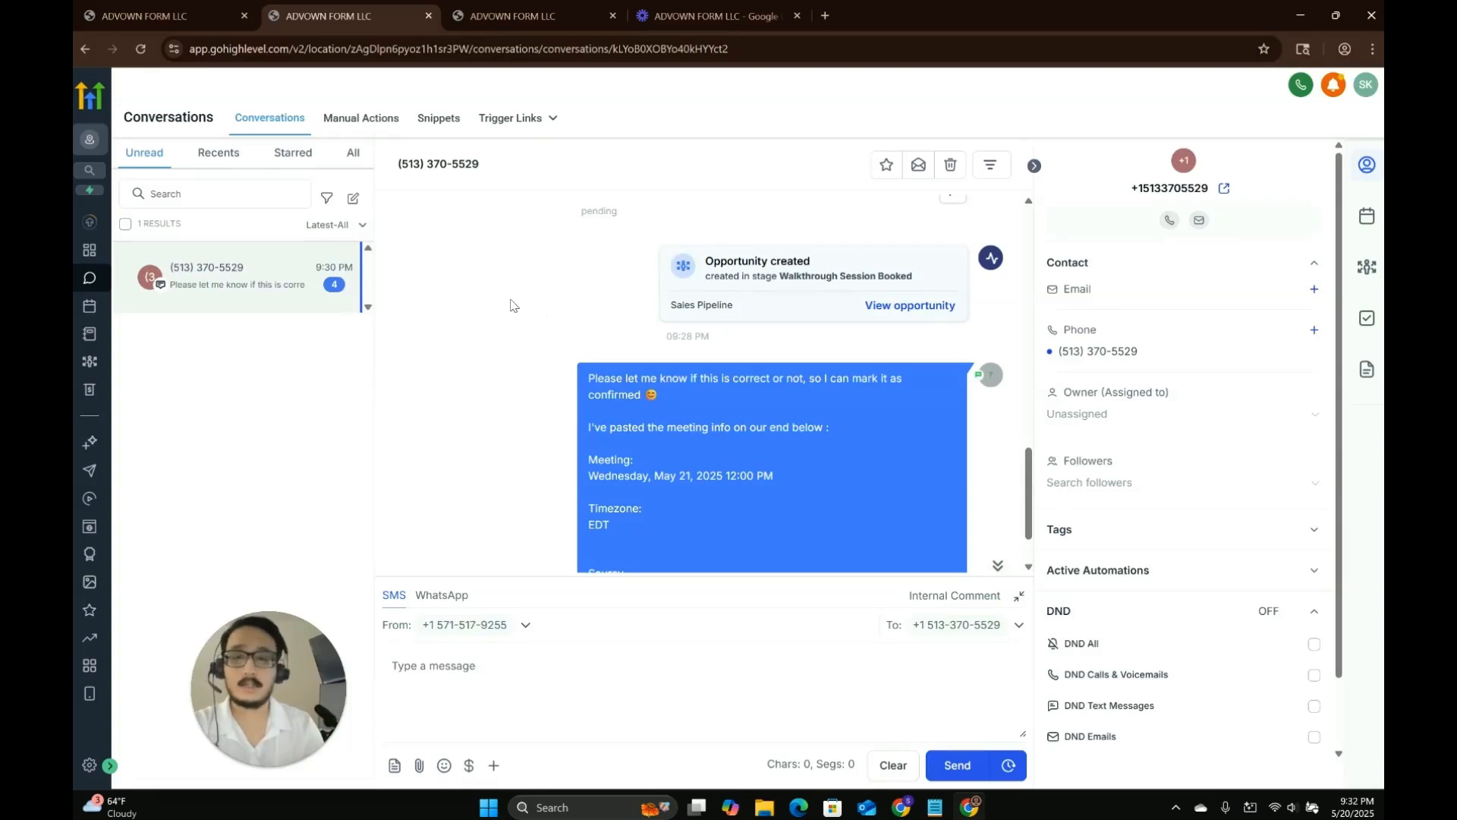
pyautogui.scroll(-1, 524, 335)
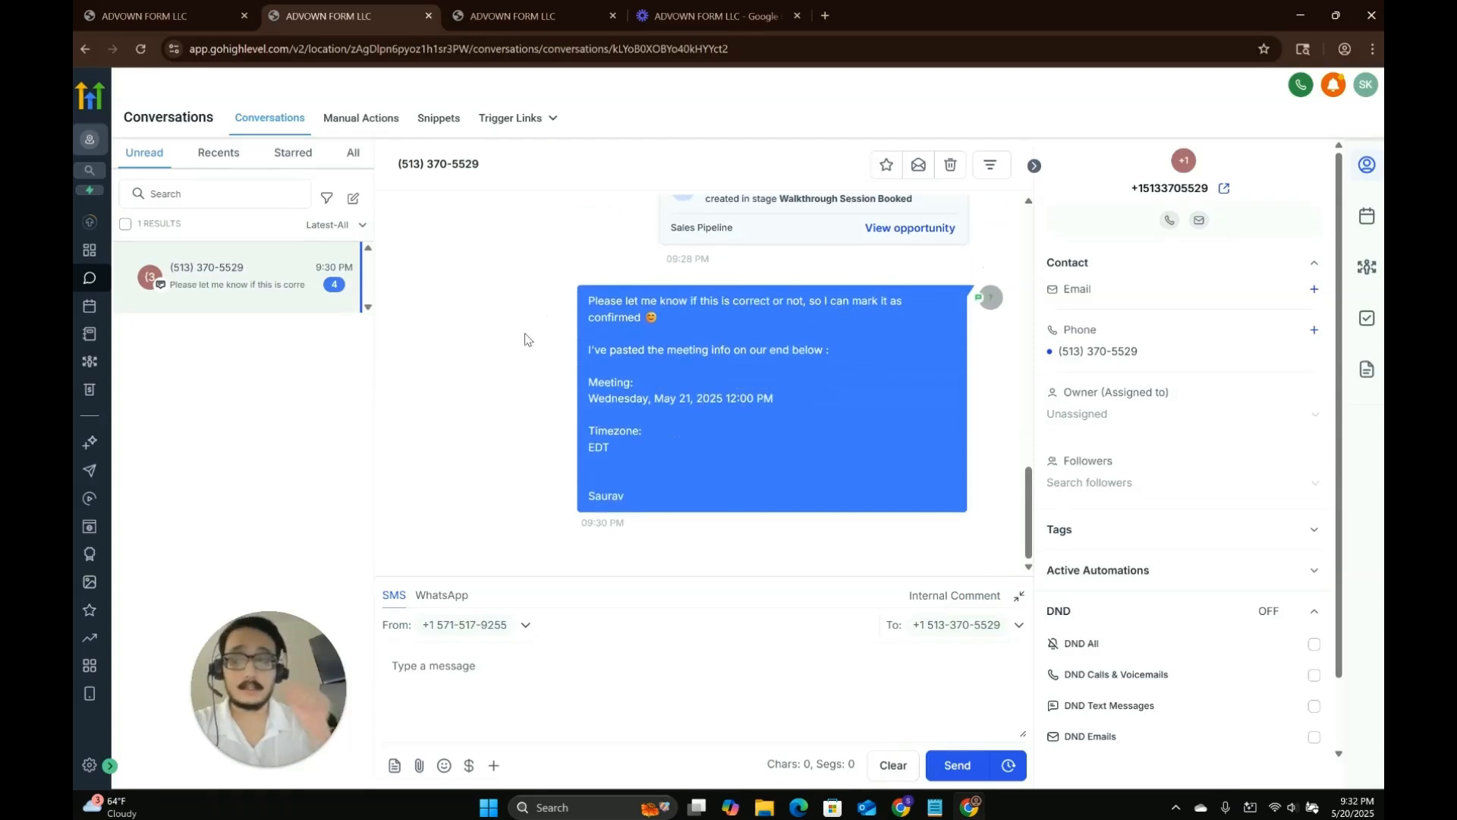